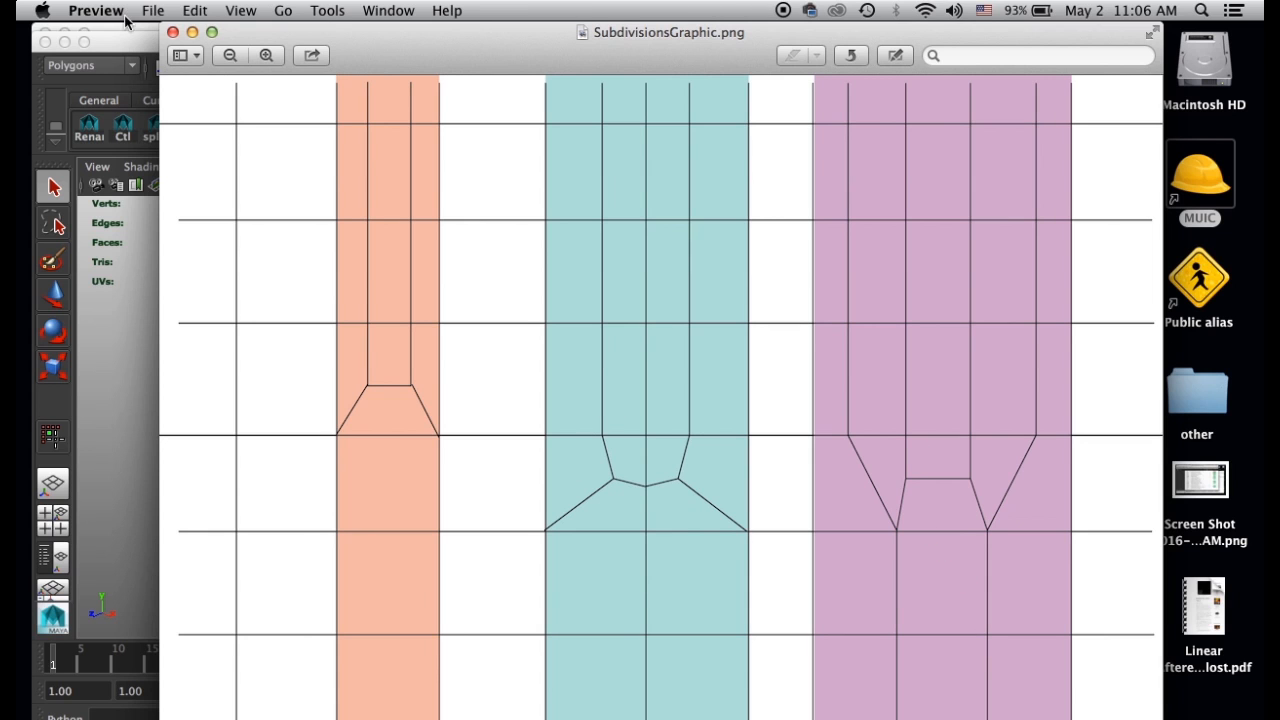
Switch from the reference graphic to Autodesk Maya.
click(108, 47)
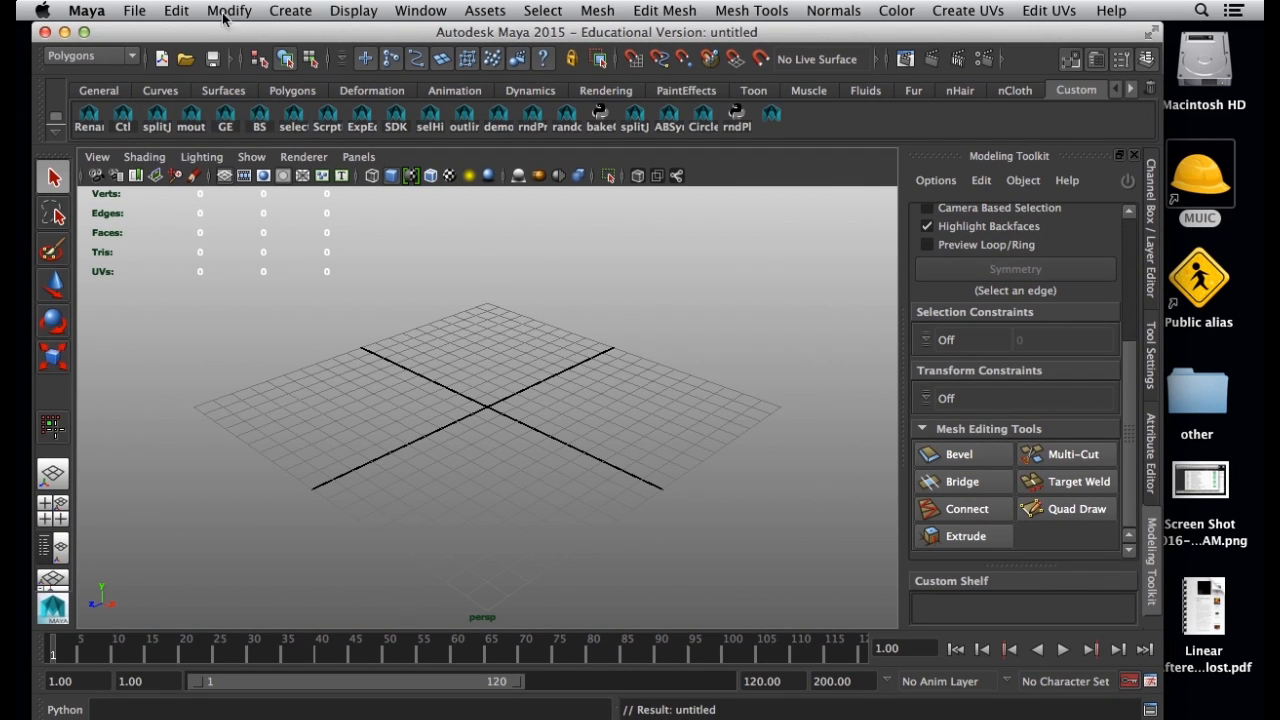
click(292, 14)
mouse_move(340, 62)
click(558, 143)
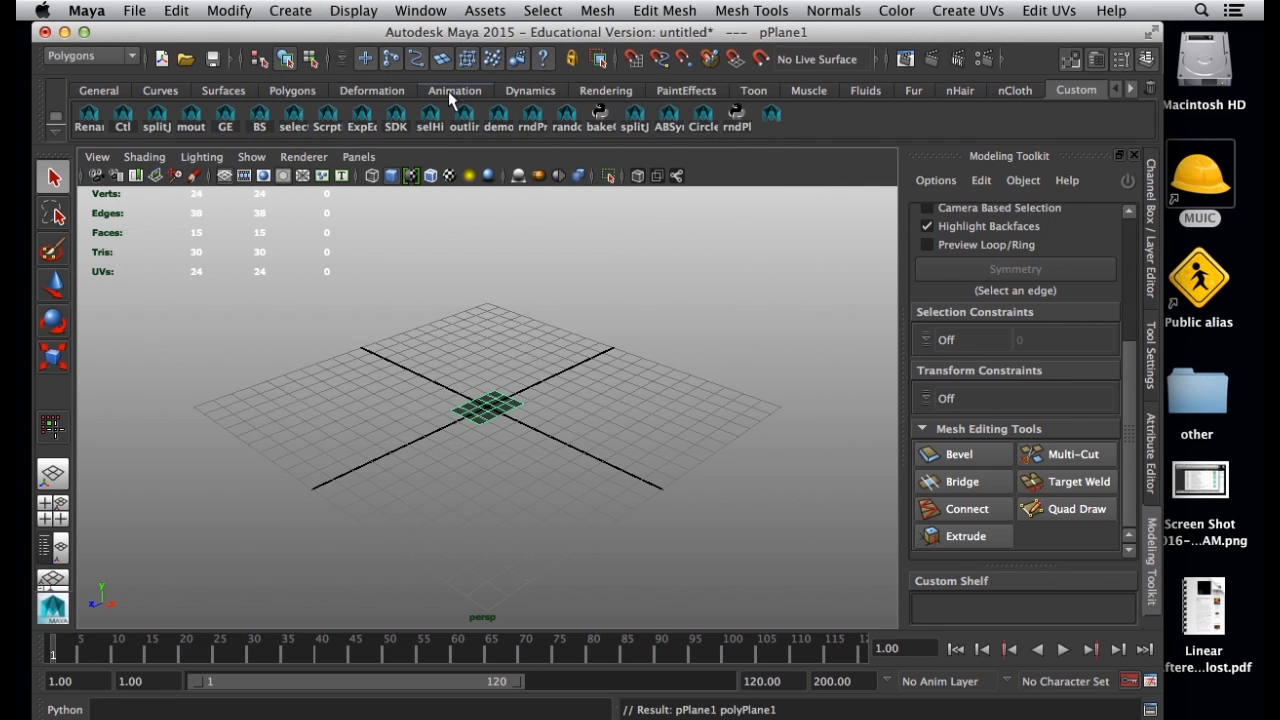
key(Delete)
Create a polygon plane 2 wide and 3 high with 3 width divisions, 5 height divisions and the Y axis.
click(336, 12)
mouse_move(290, 12)
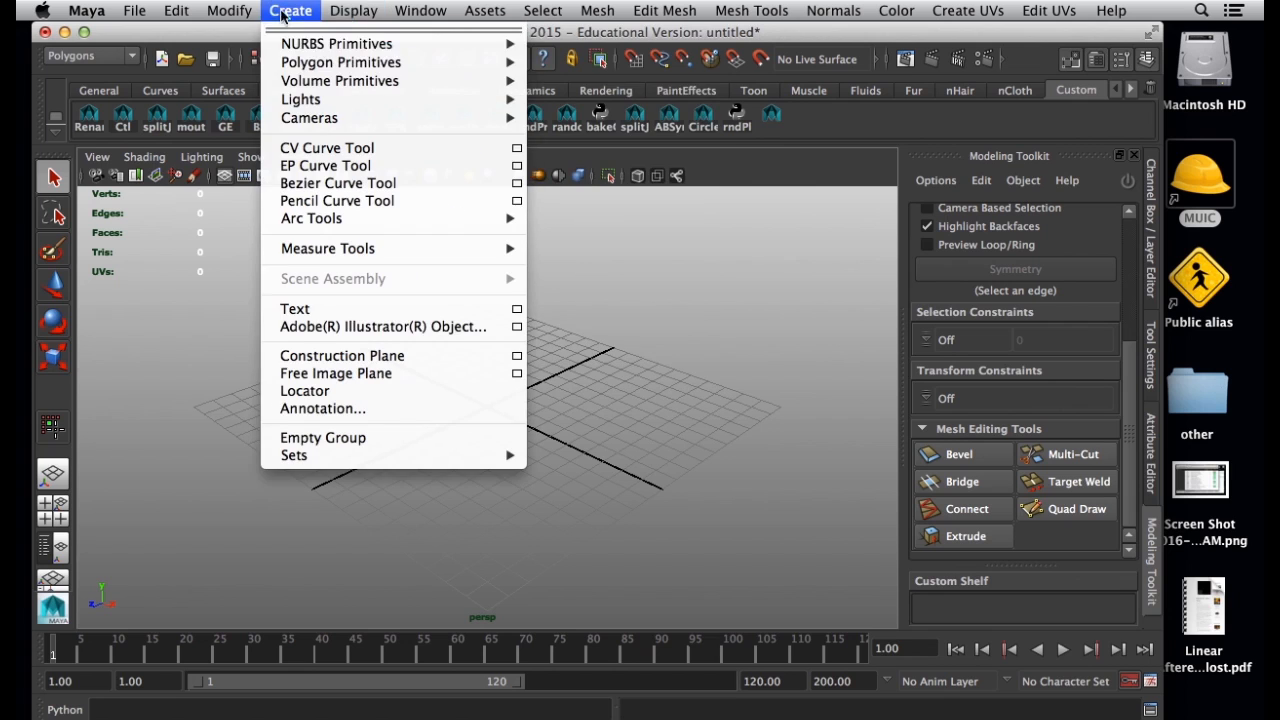
mouse_move(456, 67)
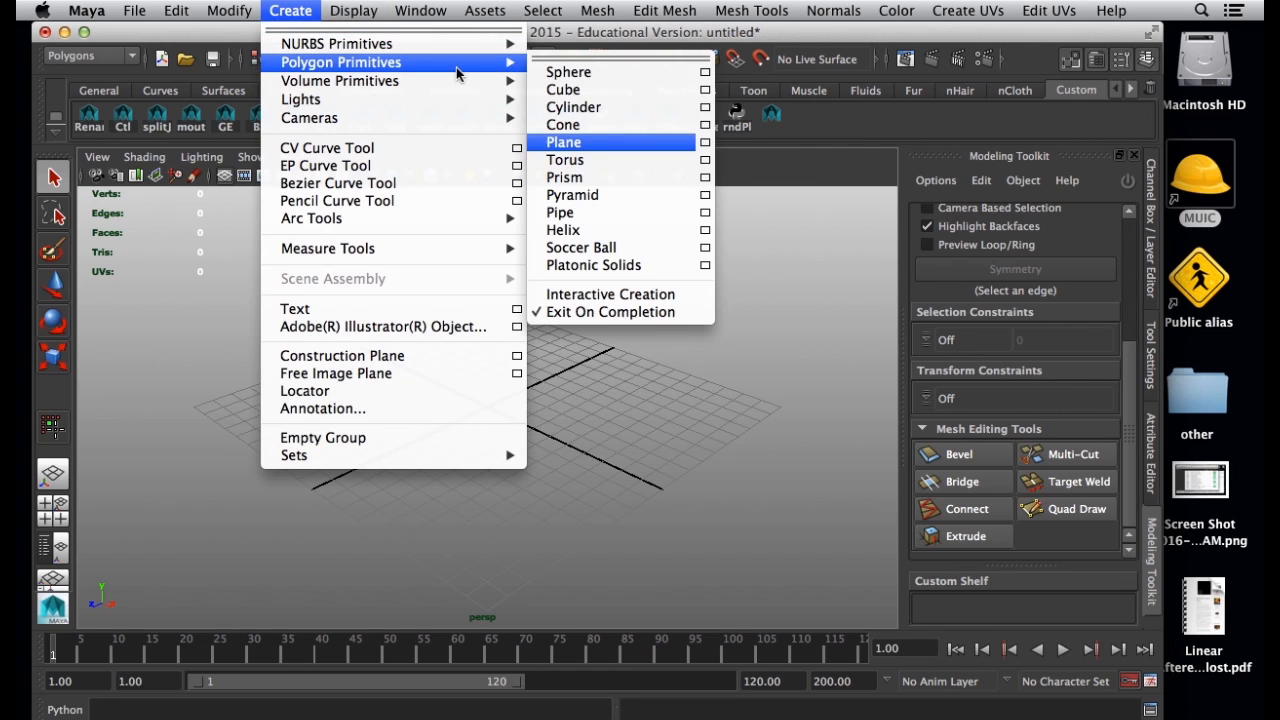
click(705, 143)
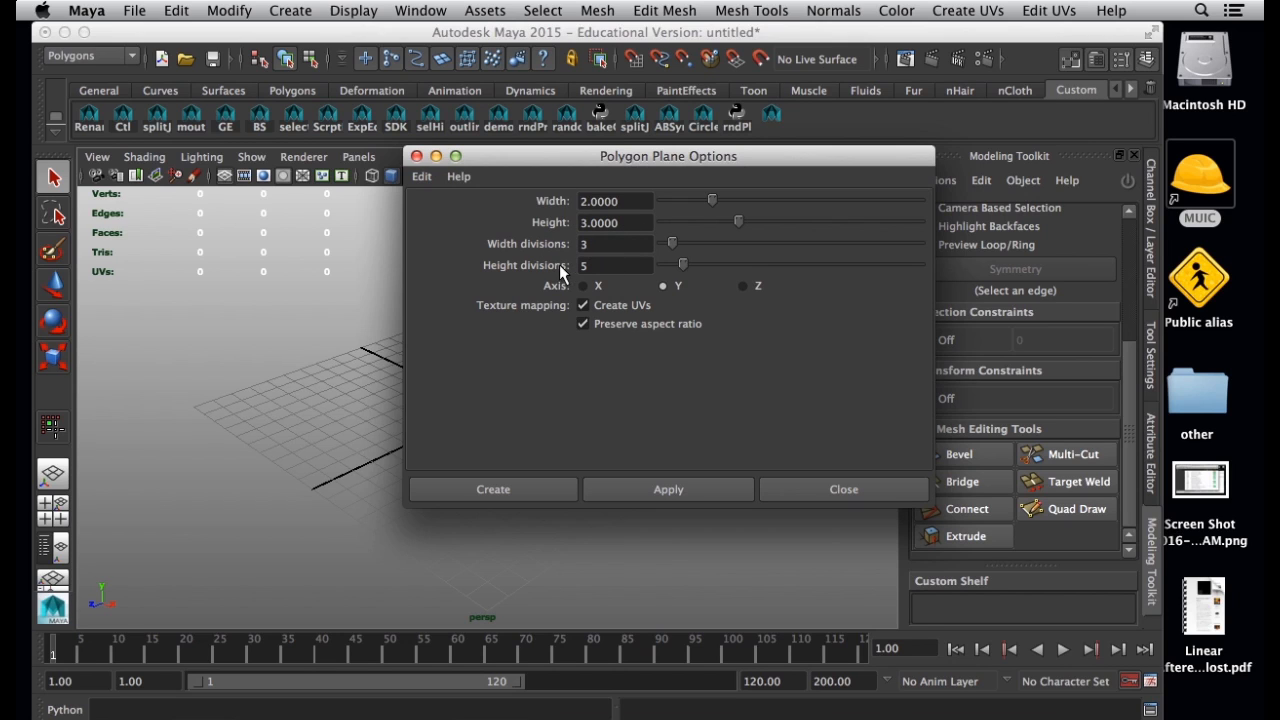
drag(815, 167, 952, 176)
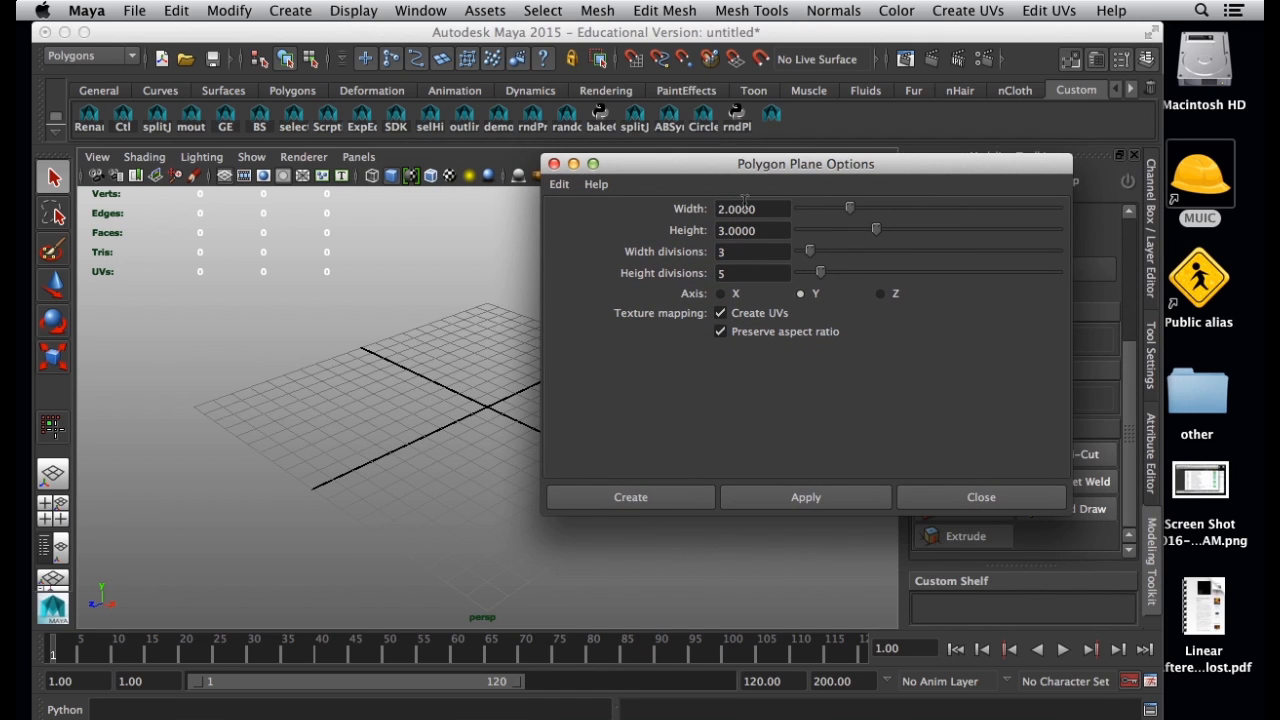
click(630, 497)
Duplicate the plane twice and space the three planes side by side along the X axis.
alt+drag(430, 493, 498, 455)
key(w)
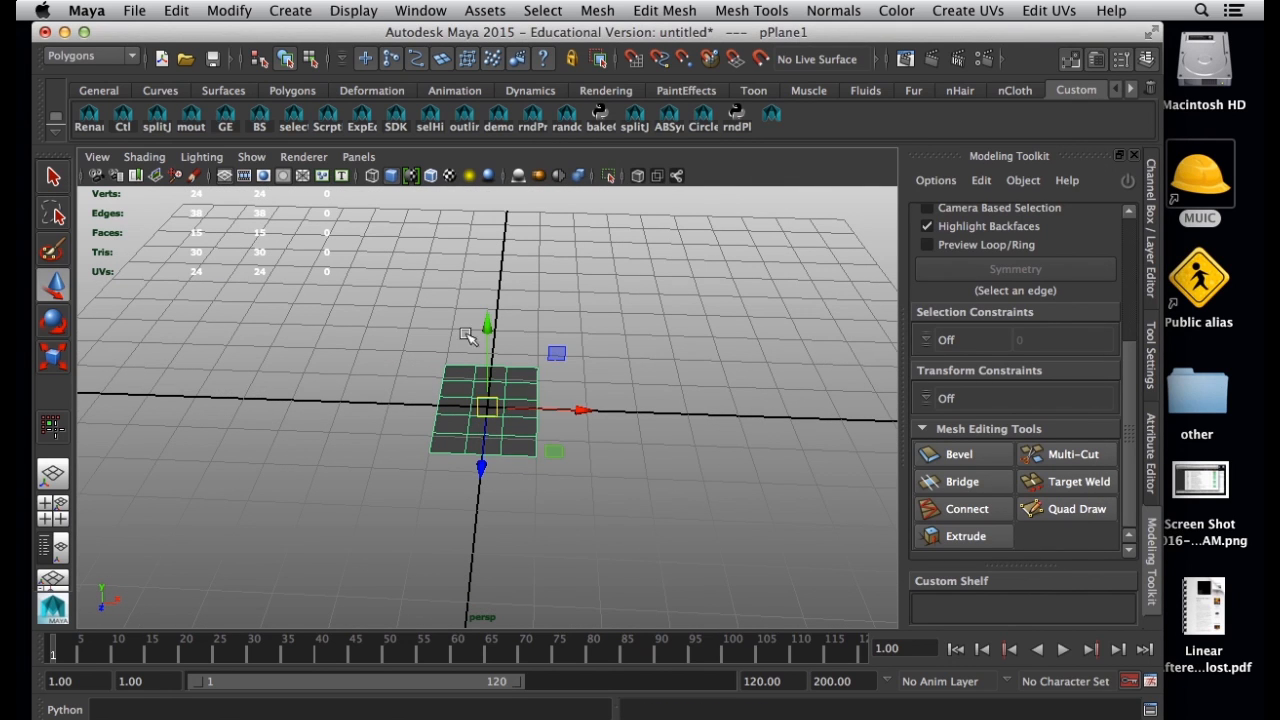
drag(583, 389, 757, 395)
key(ctrl+d)
key(ctrl+d)
click(537, 287)
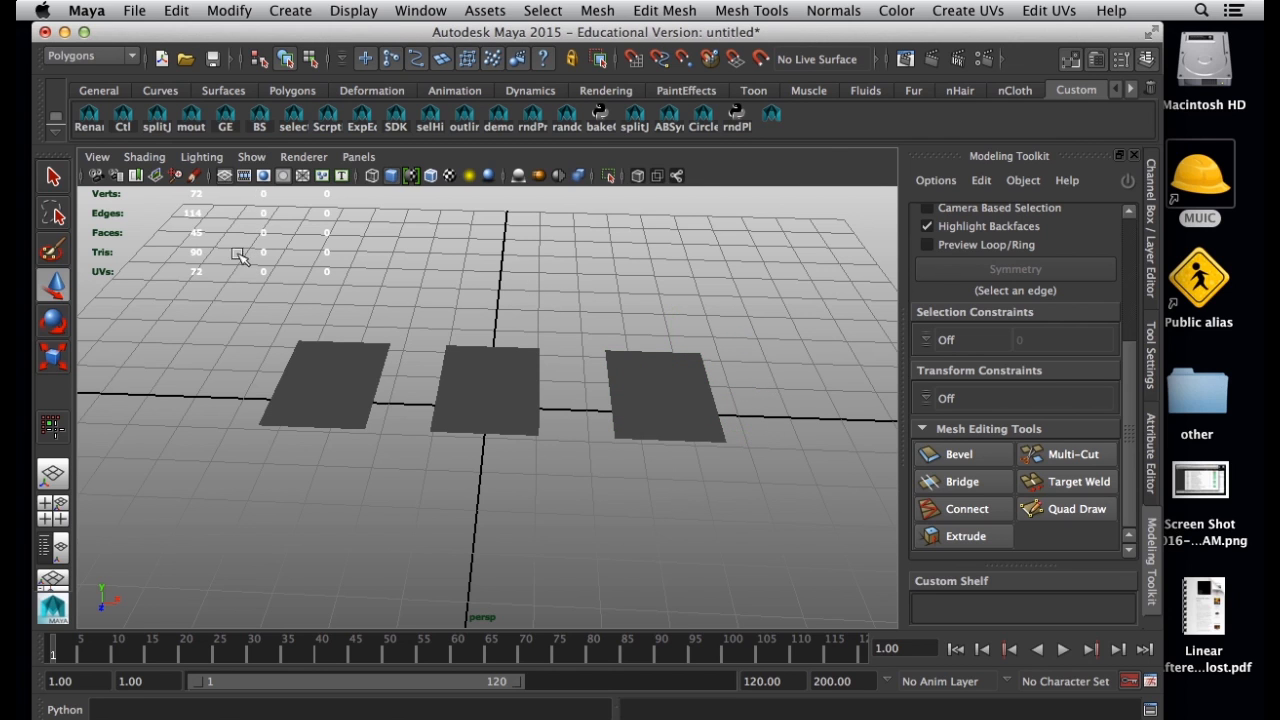
Display the wireframe on top of the shaded planes.
click(152, 166)
click(195, 335)
mouse_move(354, 434)
alt+mouse_down()
mouse_move(330, 450)
mouse_move(338, 417)
mouse_move(349, 492)
alt+mouse_up()
Select the middle column of faces on the left plane and compare it with SubdivisionsGraphic.png.
alt+right_drag(349, 492, 392, 490)
right_drag(232, 332, 250, 390)
drag(251, 471, 252, 362)
key(super+Tab)
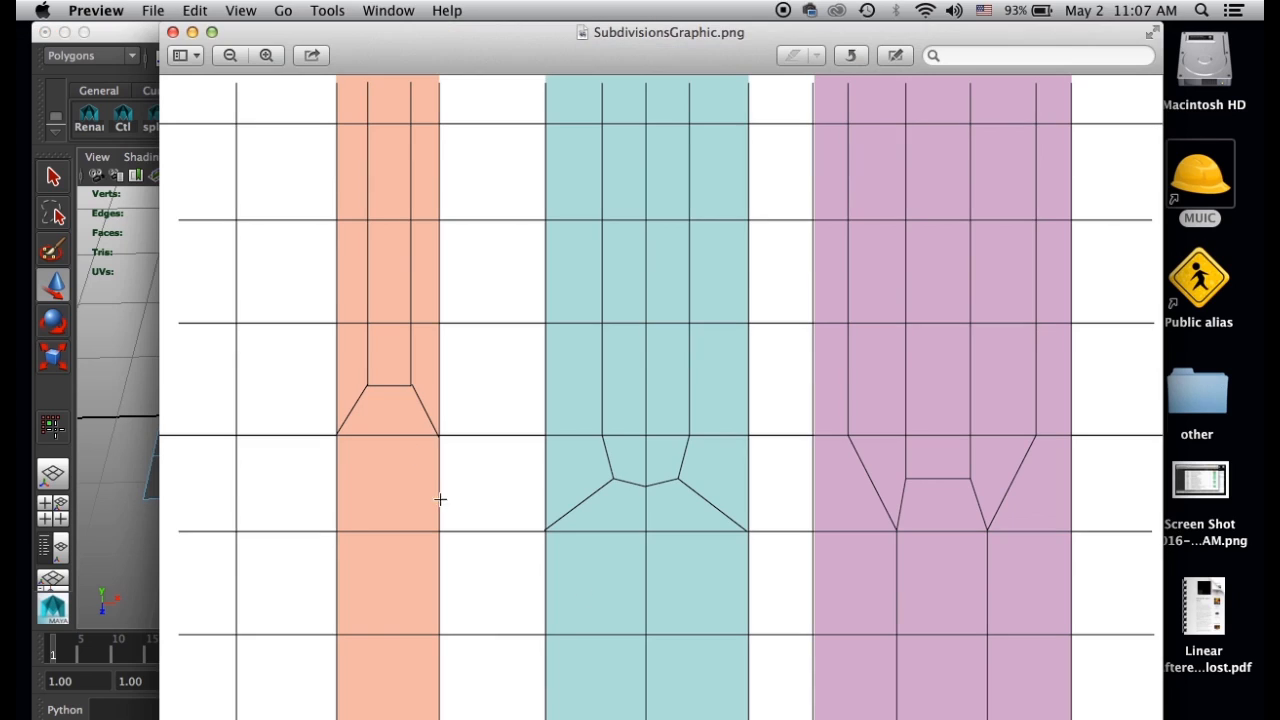
click(116, 34)
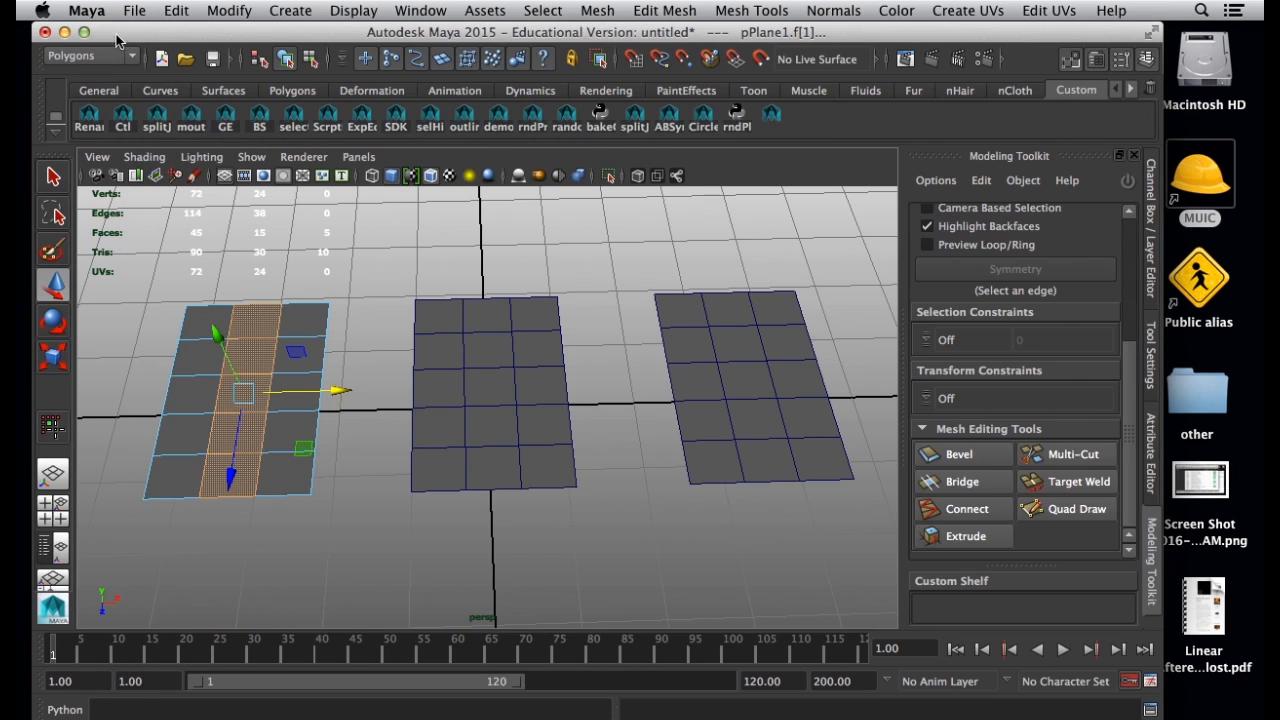
Extrude the three inner faces of the left plane's middle column with reset settings and an offset of about 18.6.
click(253, 358)
shift+click(237, 402)
shift+click(221, 428)
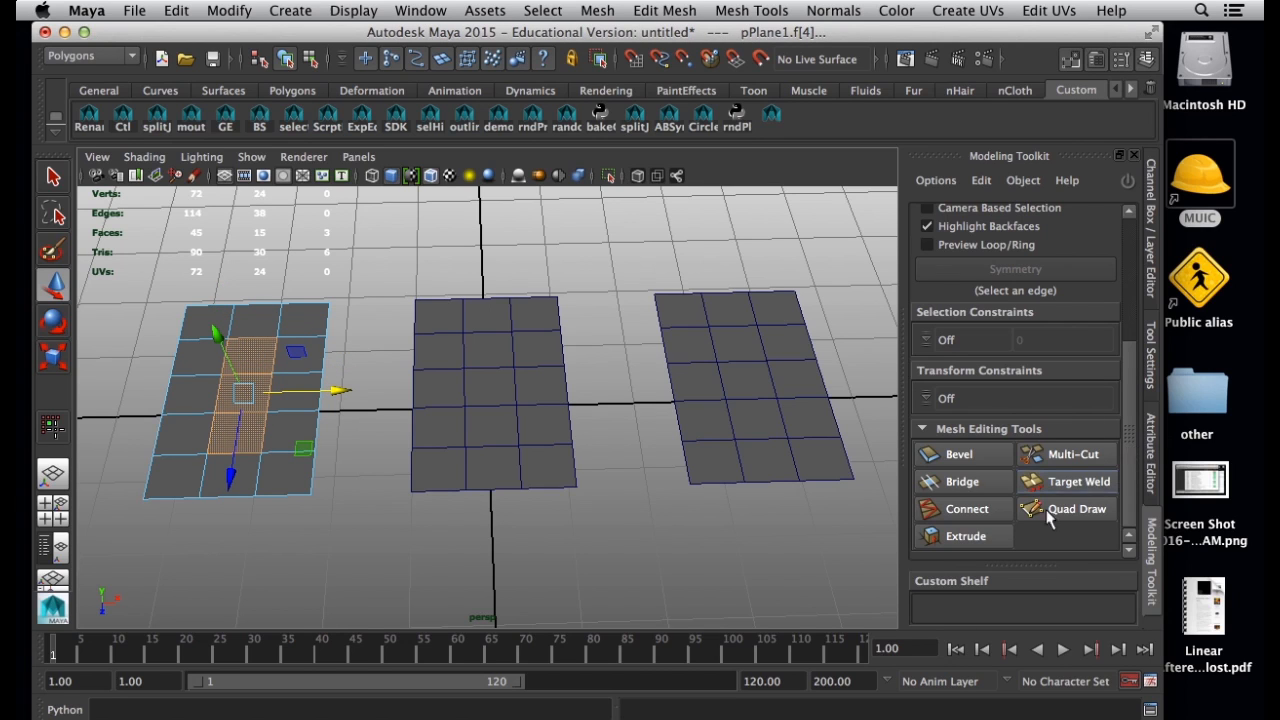
click(990, 536)
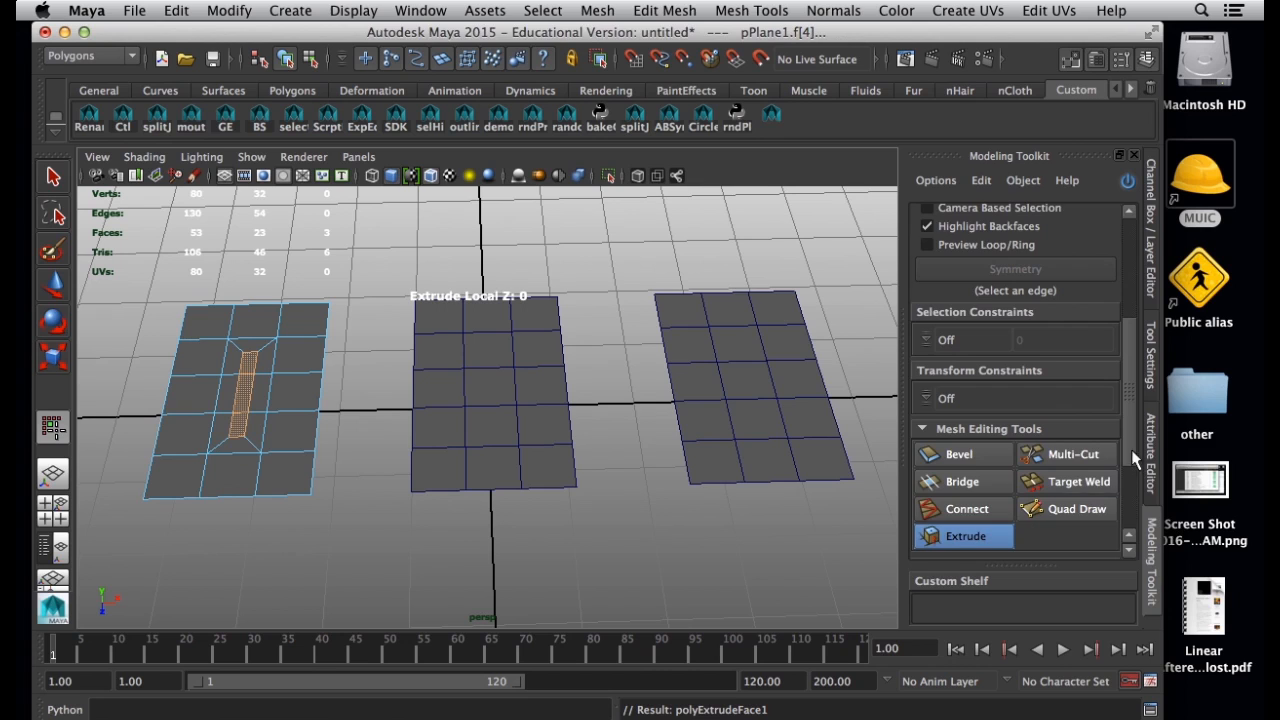
click(1005, 541)
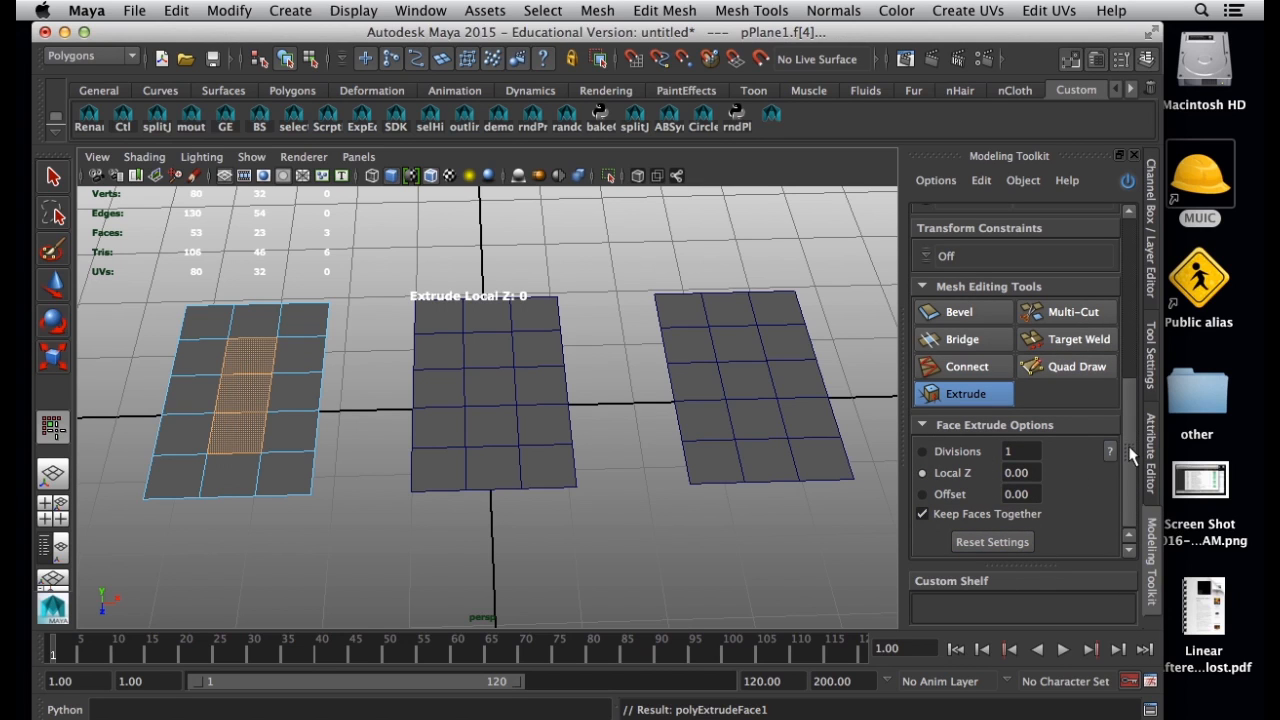
click(943, 495)
drag(476, 531, 750, 538)
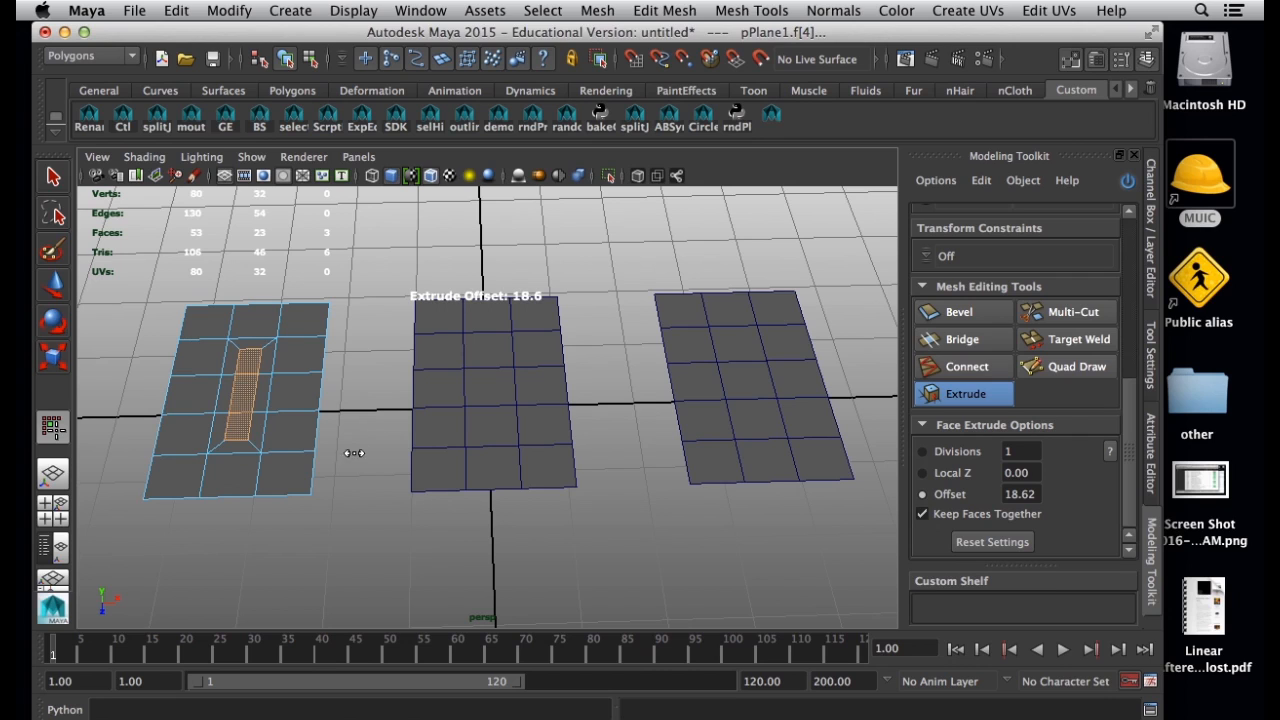
key(w)
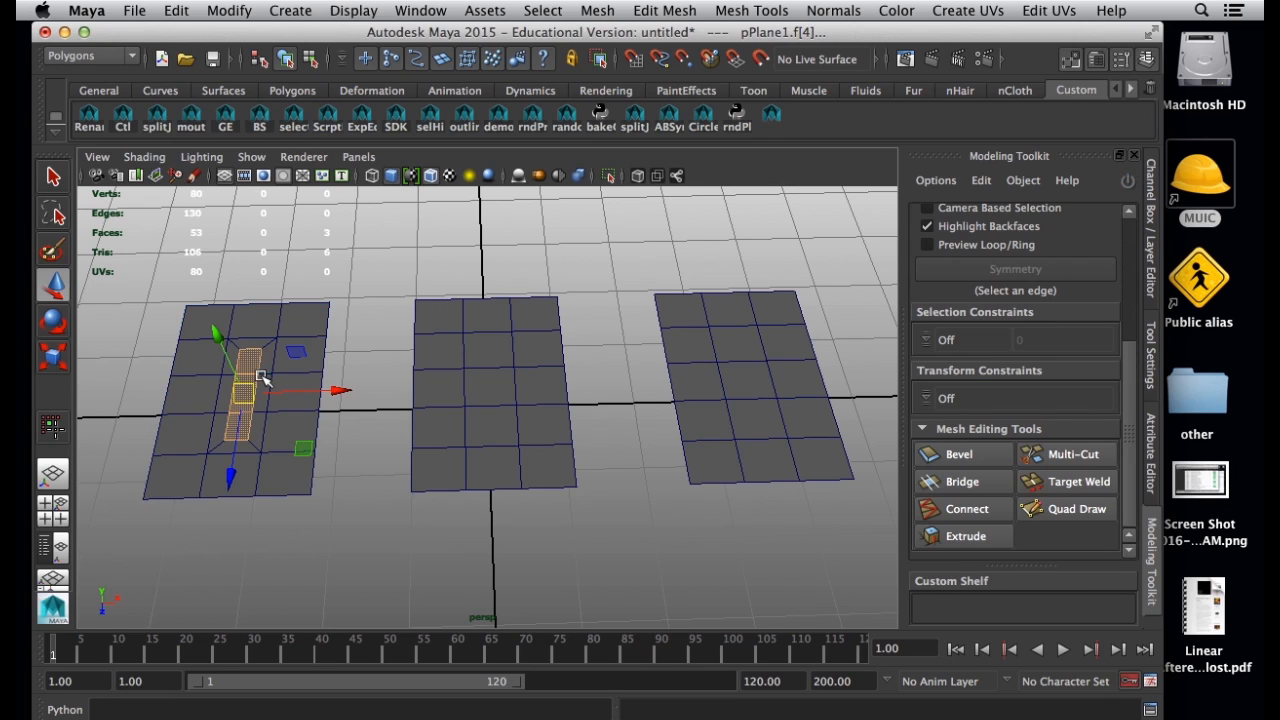
Preview the whole left plane with smoothed mesh display, and return it to the unsmoothed display.
click(334, 471)
click(282, 454)
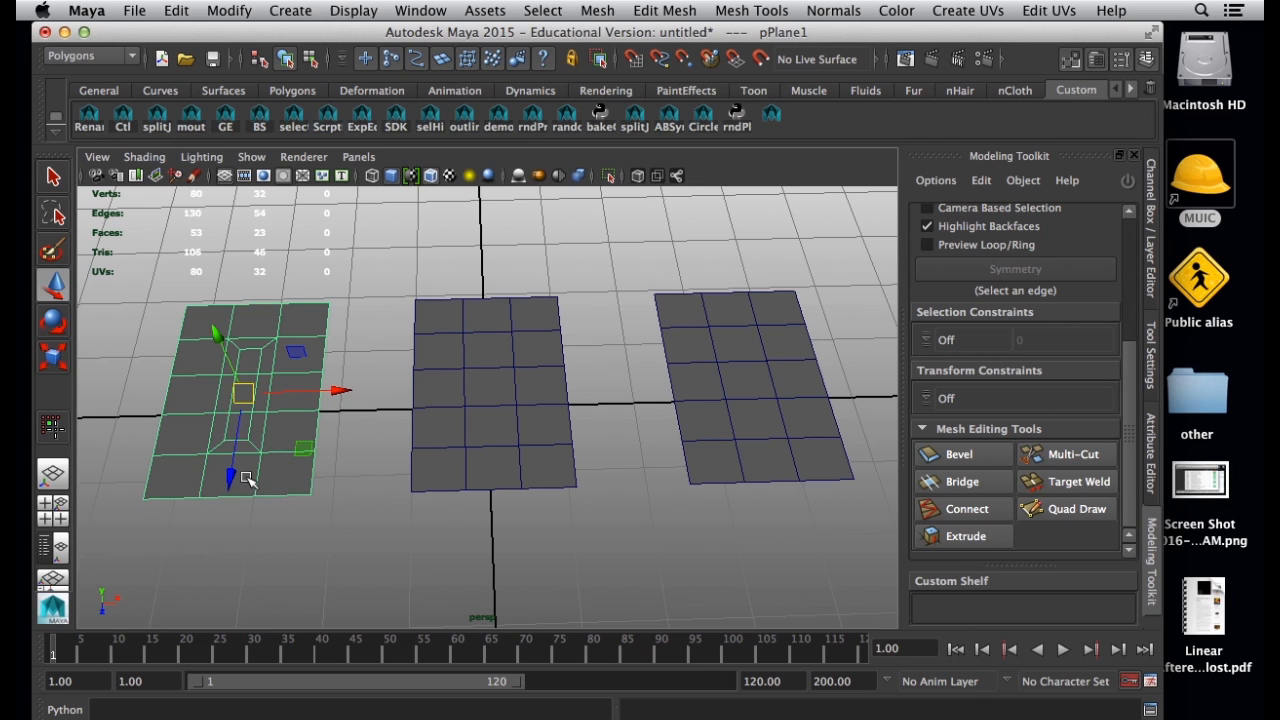
scroll(236, 490, up, 4)
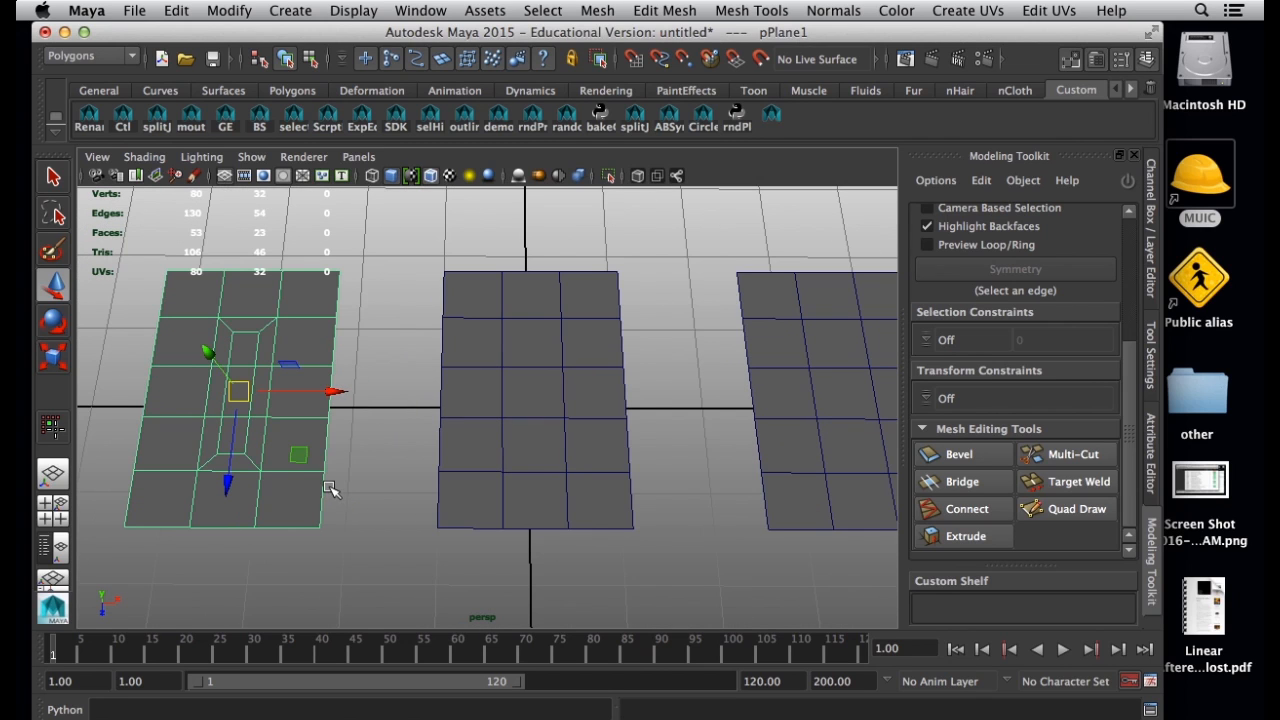
key(3)
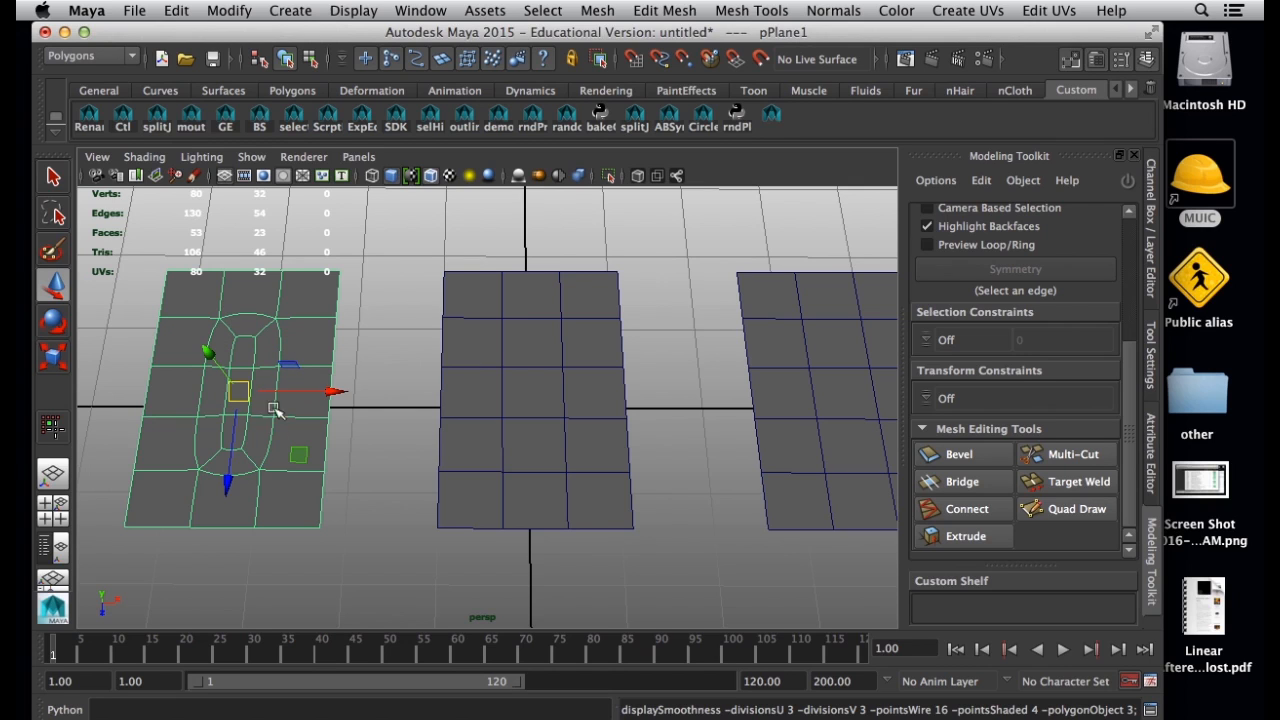
click(394, 382)
click(285, 377)
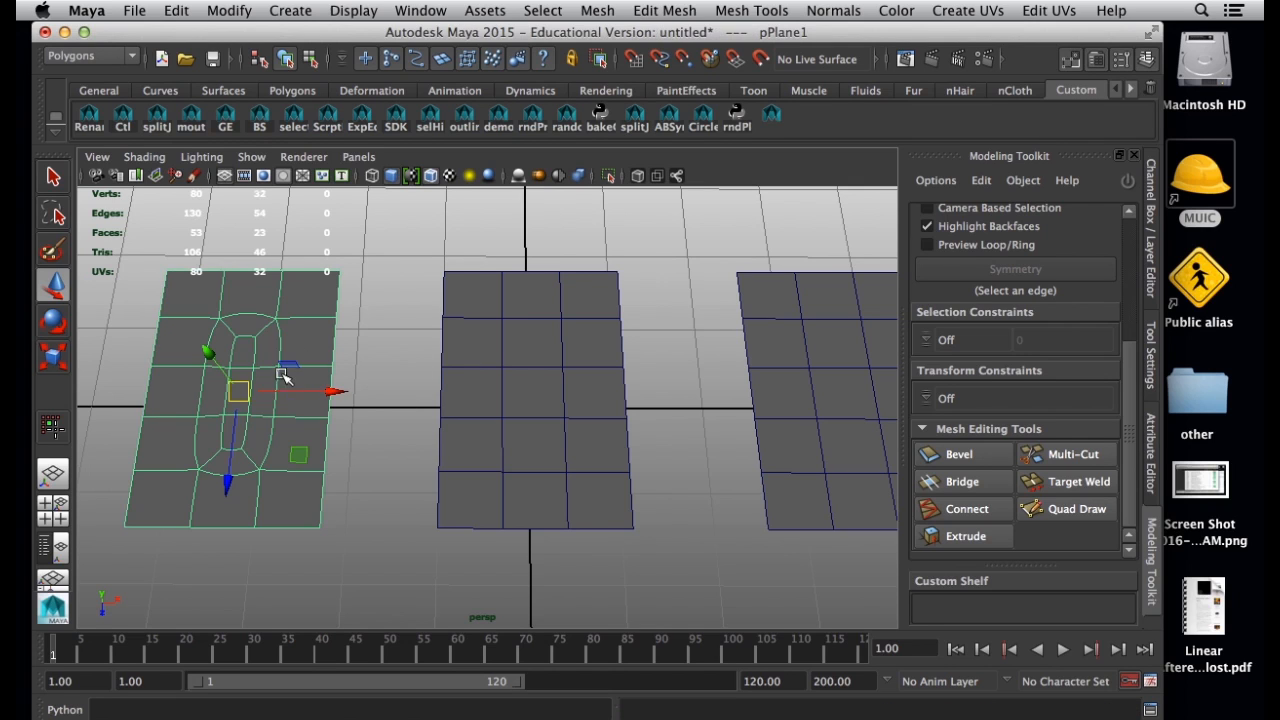
key(1)
Select the middle plane and check the two-column pattern in SubdivisionsGraphic.png.
click(500, 455)
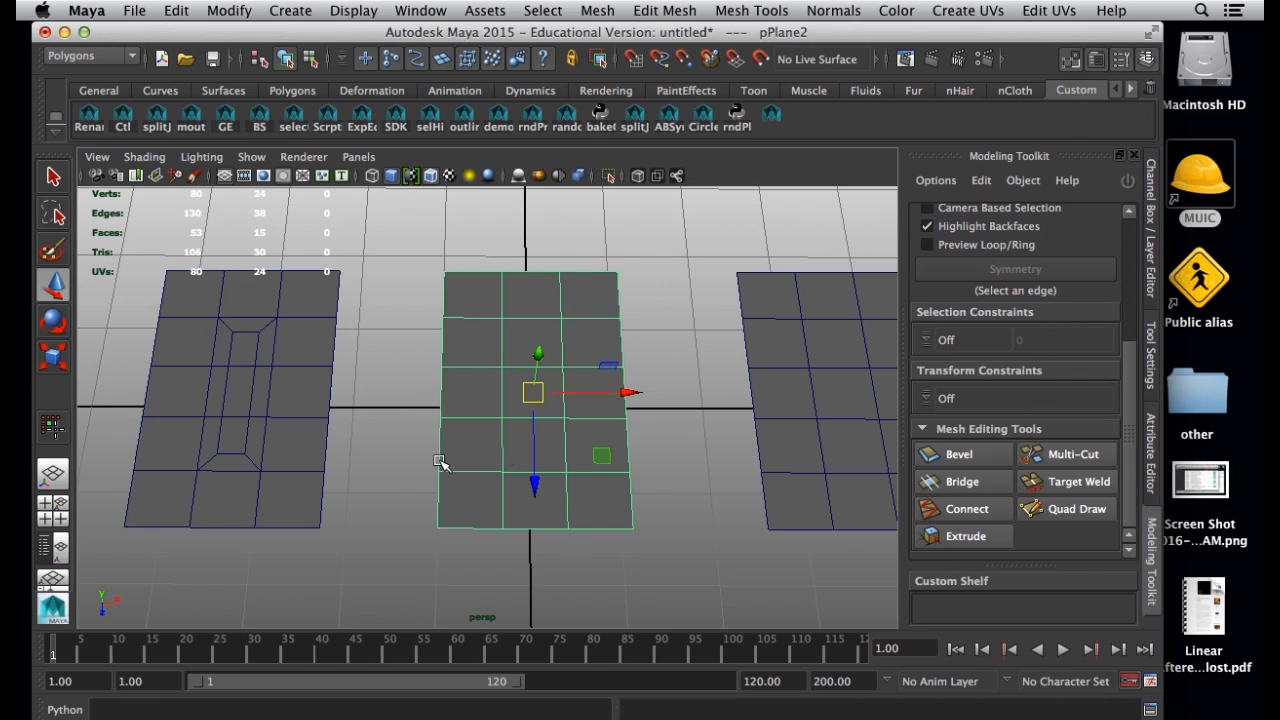
click(850, 719)
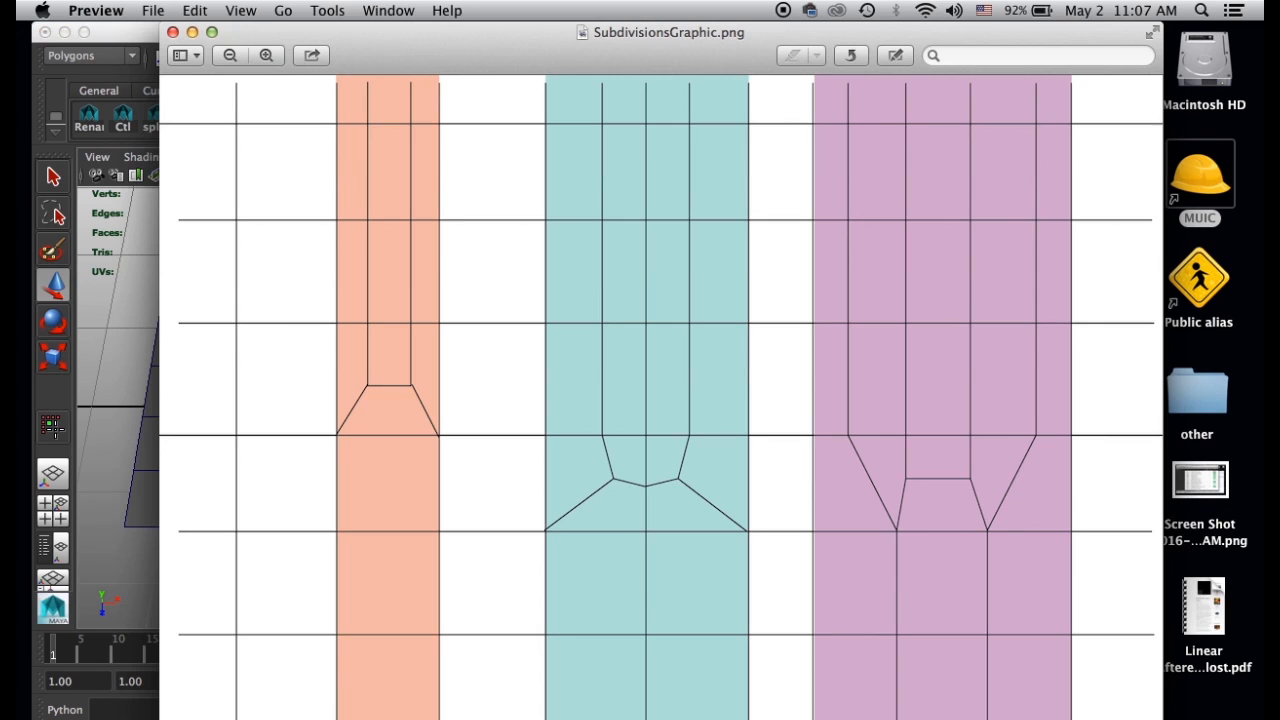
click(125, 42)
Switch the middle plane to face selection and select its left two columns of faces.
right_click(482, 442)
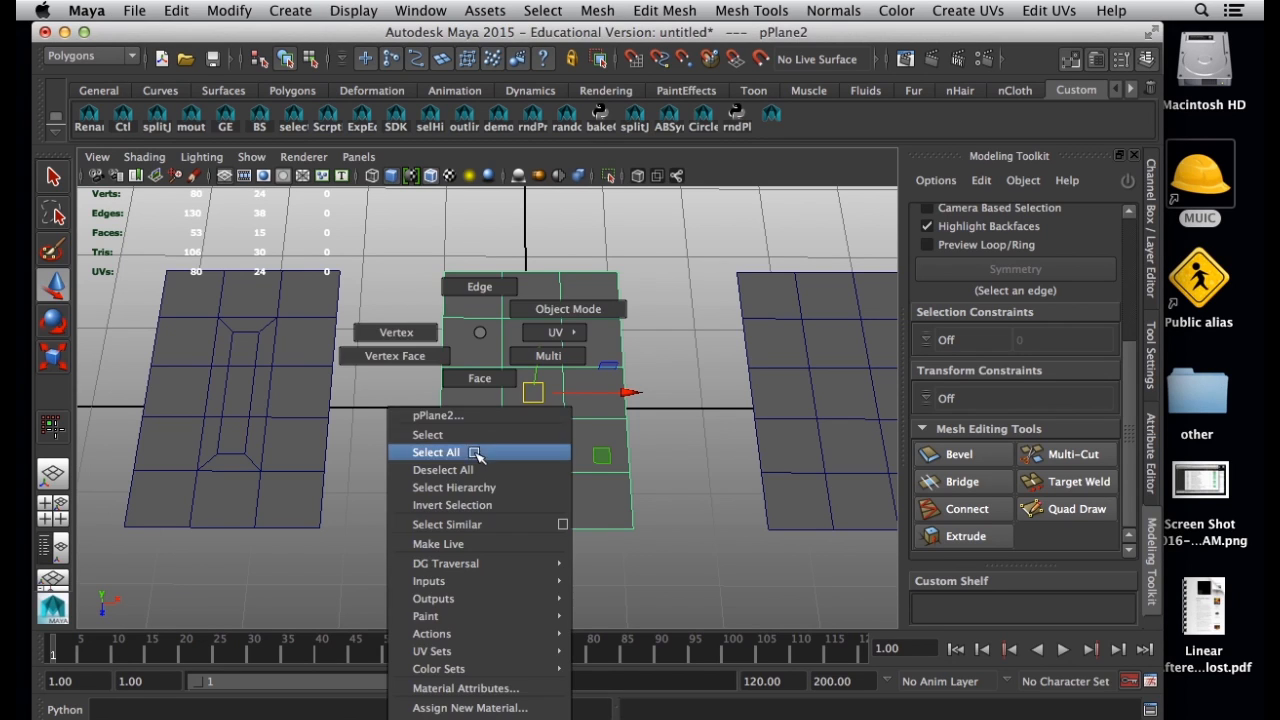
click(476, 455)
click(473, 500)
shift+click(476, 457)
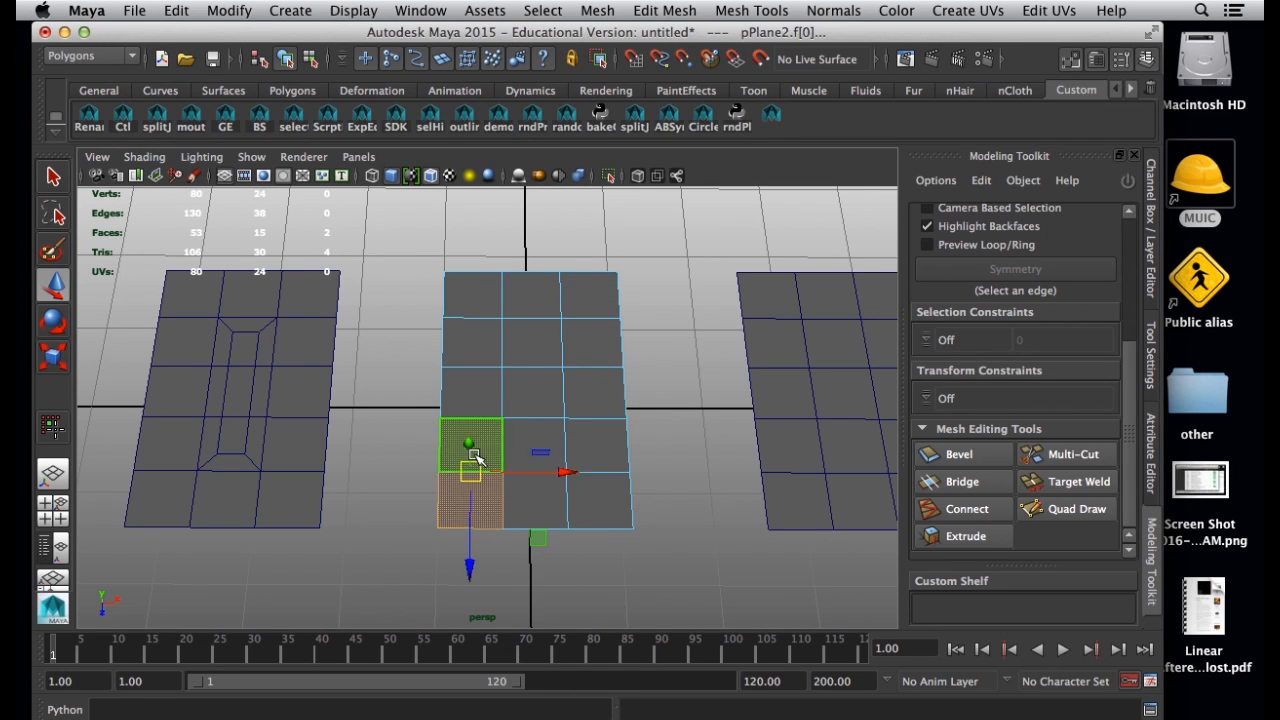
shift+double_click(476, 457)
shift+click(530, 507)
shift+double_click(528, 449)
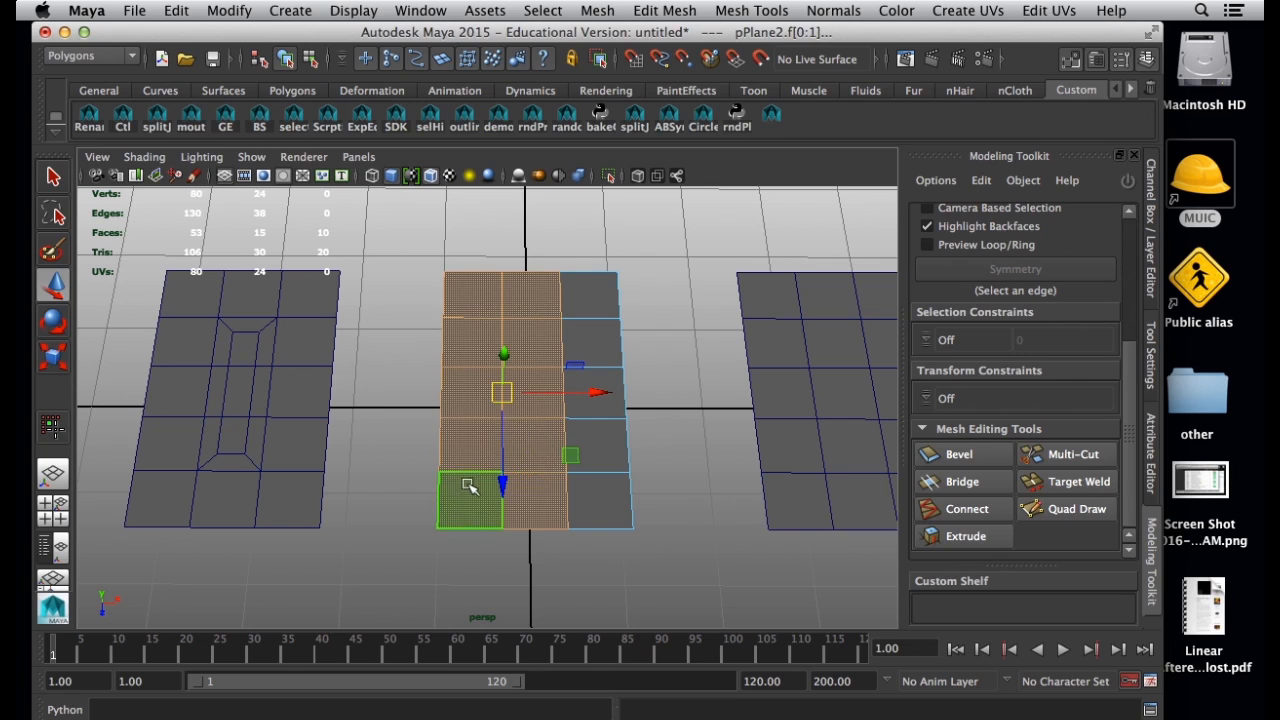
Extrude the six inner faces in the middle plane's left two columns with reset settings, using Offset to inset them.
click(486, 343)
shift+click(524, 345)
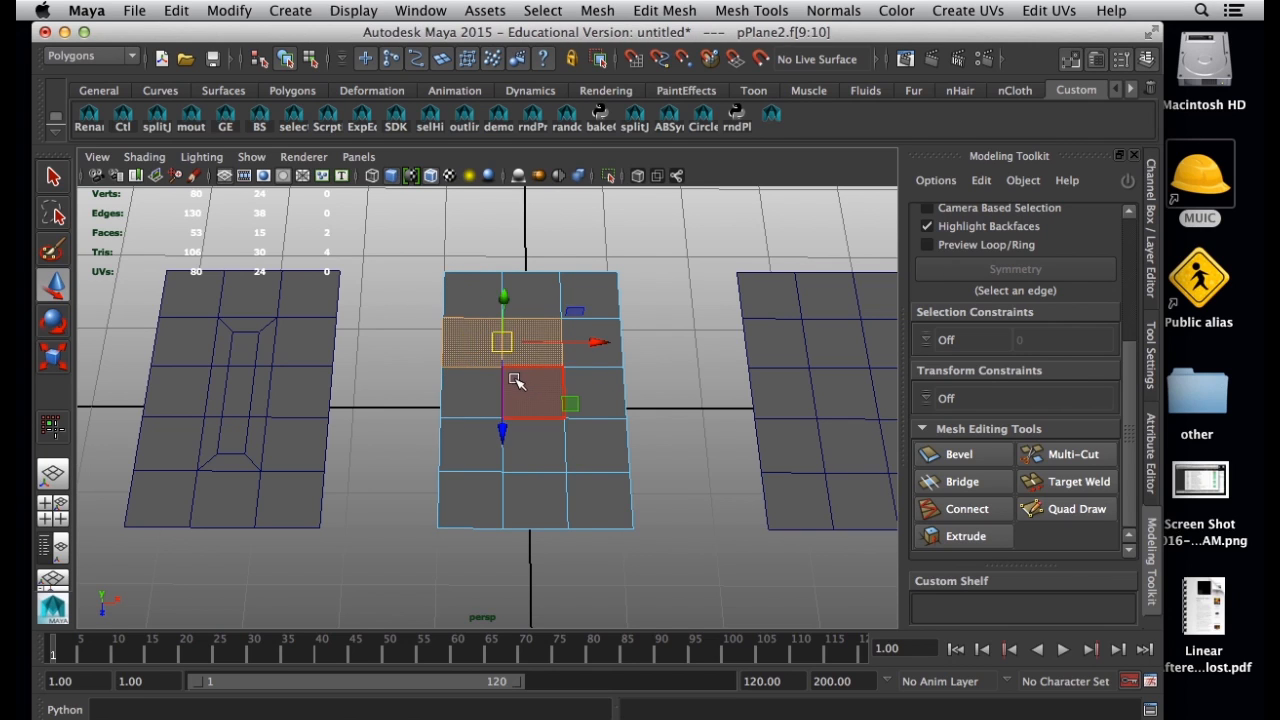
shift+click(517, 380)
shift+click(486, 400)
shift+click(471, 438)
shift+click(534, 443)
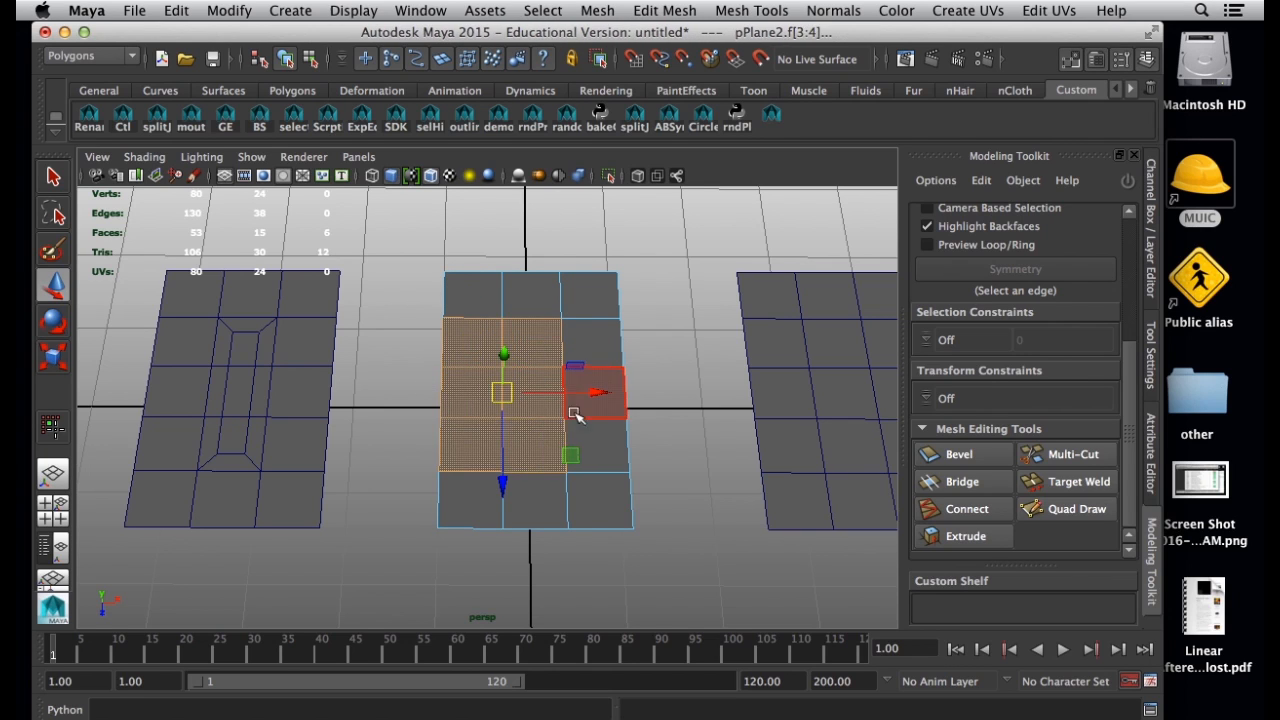
click(995, 536)
drag(1130, 455, 1128, 545)
click(992, 541)
click(922, 494)
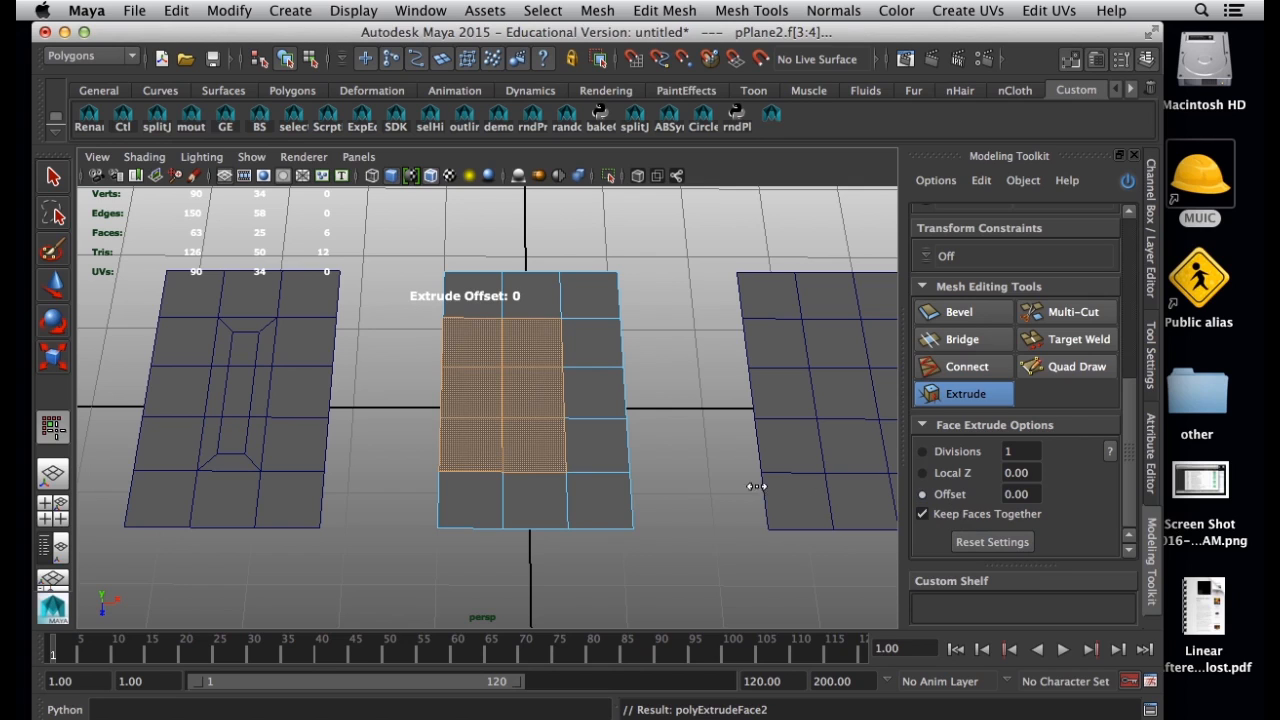
drag(538, 443, 957, 498)
drag(516, 412, 540, 412)
Scale the six inset faces of the middle plane narrower along the X axis.
key(w)
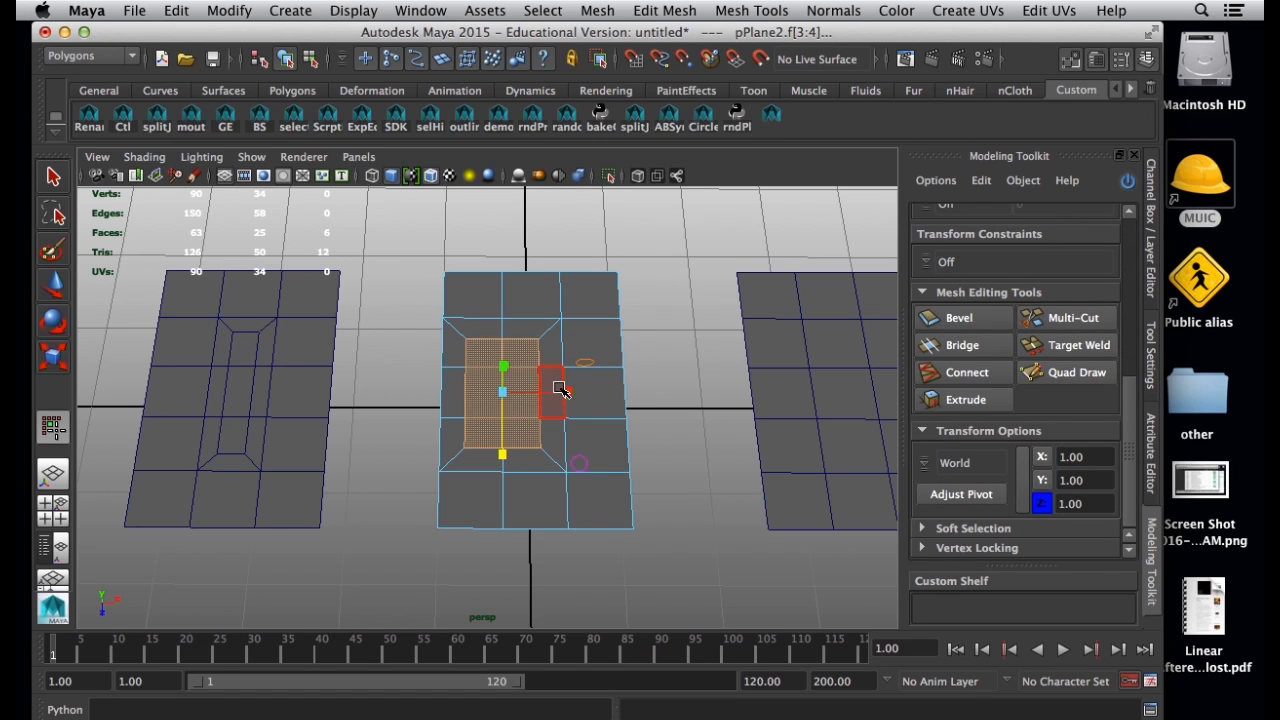
drag(572, 393, 550, 392)
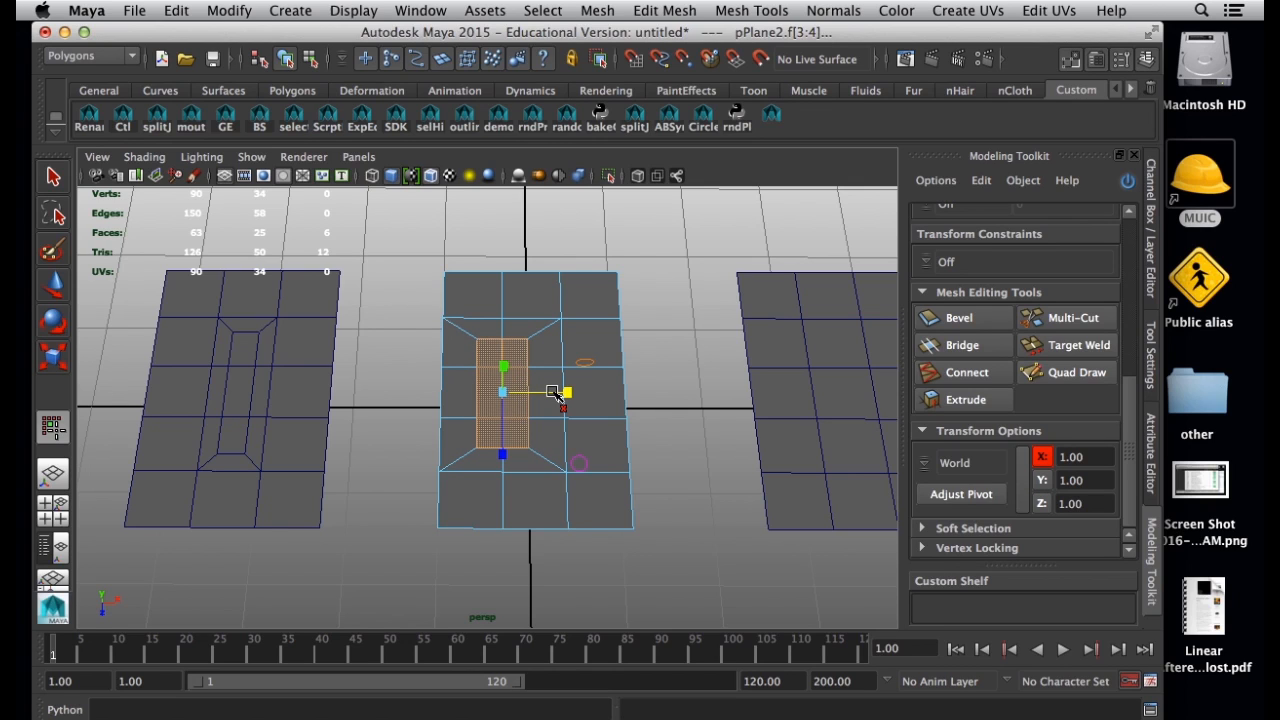
key(w)
Preview the middle plane in object mode with smoothed mesh display, and return it to the unsmoothed display.
right_drag(556, 331, 630, 318)
key(3)
click(703, 424)
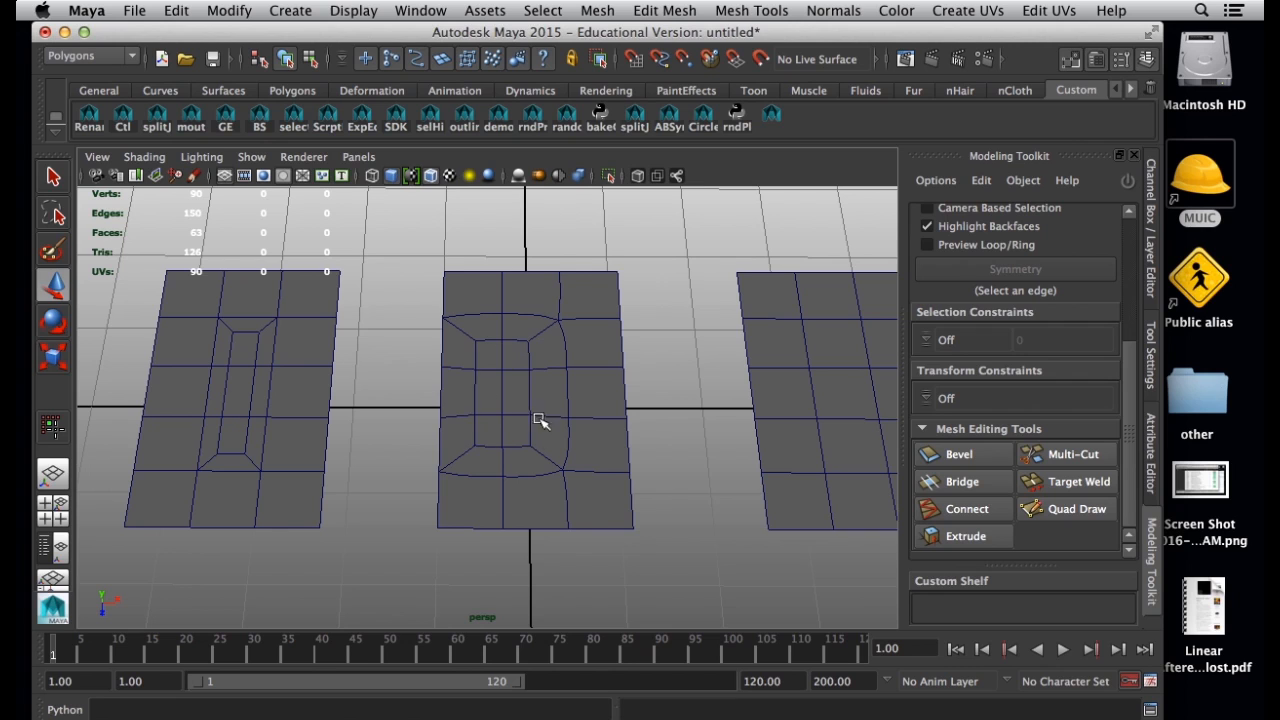
click(491, 403)
key(1)
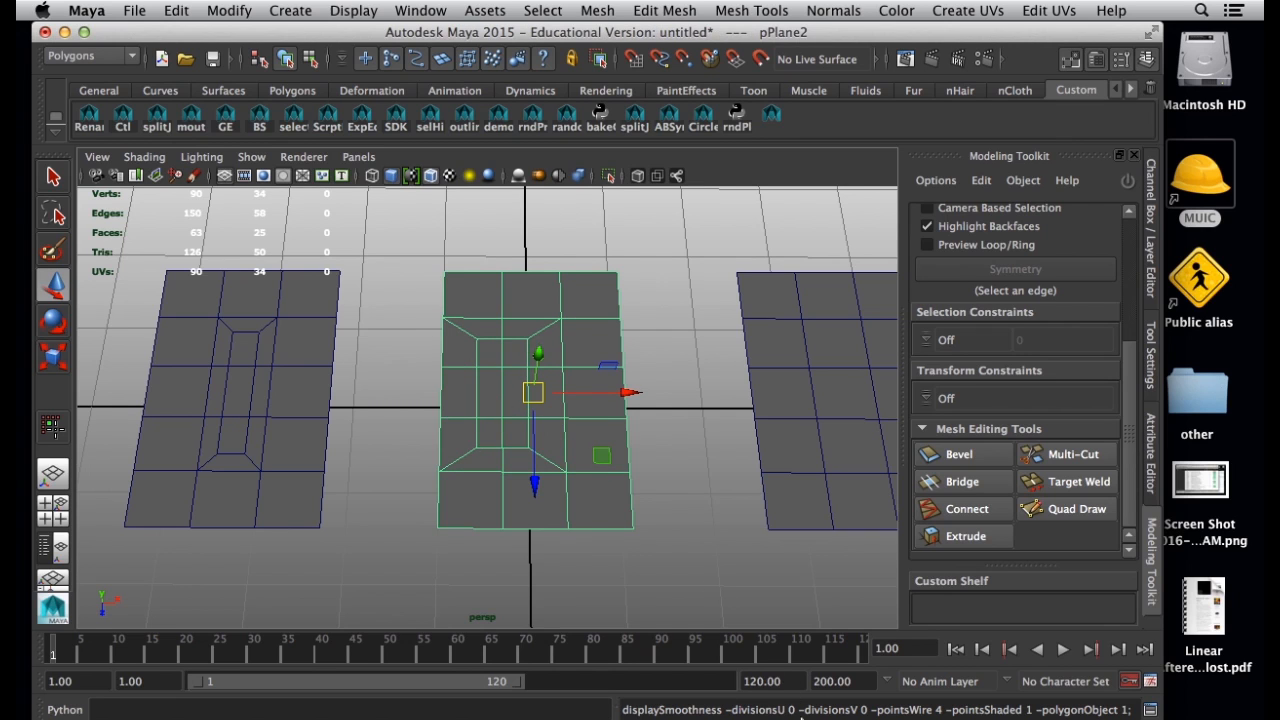
Check the reference graphic and scale the middle plane's four inset corner vertices closer together along the Z axis.
key(super+Tab)
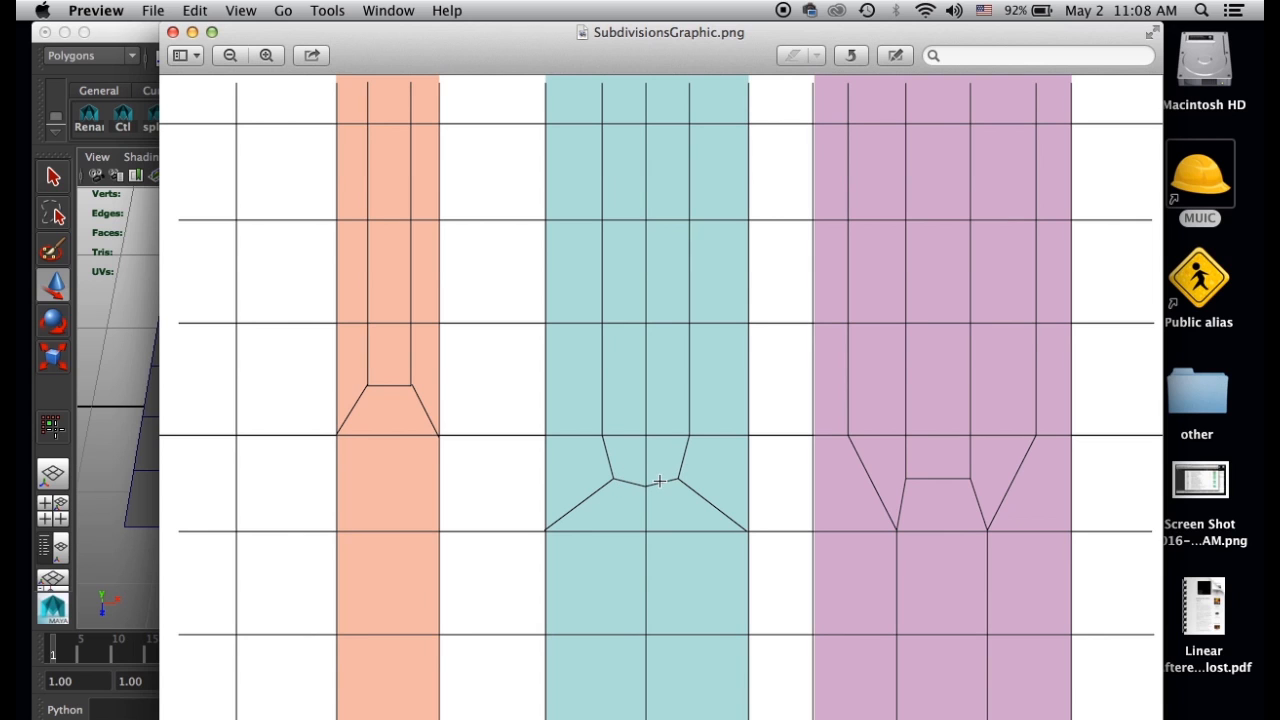
key(super+Tab)
right_drag(464, 332, 402, 335)
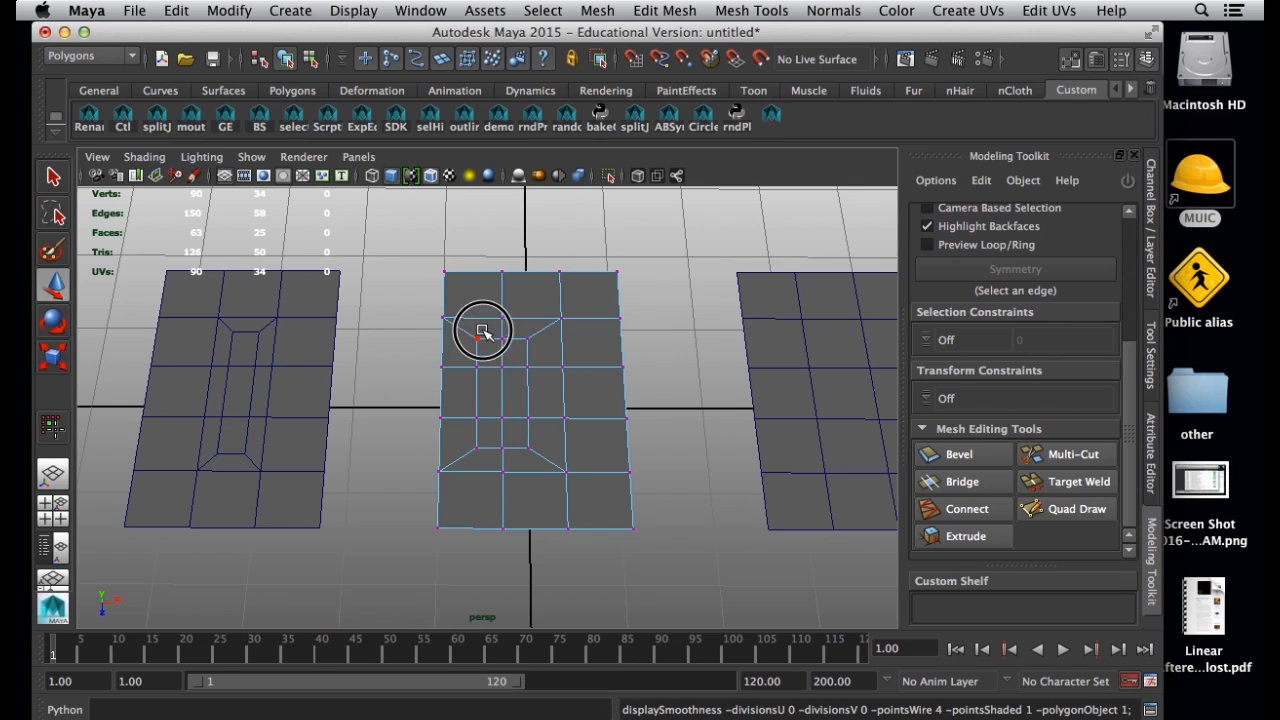
click(477, 338)
key(q)
shift+click(527, 340)
shift+click(529, 447)
shift+click(480, 451)
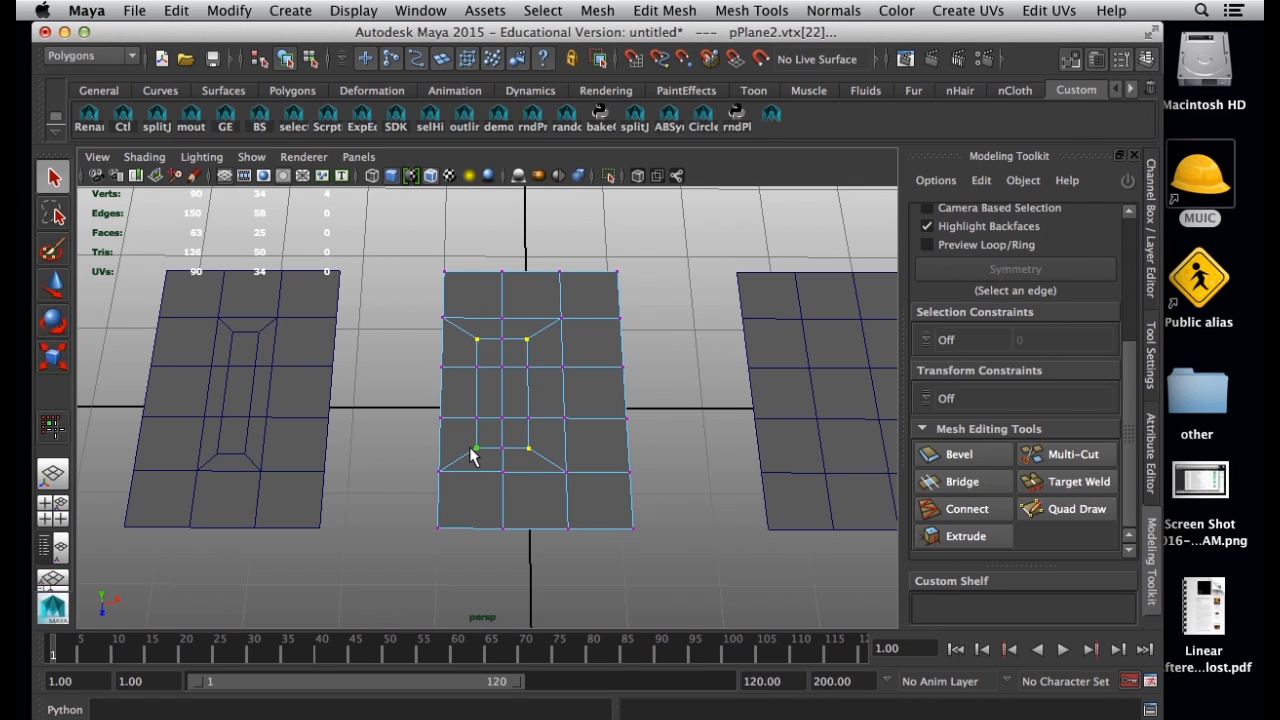
key(r)
drag(503, 477, 500, 463)
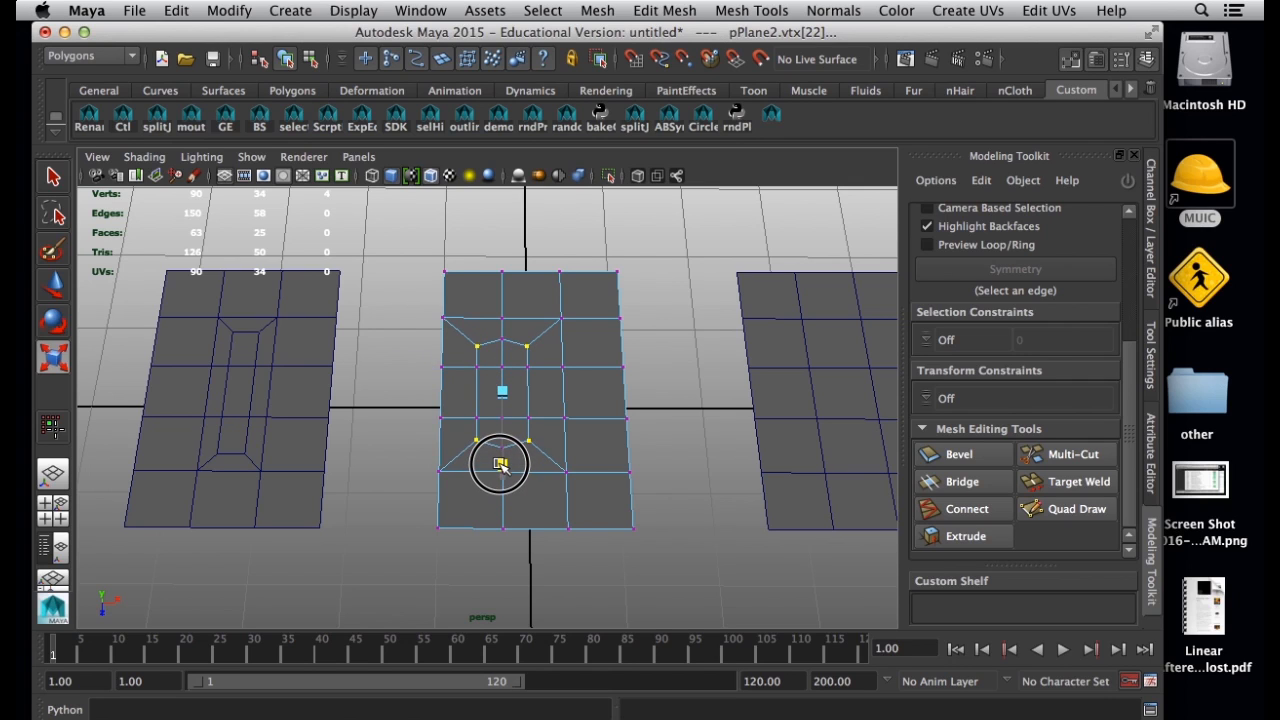
Scale the middle plane's four inset corner vertices closer together along the X axis, checking the spacing in smoothed mesh display.
drag(416, 391, 438, 391)
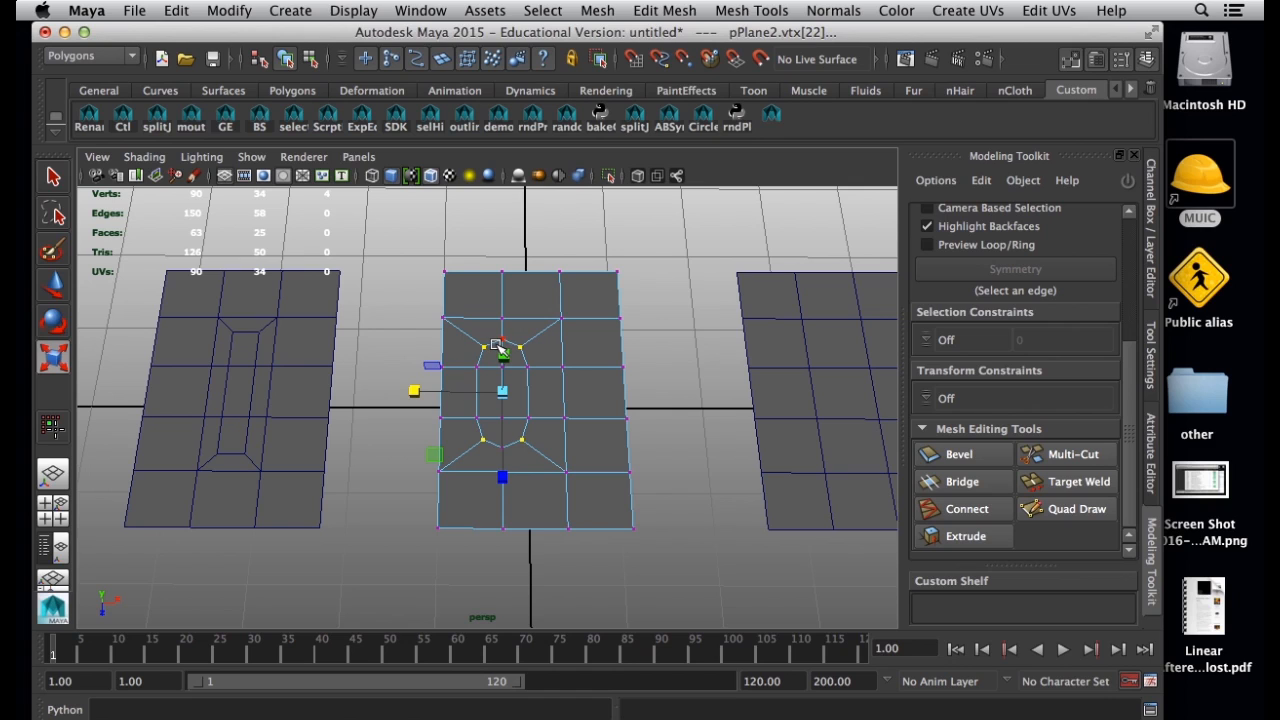
key(3)
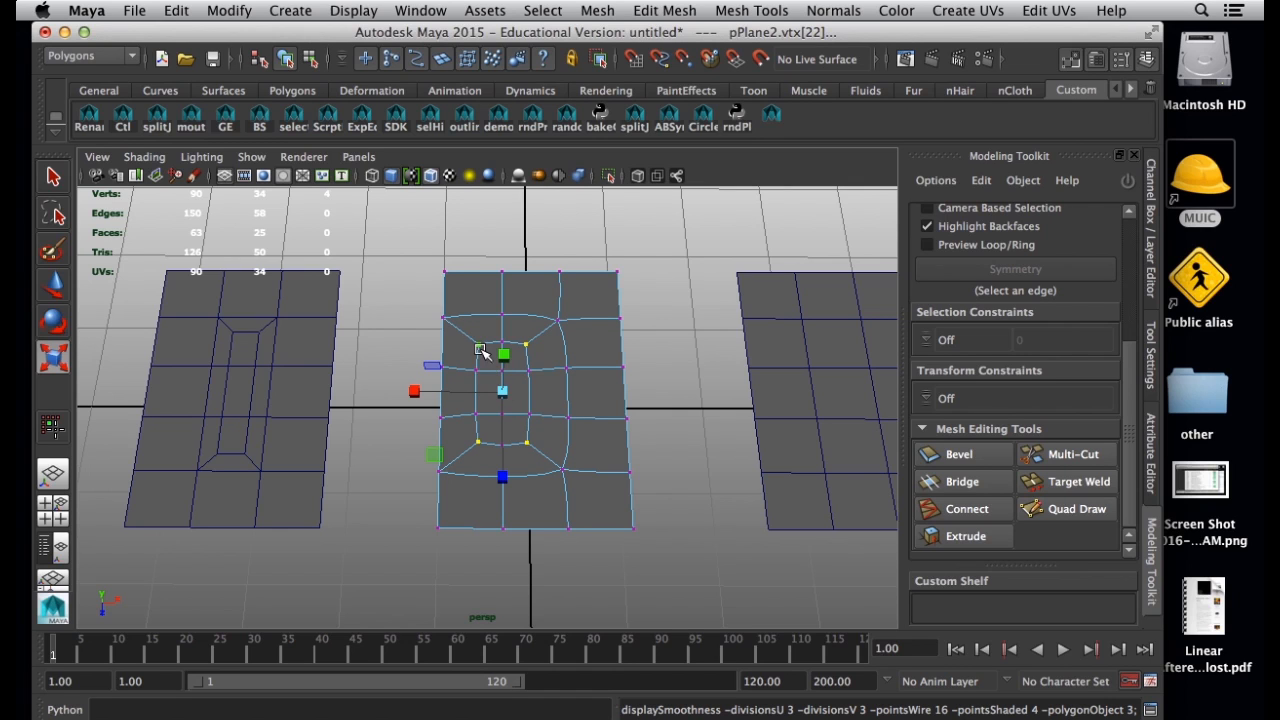
drag(415, 392, 424, 393)
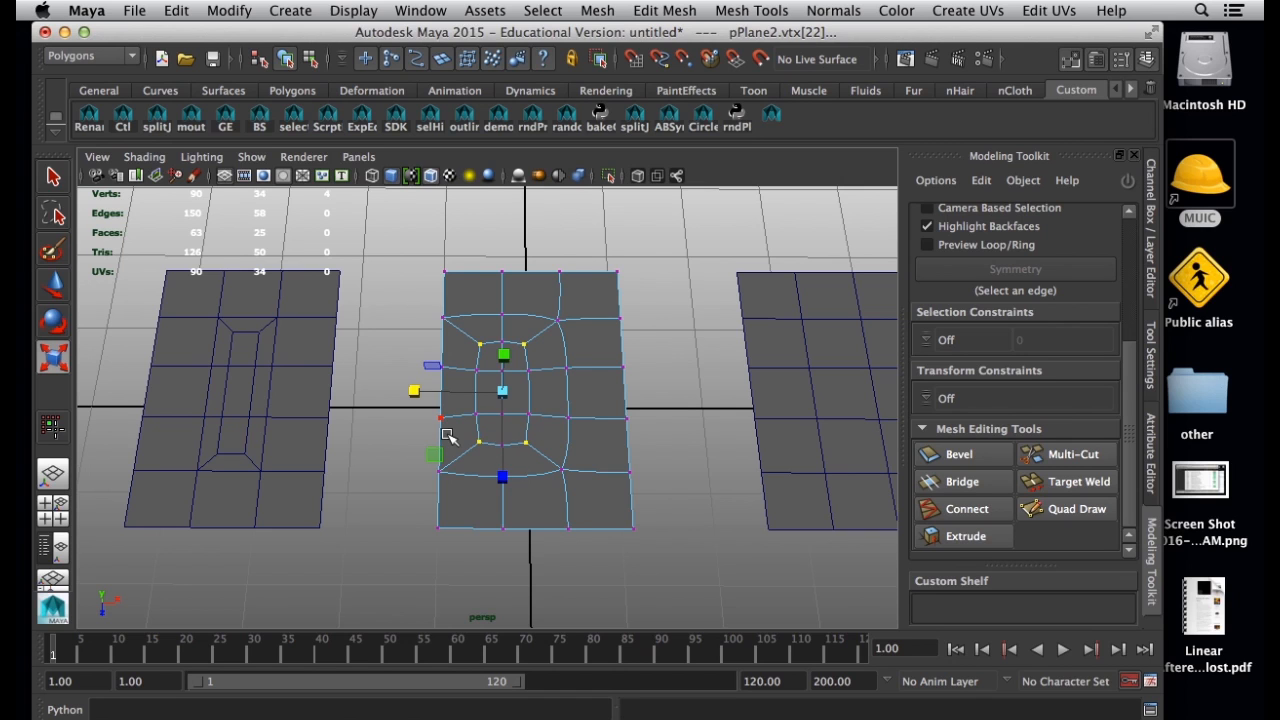
key(1)
Check the middle pattern against the reference graphic and return the middle plane to object mode with nothing selected.
click(862, 718)
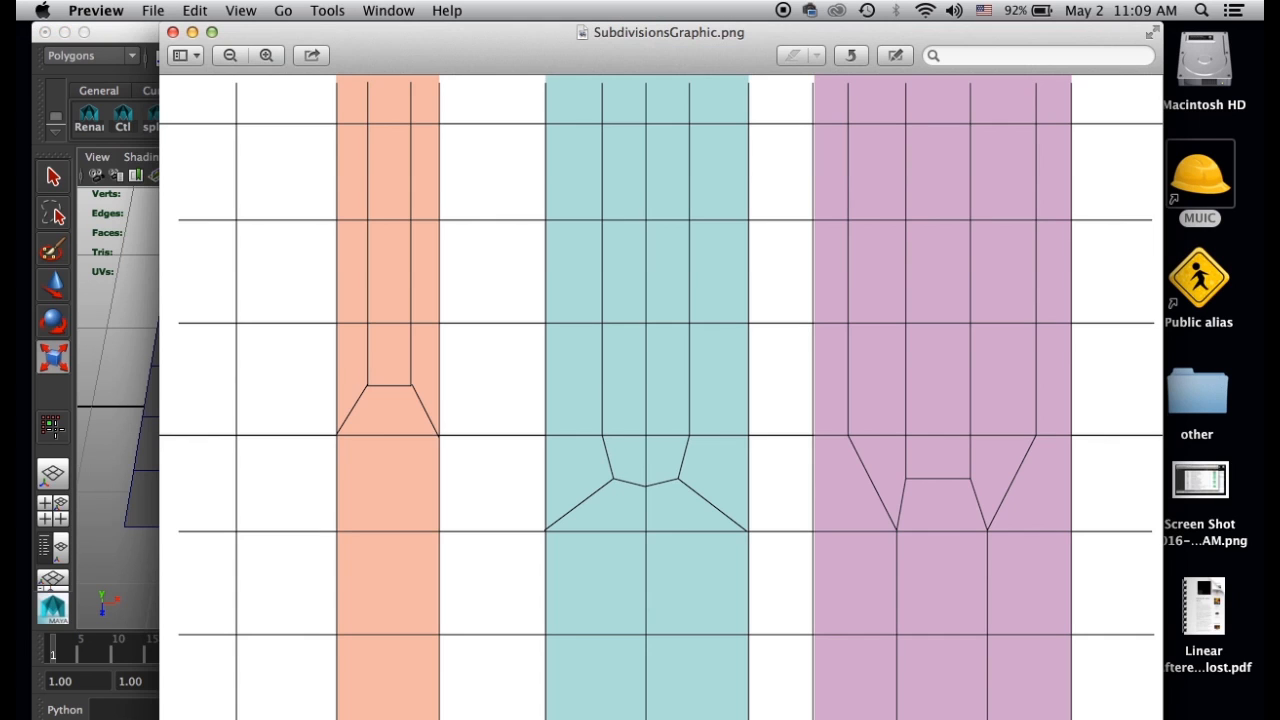
click(147, 50)
right_drag(523, 334, 585, 315)
click(690, 372)
alt+middle_drag(643, 394, 558, 415)
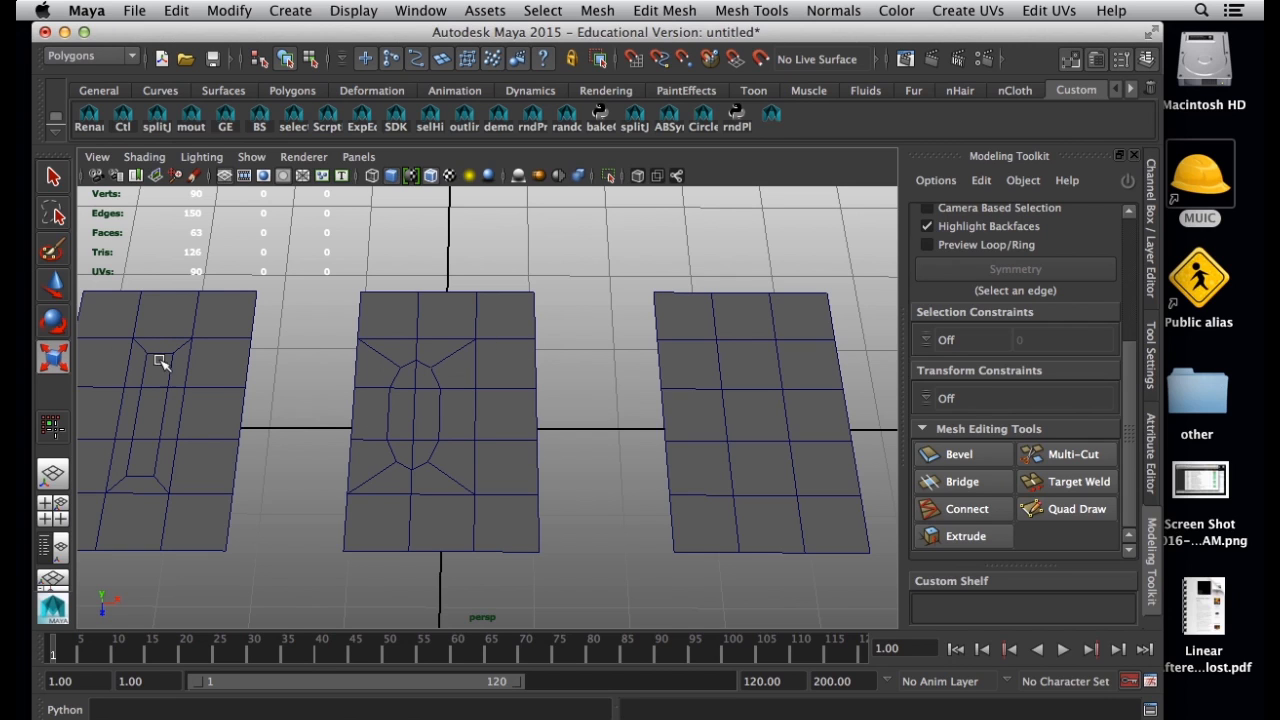
alt+middle_drag(190, 381, 240, 374)
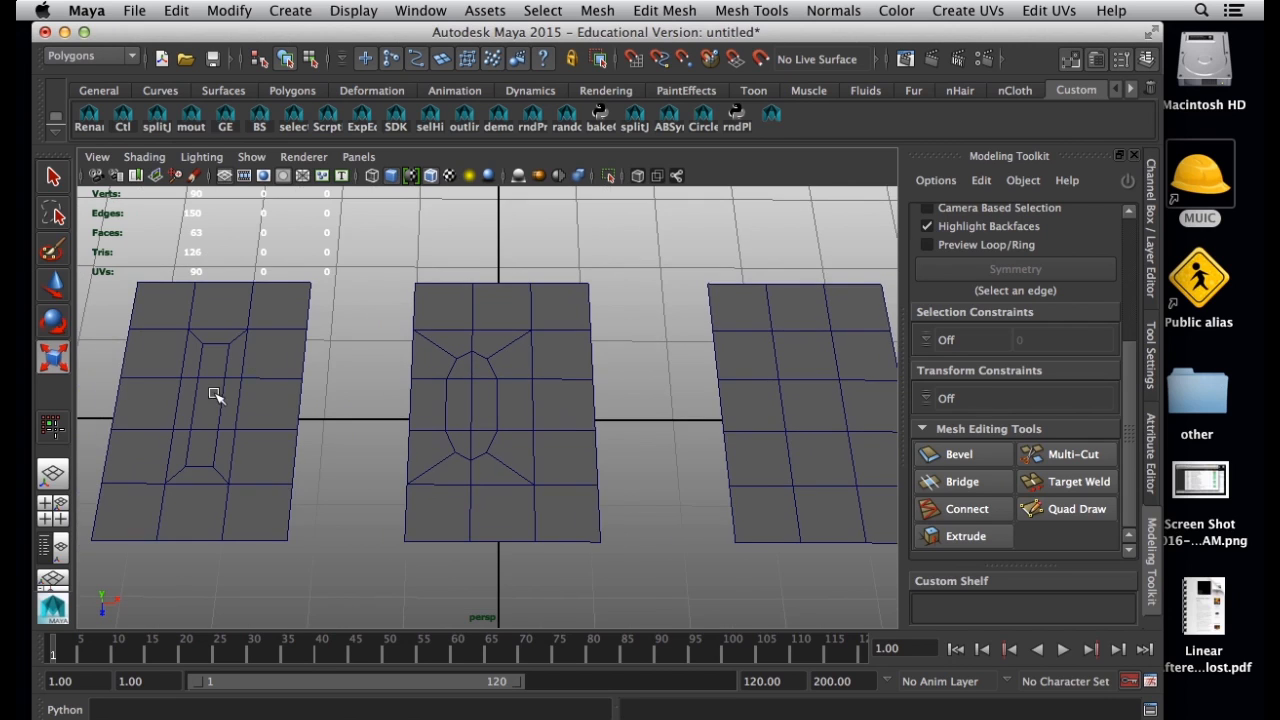
Select the right plane and study the purple pattern in the reference graphic.
click(745, 365)
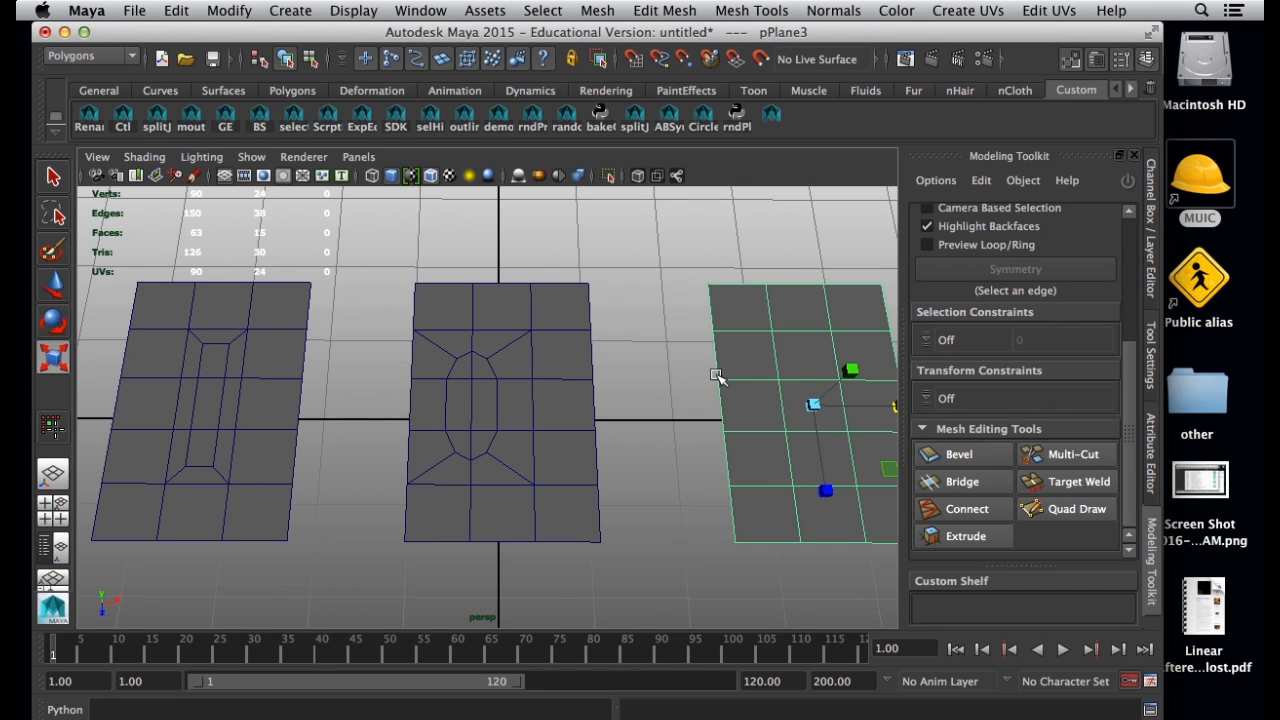
alt+middle_drag(718, 388, 553, 383)
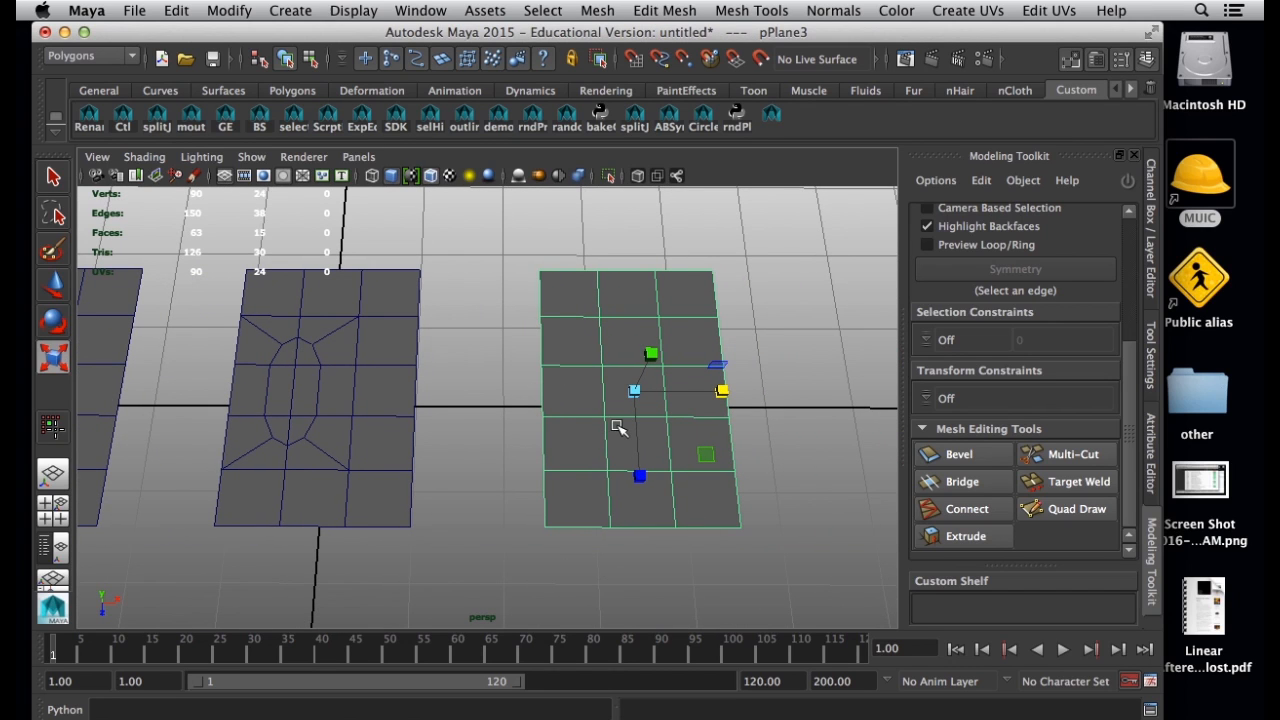
alt+middle_drag(624, 428, 595, 423)
click(890, 719)
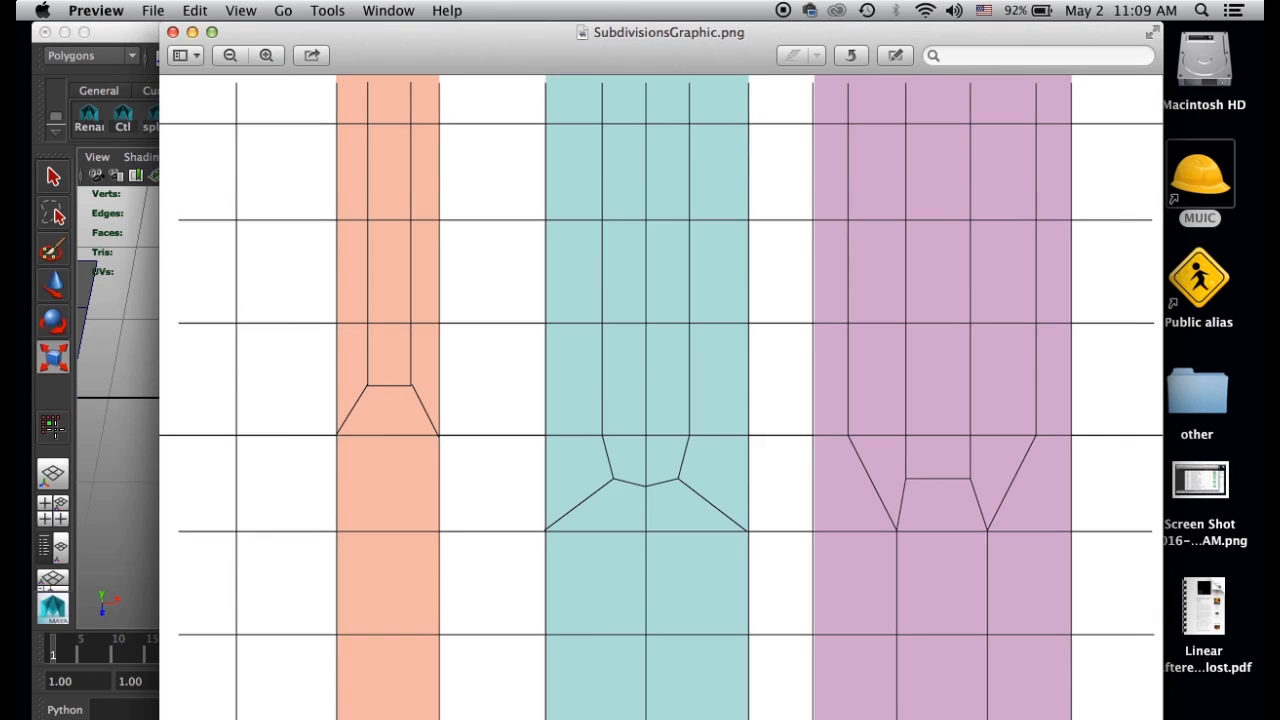
click(128, 32)
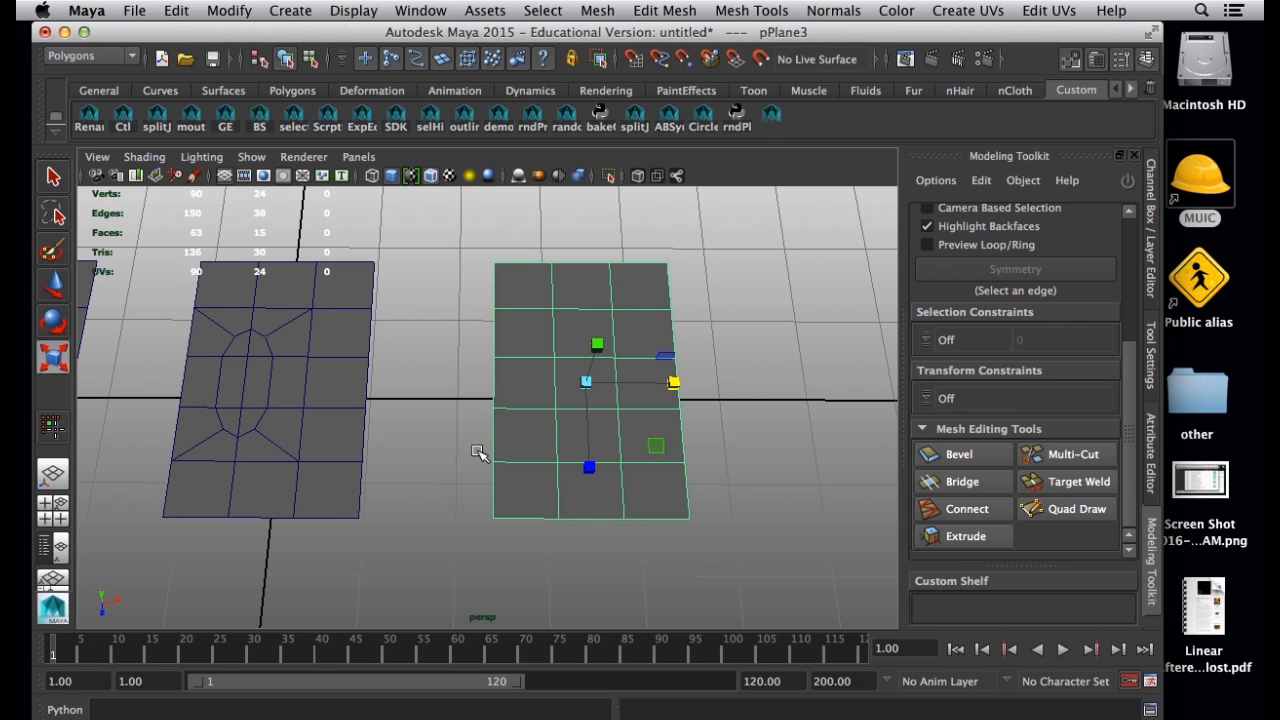
Bevel the eight edges enclosing the three inner faces of the right plane's centre column, with an offset of 0.5.
right_drag(548, 398, 562, 316)
click(562, 316)
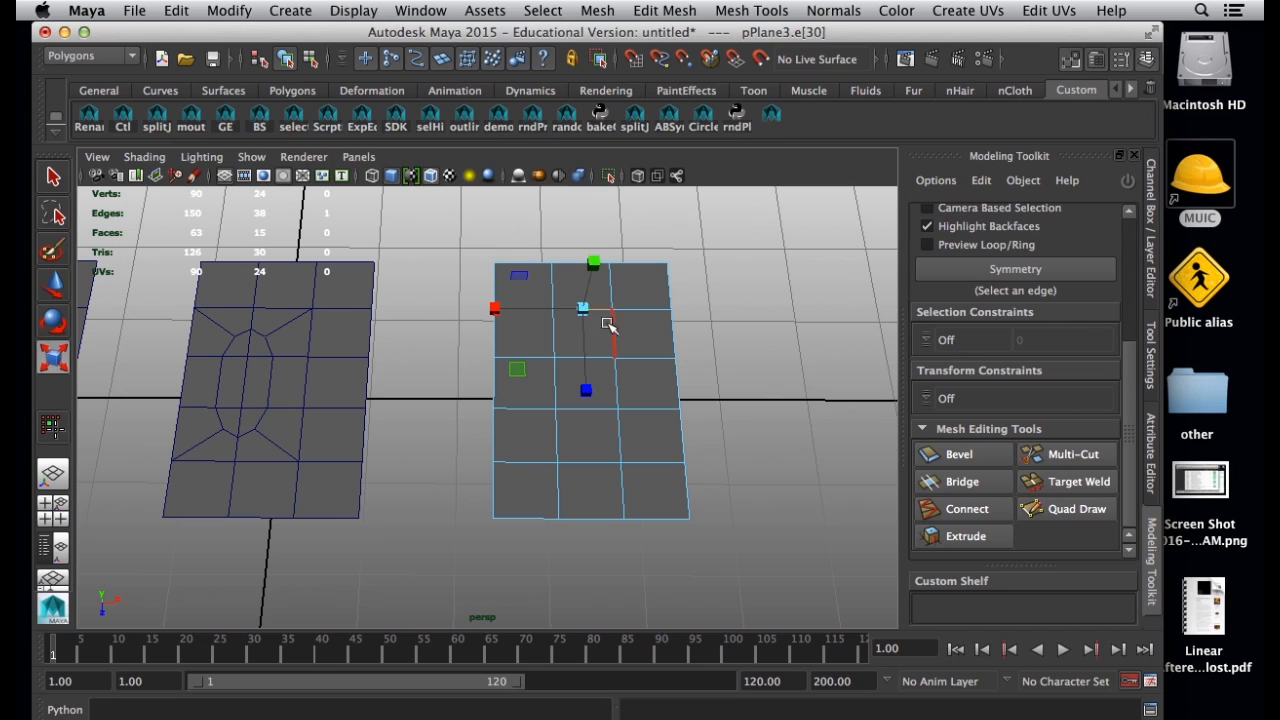
shift+click(609, 335)
shift+click(616, 378)
shift+click(616, 432)
shift+click(608, 462)
shift+click(557, 443)
shift+click(557, 335)
shift+click(558, 385)
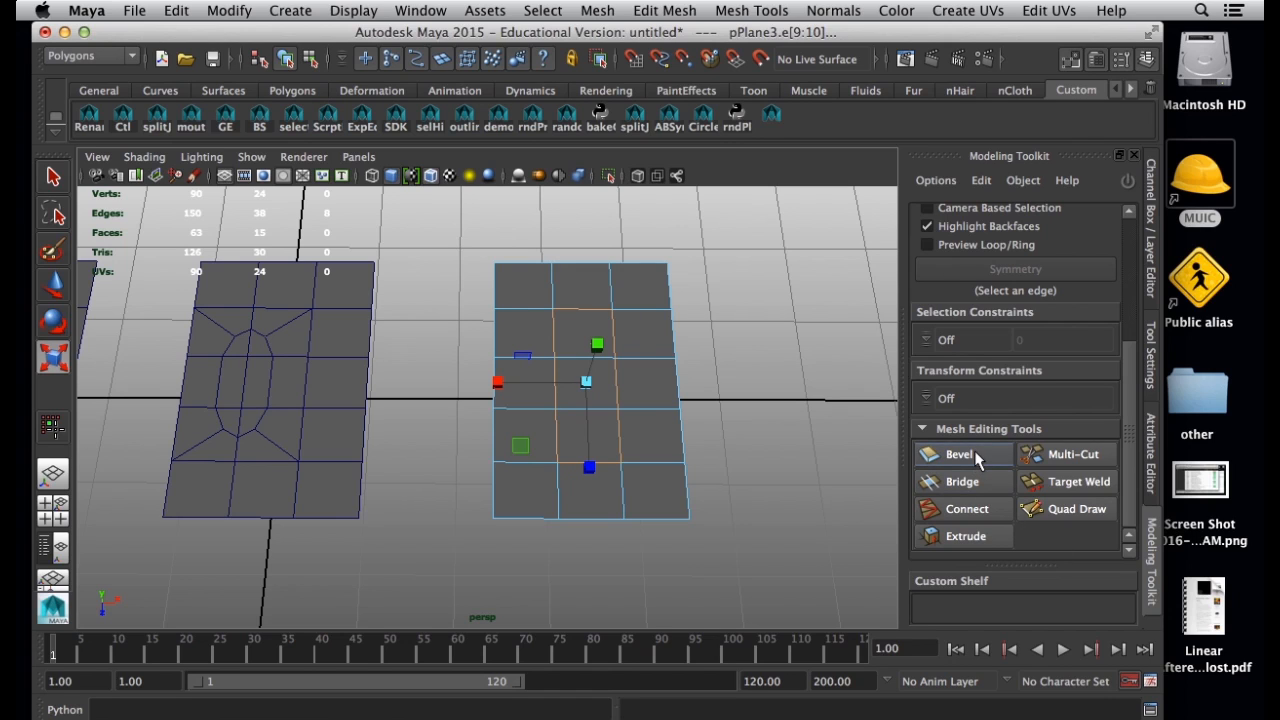
click(958, 455)
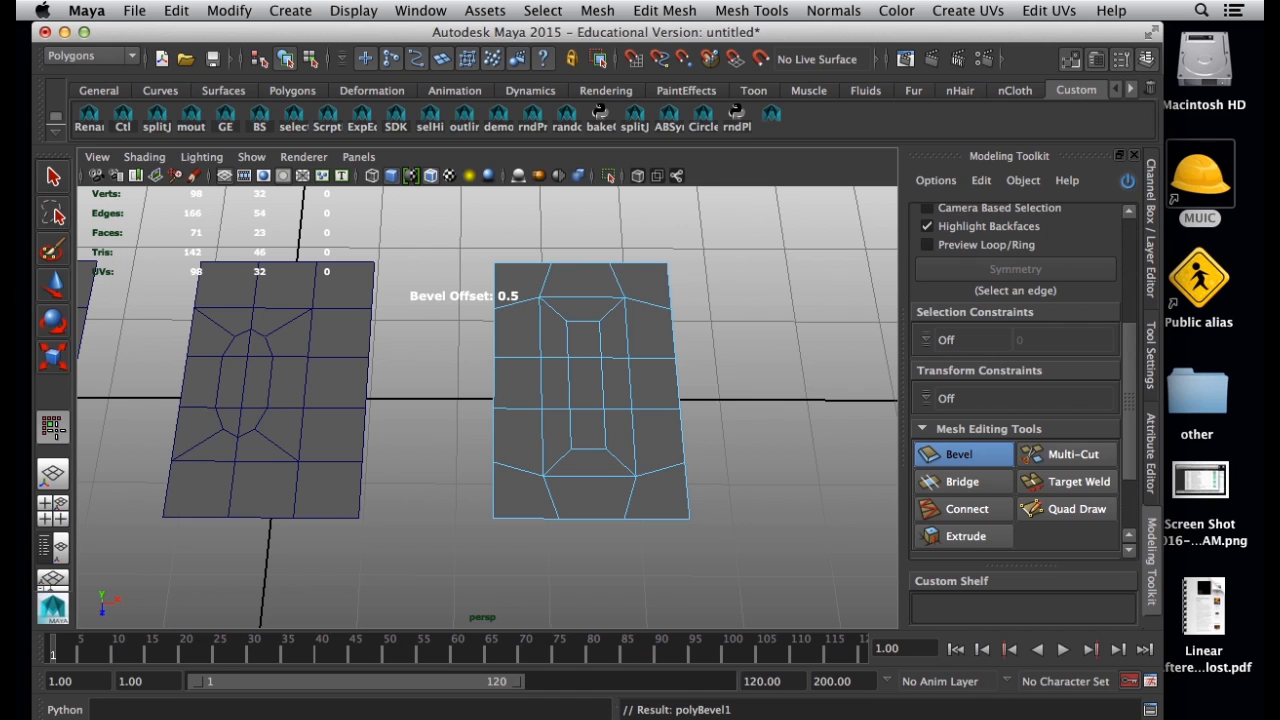
Compare the right plane's bevelled topology with the purple pattern in the reference graphic.
key(super+Tab)
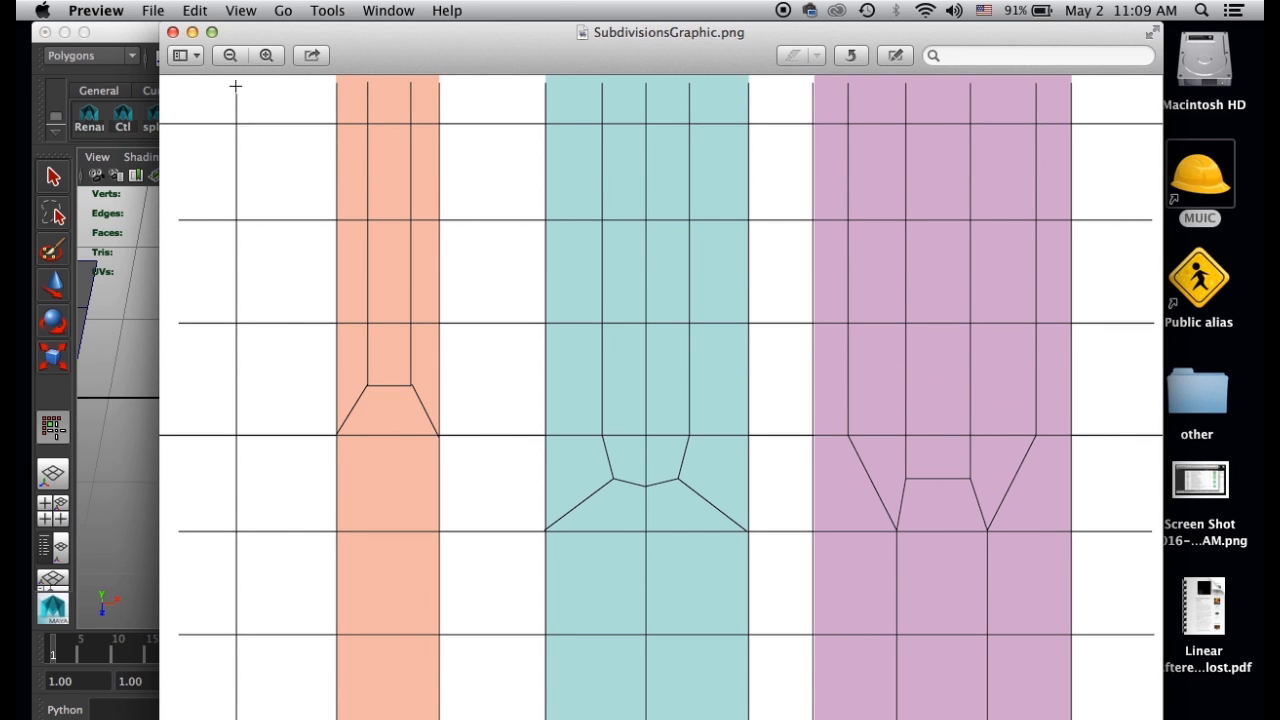
key(super+Tab)
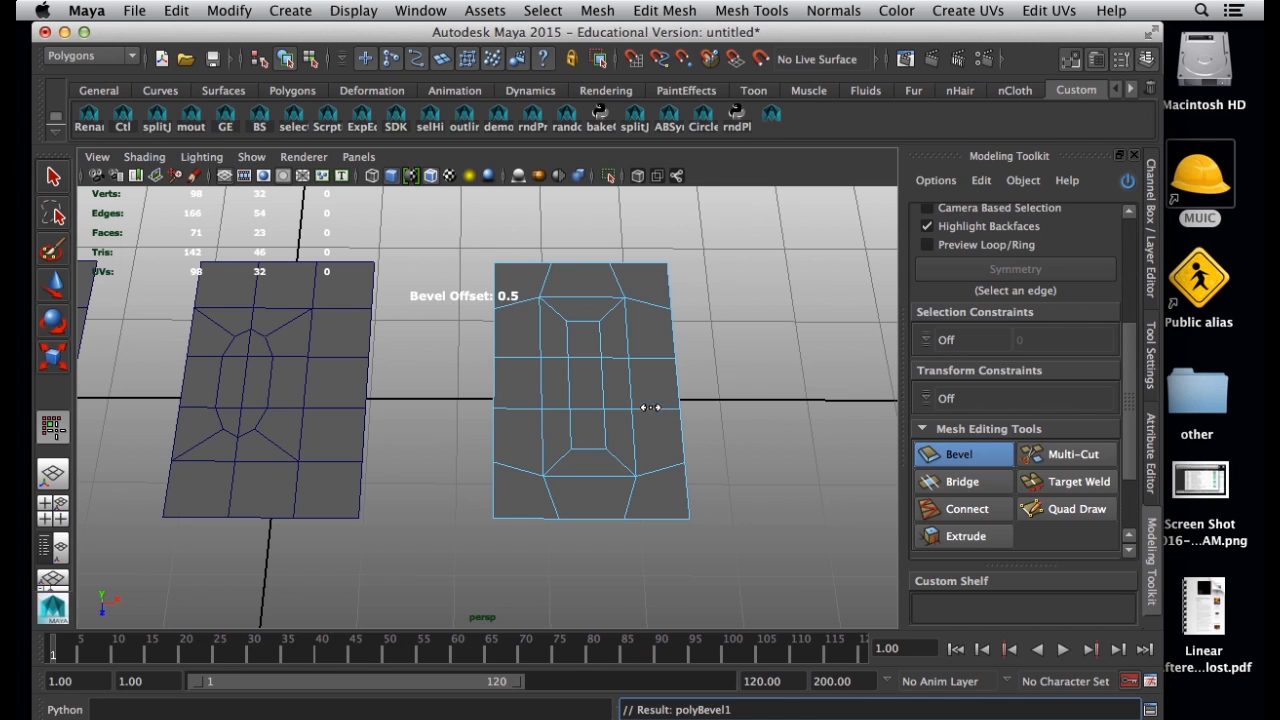
alt+drag(545, 353, 719, 498)
key(super+Tab)
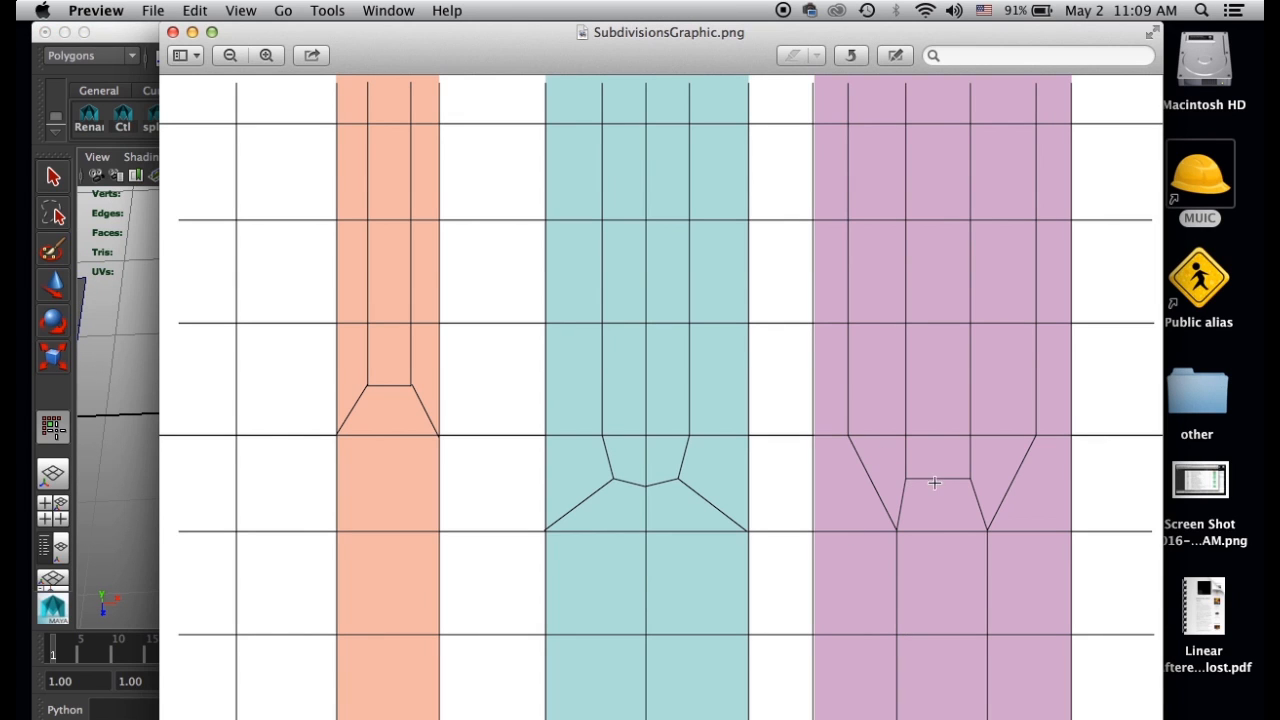
click(120, 44)
alt+drag(457, 329, 444, 363)
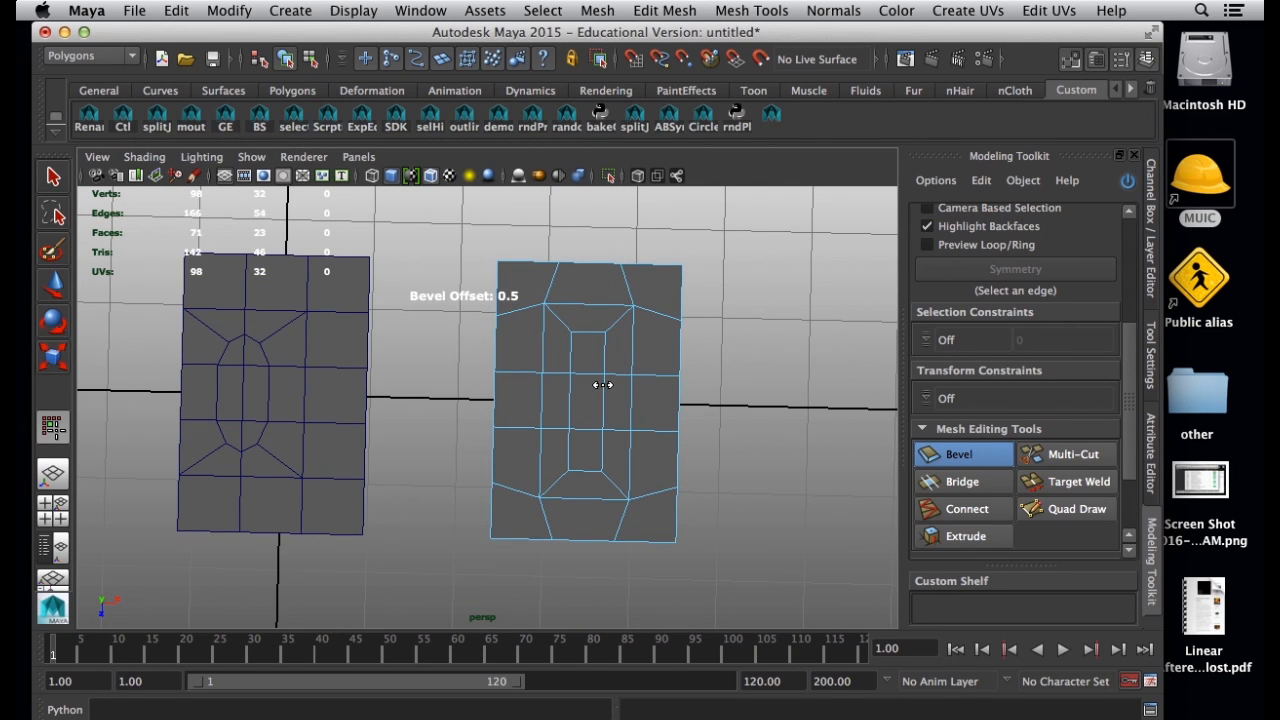
Return the right plane to object mode, preview it and the middle plane with smoothed display, and restore the unsmoothed display.
right_drag(590, 336, 670, 312)
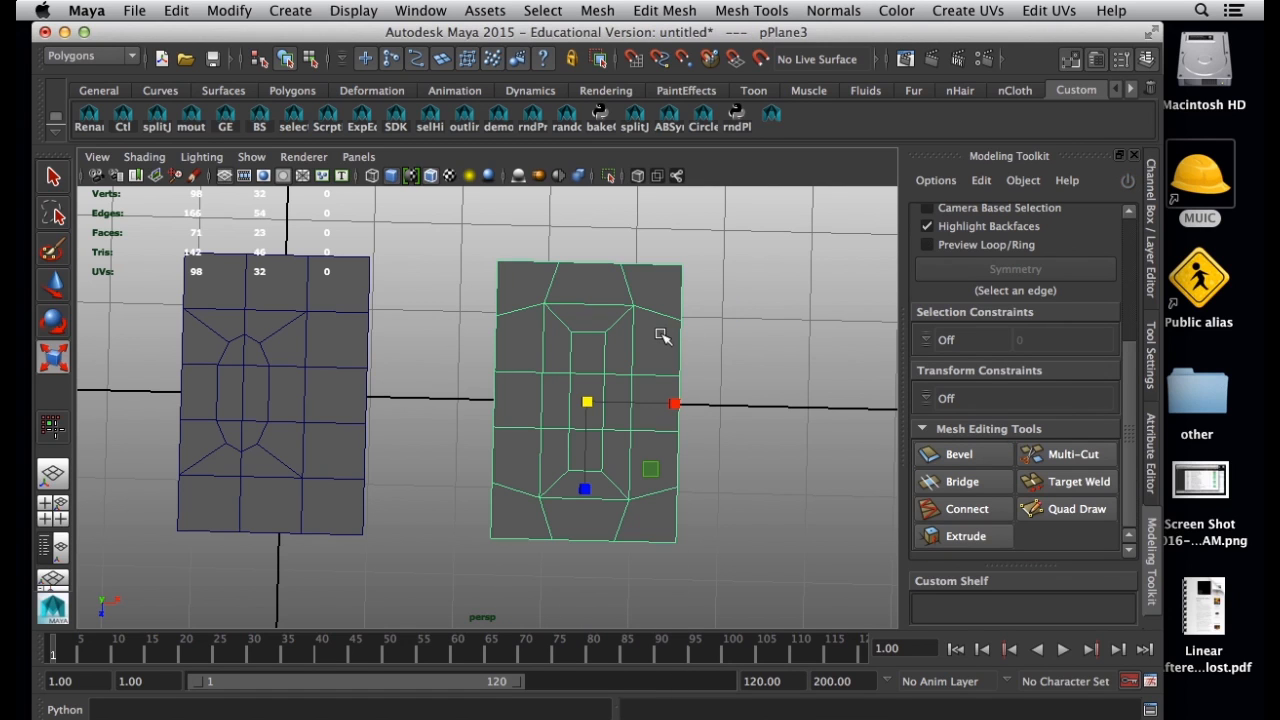
key(3)
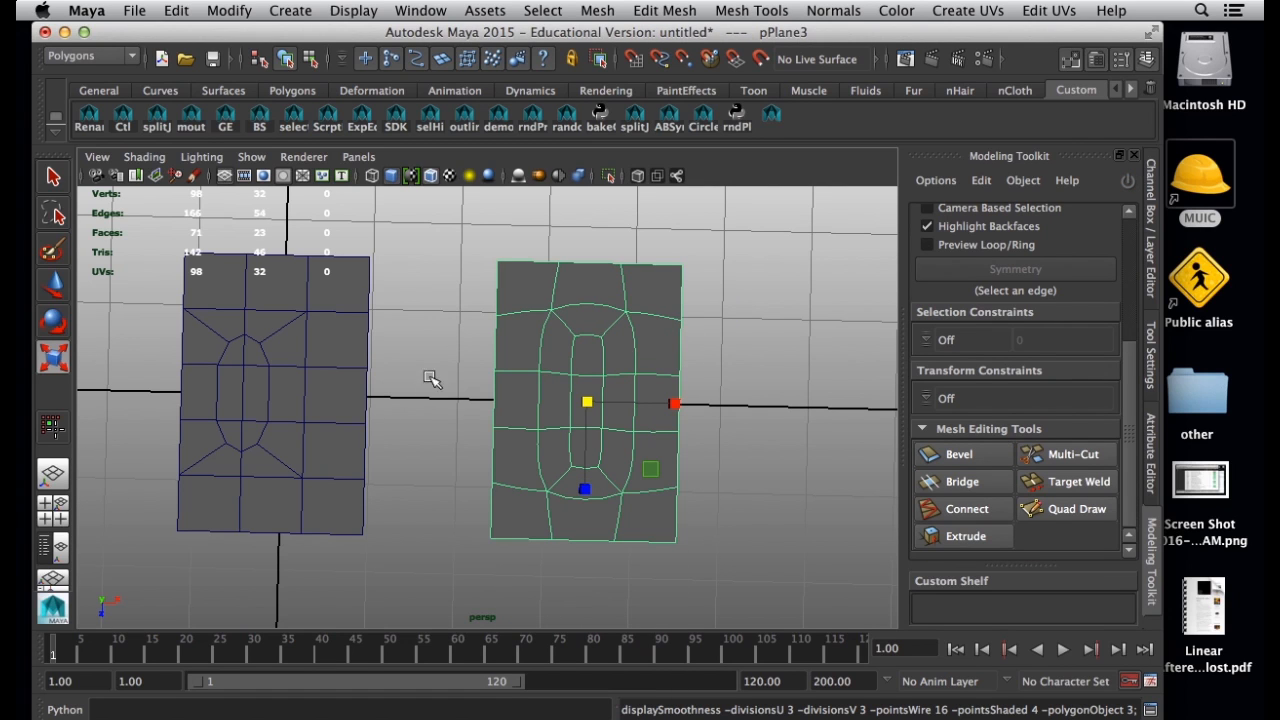
click(291, 392)
key(3)
key(1)
click(530, 382)
key(1)
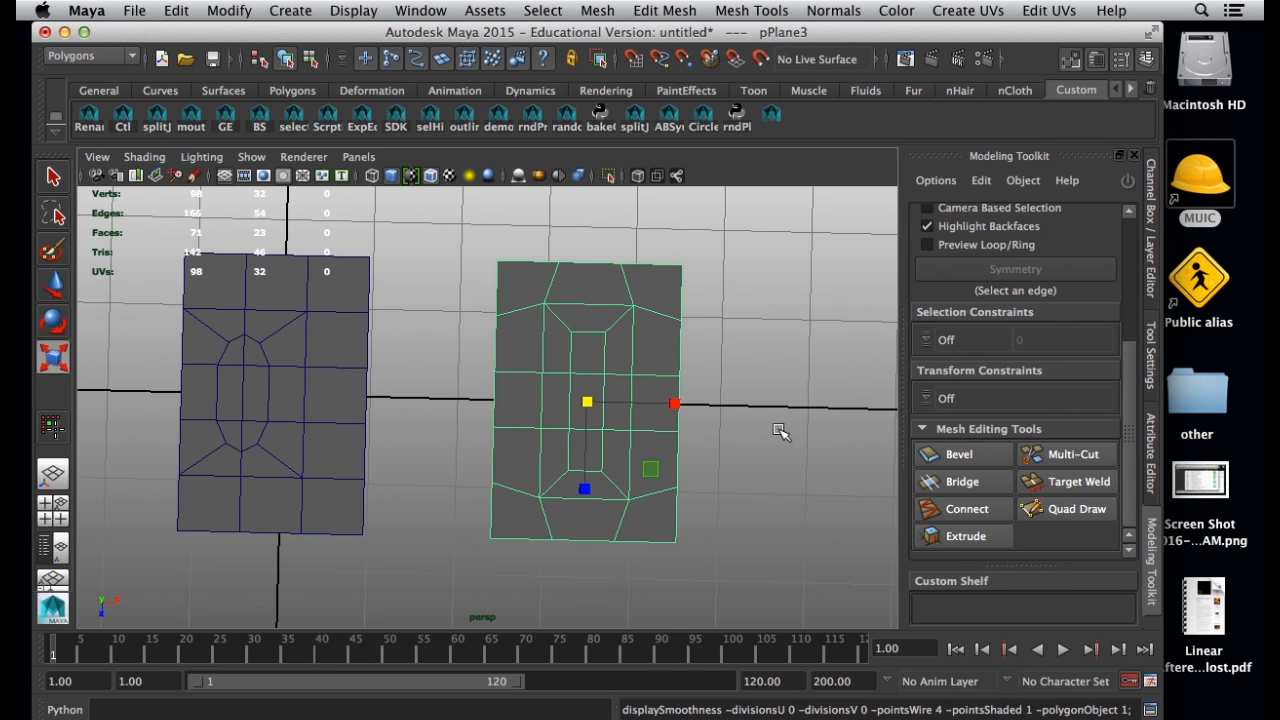
Review all three finished planes together and compare their patterns with the reference graphic, starting from the left plane.
alt+right_drag(780, 431, 534, 420)
alt+drag(534, 420, 525, 380)
alt+drag(480, 434, 508, 403)
click(431, 486)
alt+drag(431, 486, 486, 511)
alt+right_drag(486, 511, 529, 524)
alt+drag(529, 524, 533, 522)
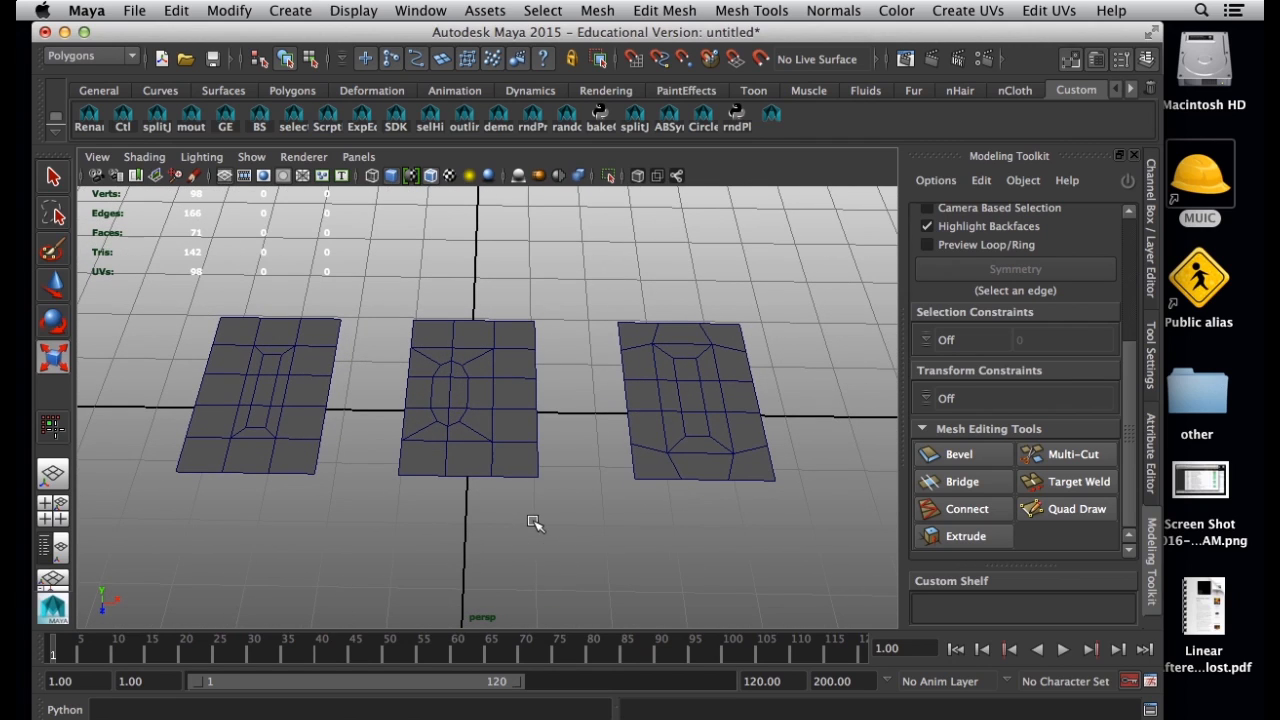
click(277, 406)
alt+drag(377, 490, 354, 514)
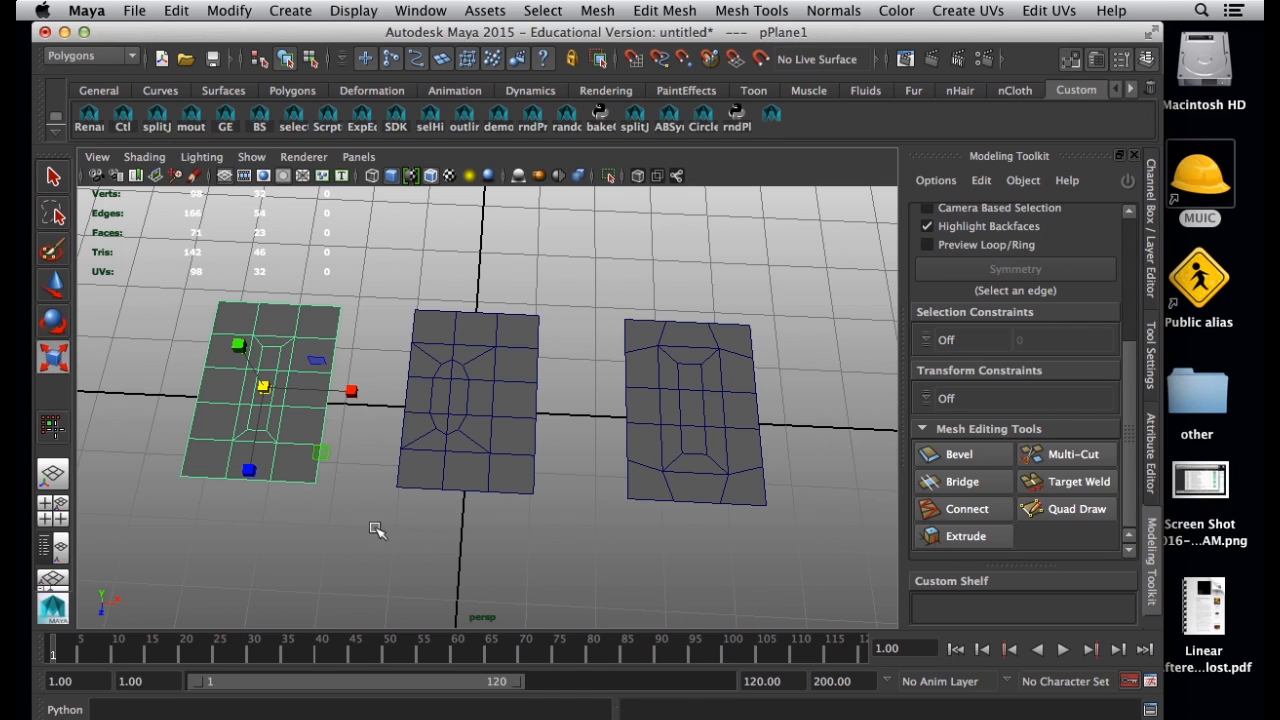
key(super+Tab)
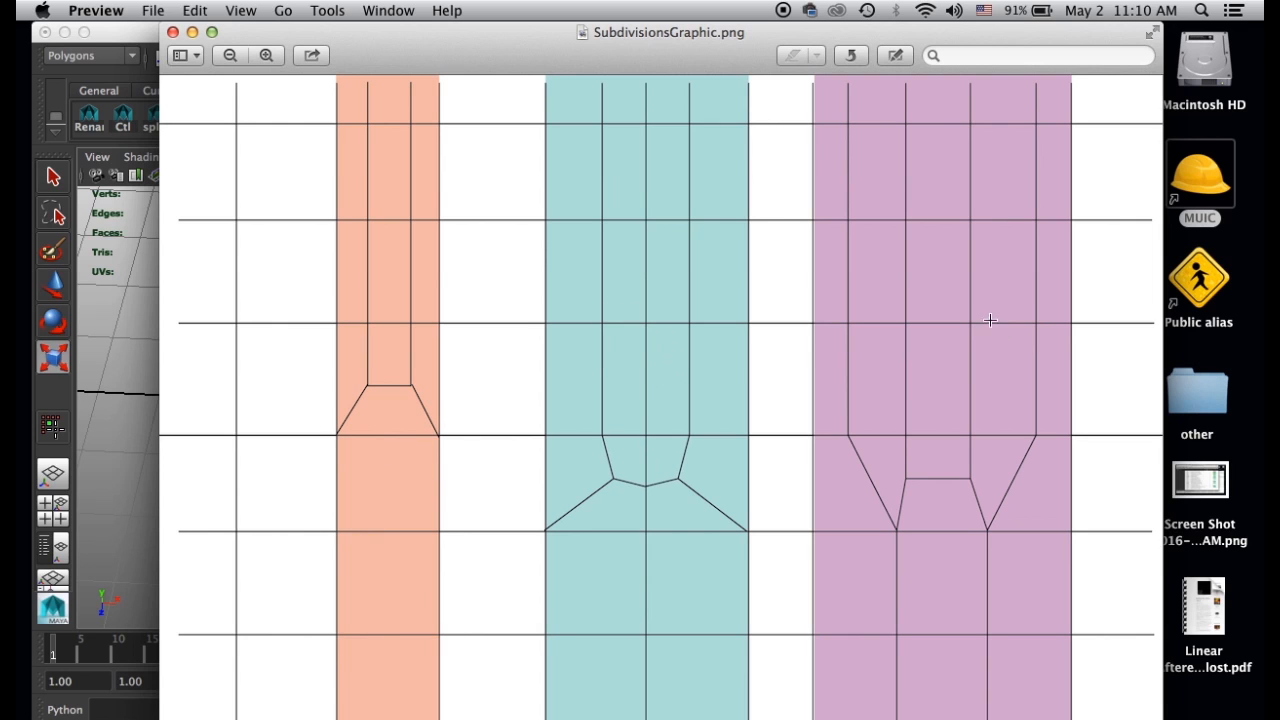
click(138, 44)
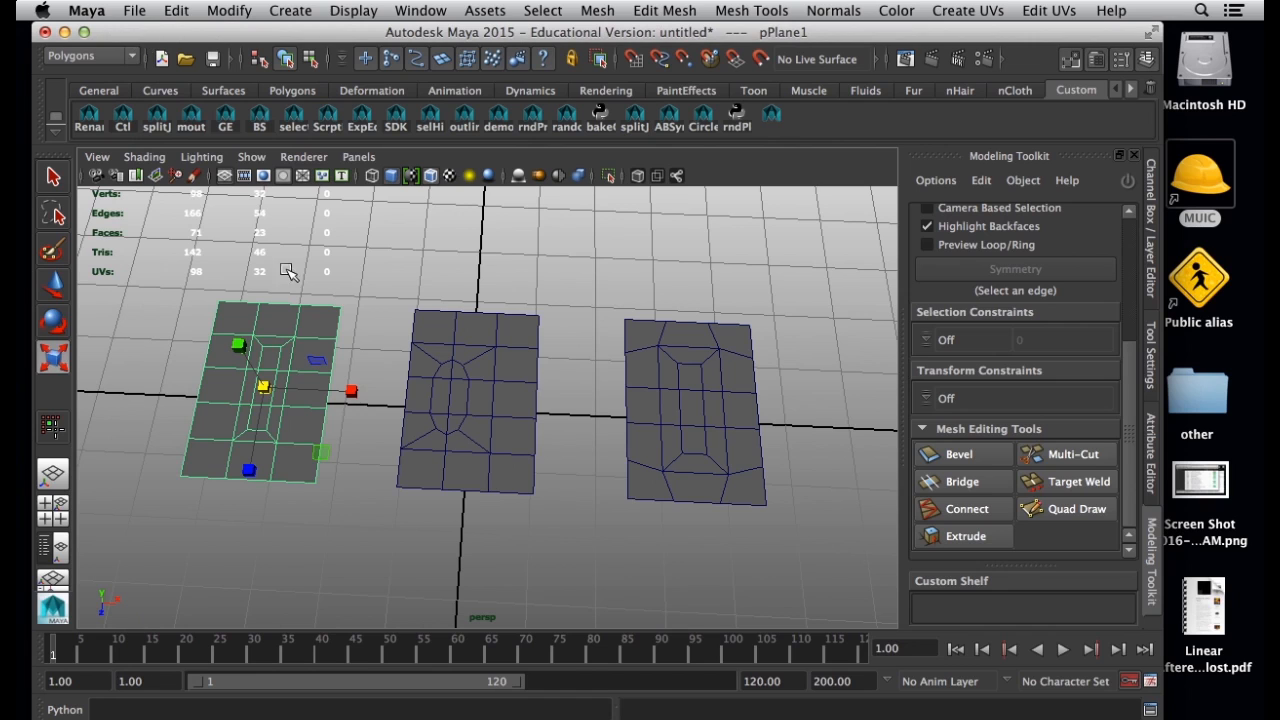
alt+drag(277, 385, 286, 357)
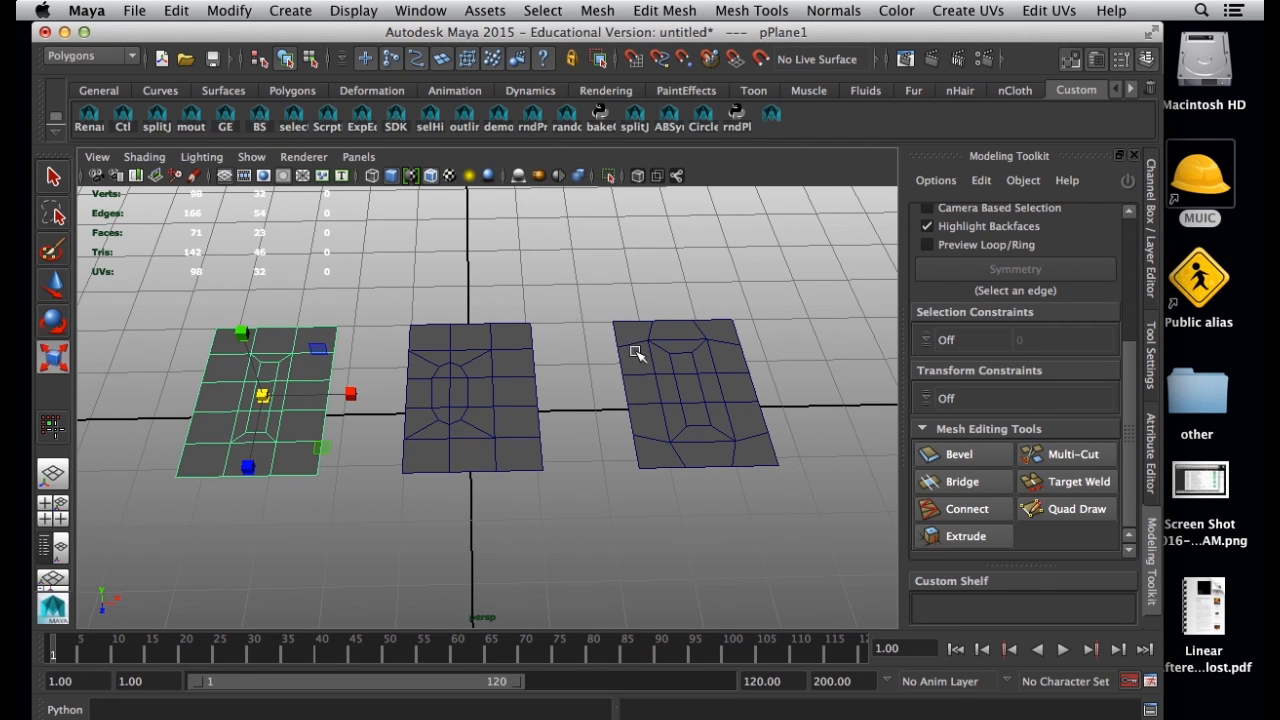
Move the left plane's pivot to its front-right corner vertex.
key(s)
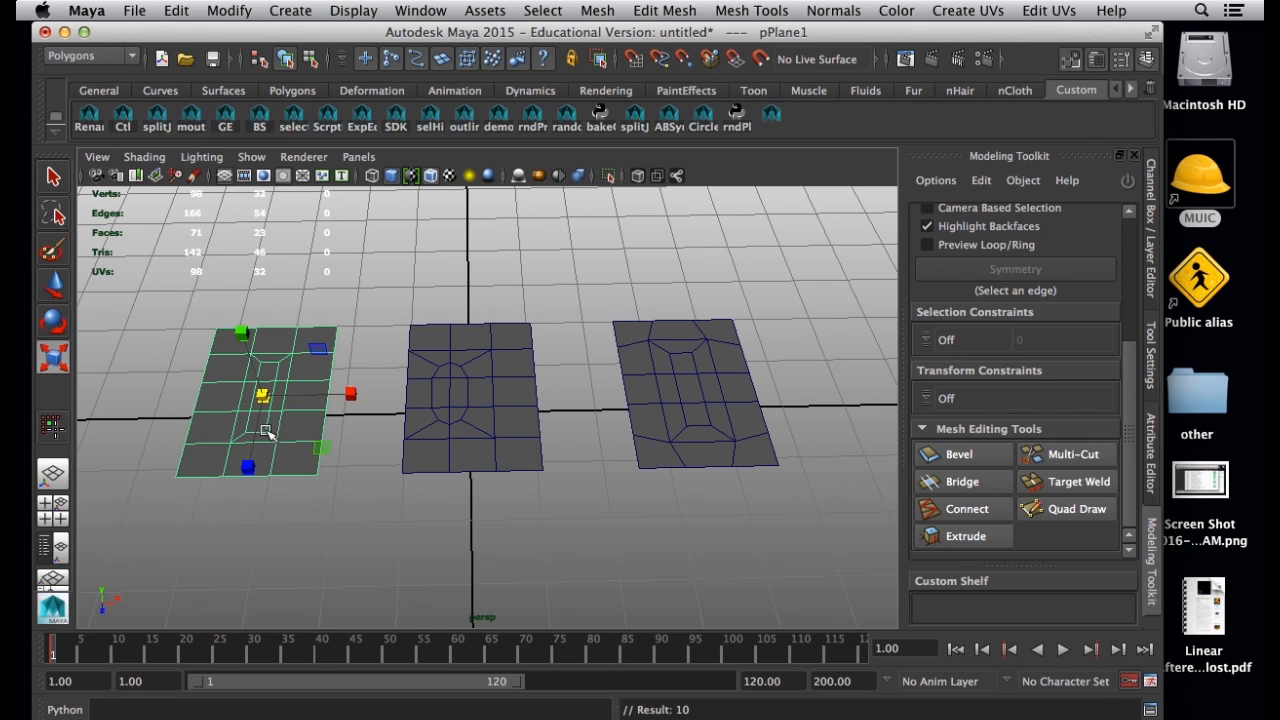
click(337, 268)
click(280, 402)
key(w)
key(d)
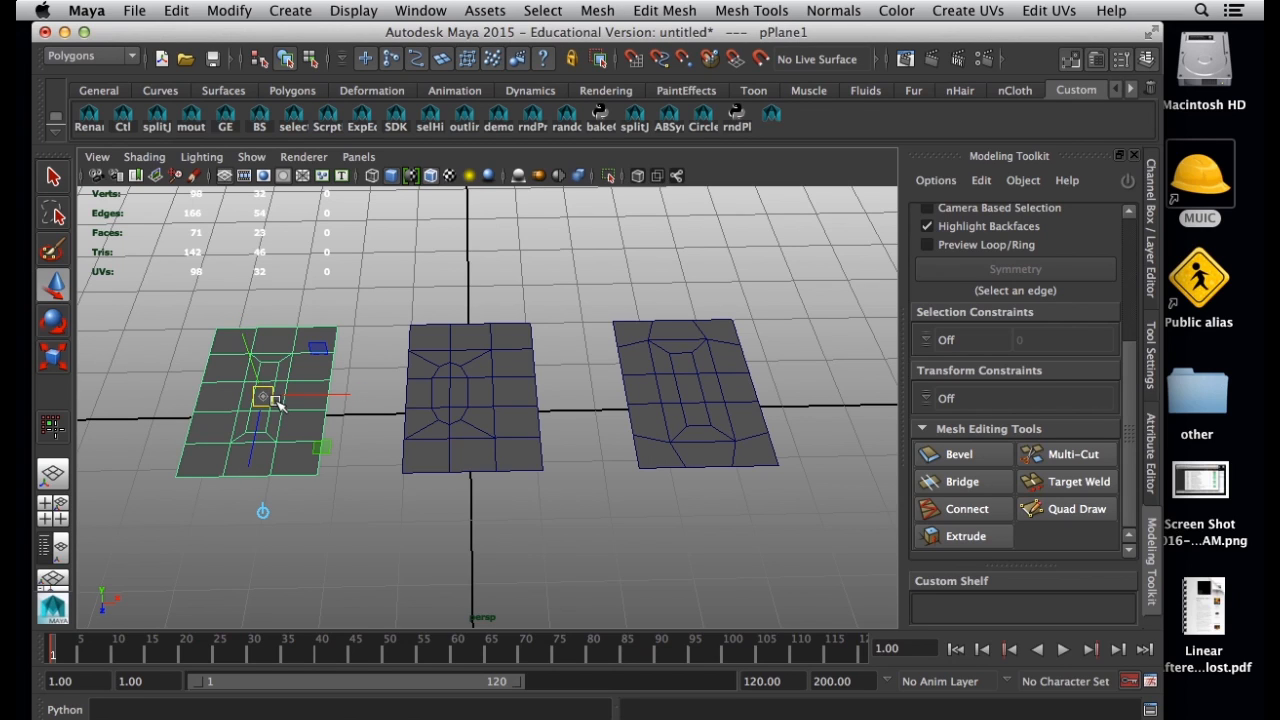
drag(264, 402, 336, 503)
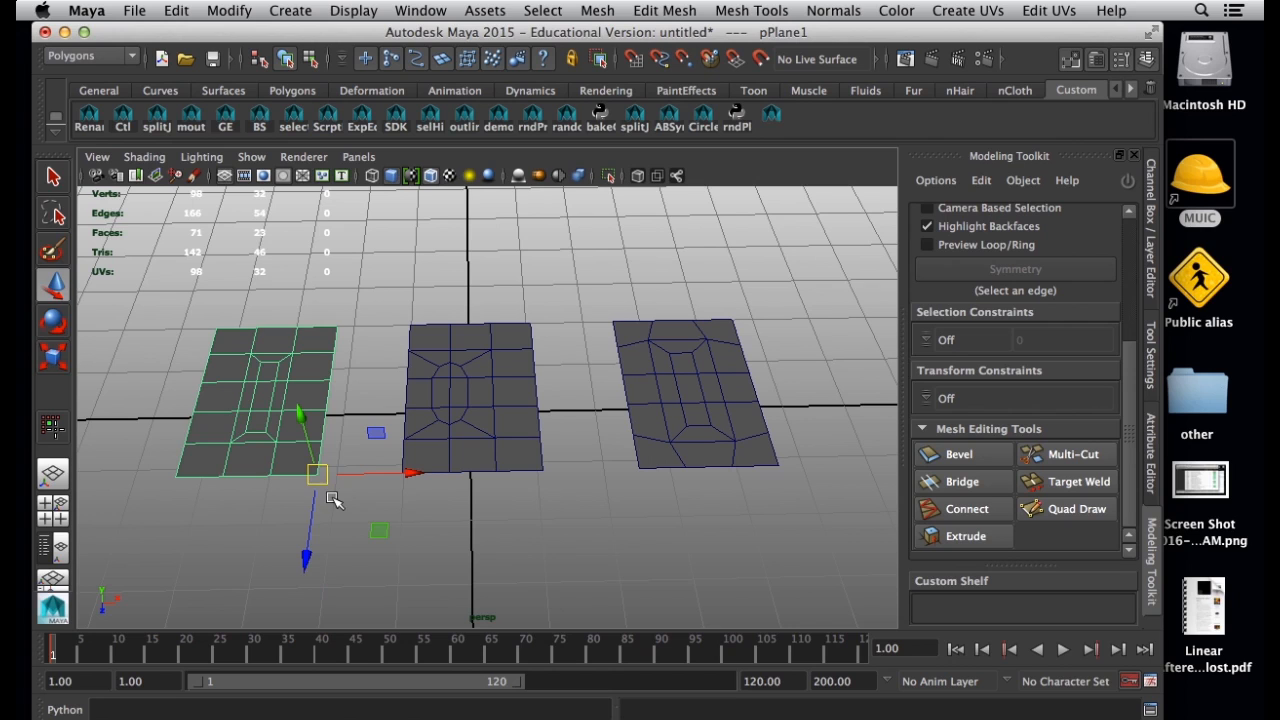
key(e)
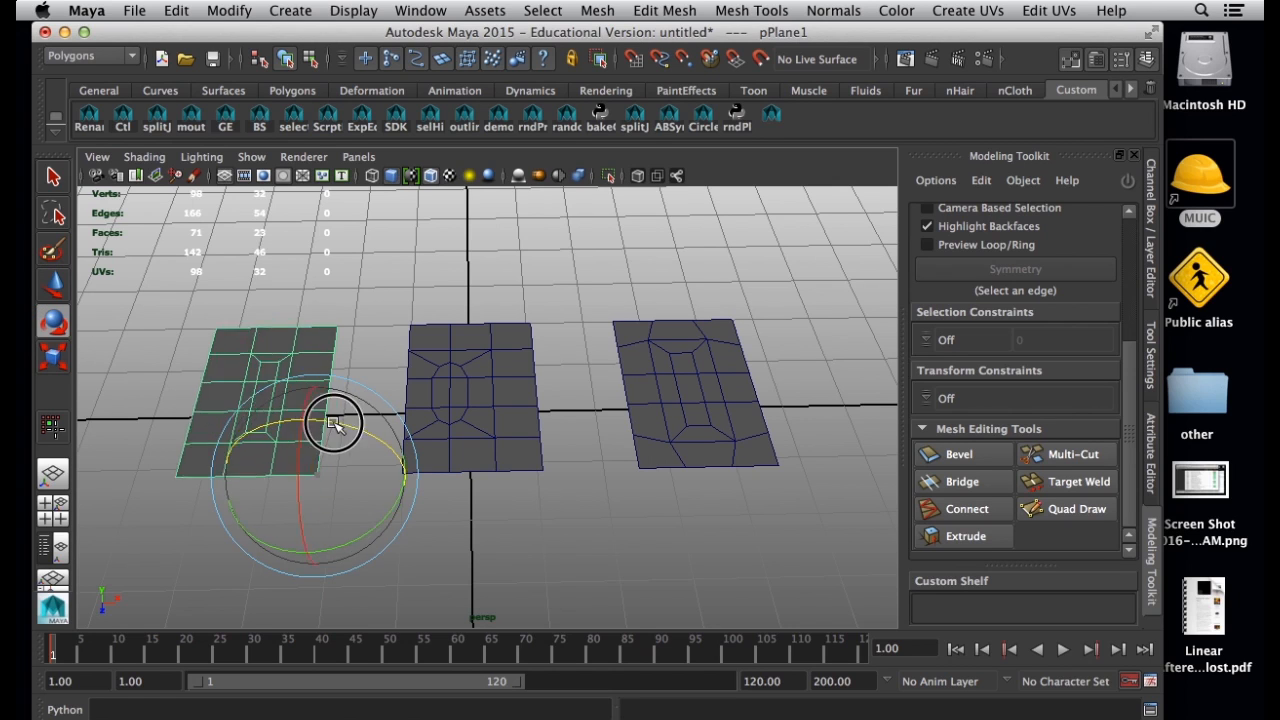
Snap the middle plane's pivot to its front-right corner vertex and the right plane's pivot to its front-left corner vertex.
click(488, 402)
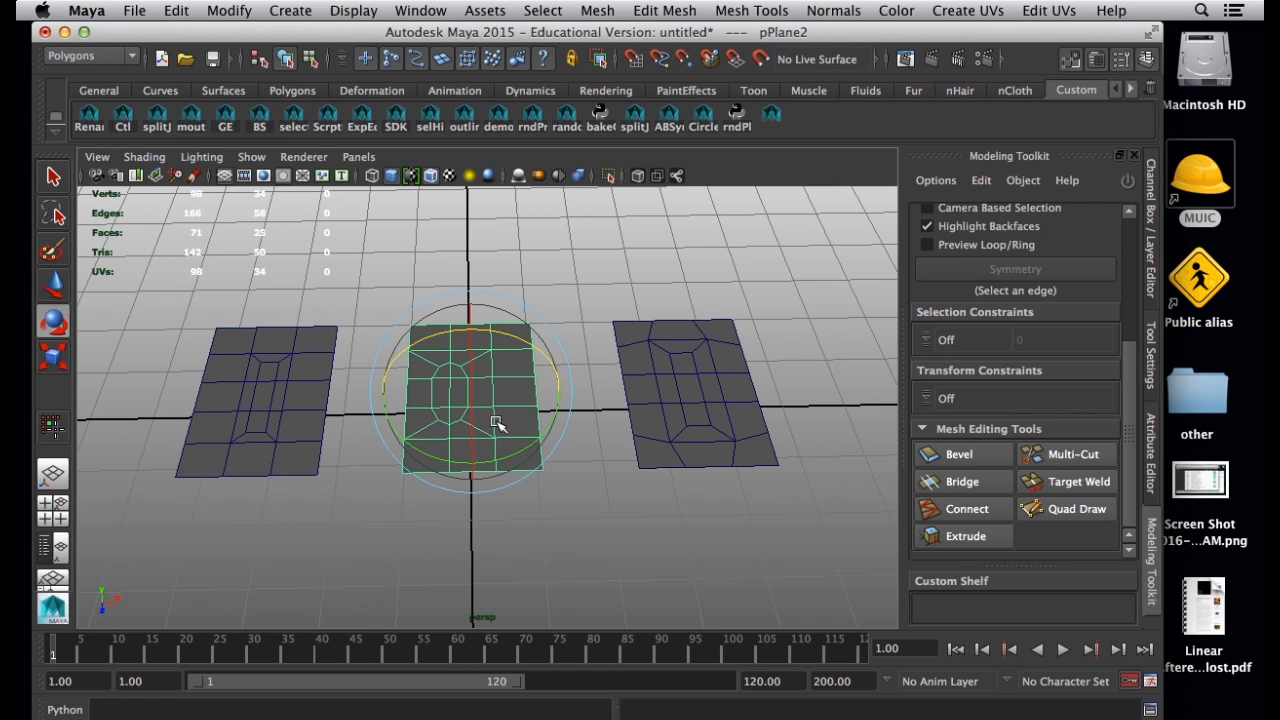
key(d)
key(v)
drag(474, 395, 567, 460)
click(678, 430)
key(d)
key(v)
drag(688, 389, 640, 465)
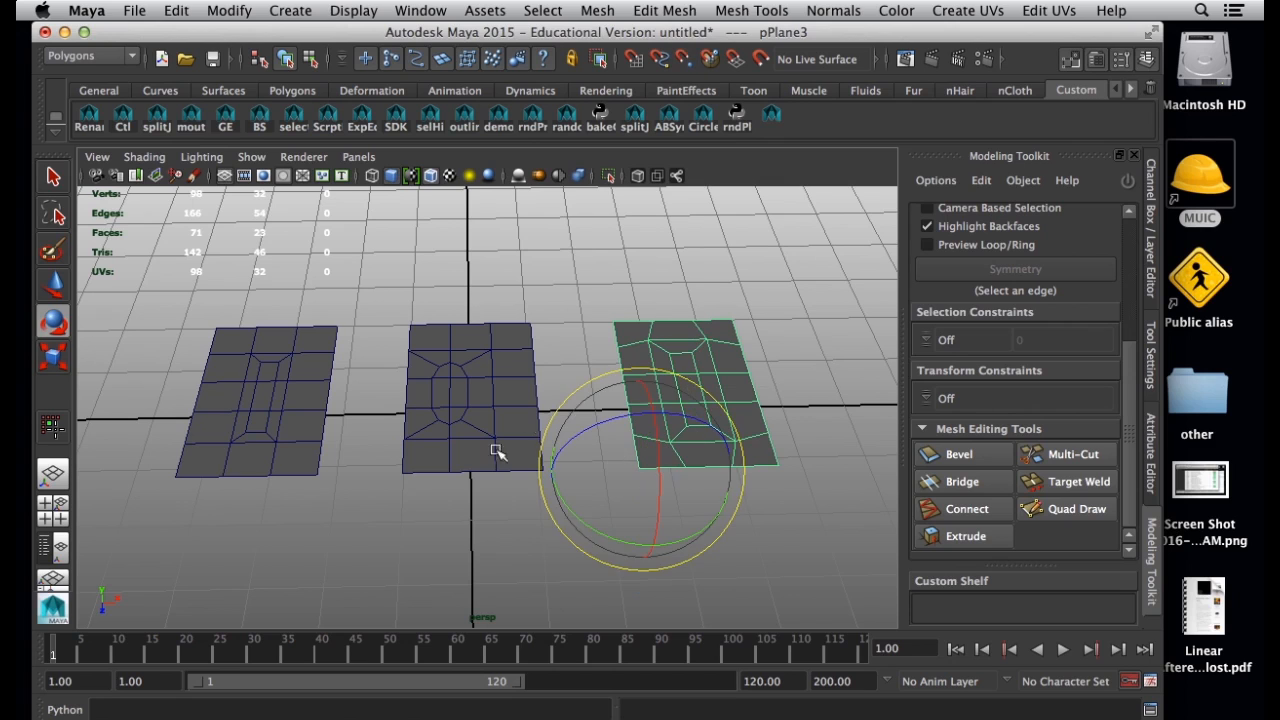
Move the left and right planes with vertex snapping so their corners meet the middle plane's front corners, joining them edge to edge.
click(285, 445)
key(w)
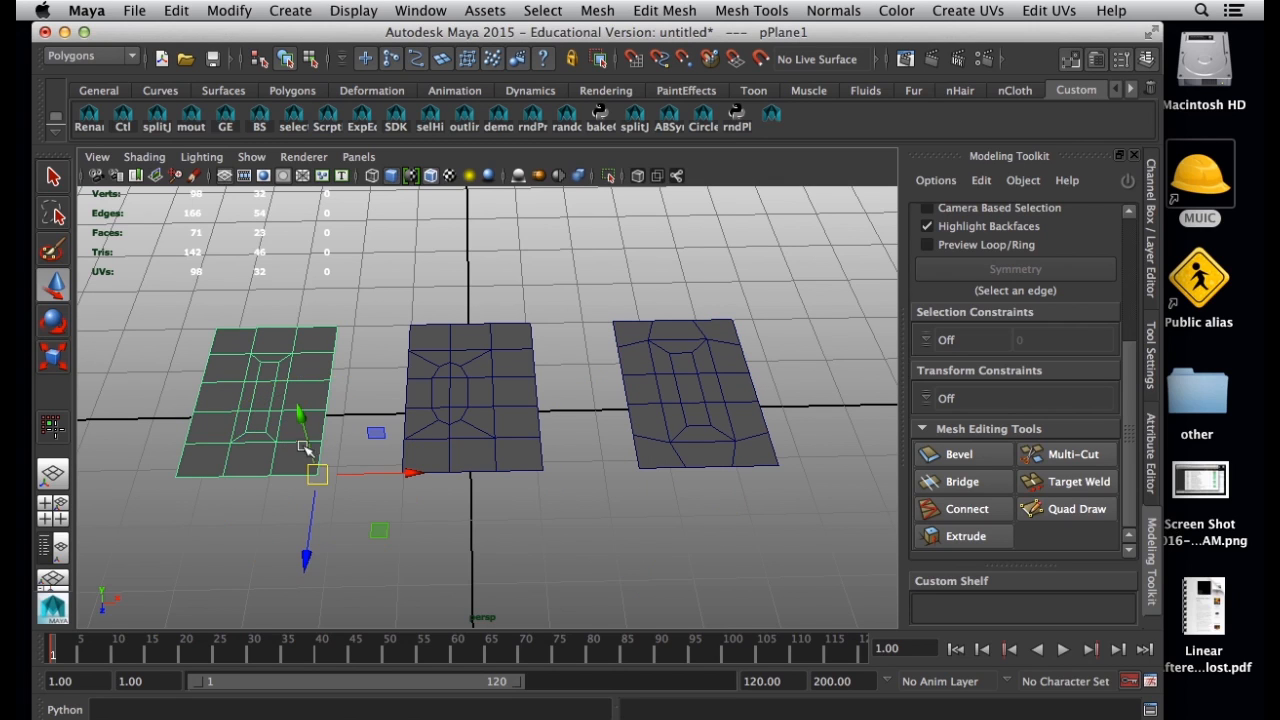
key(v)
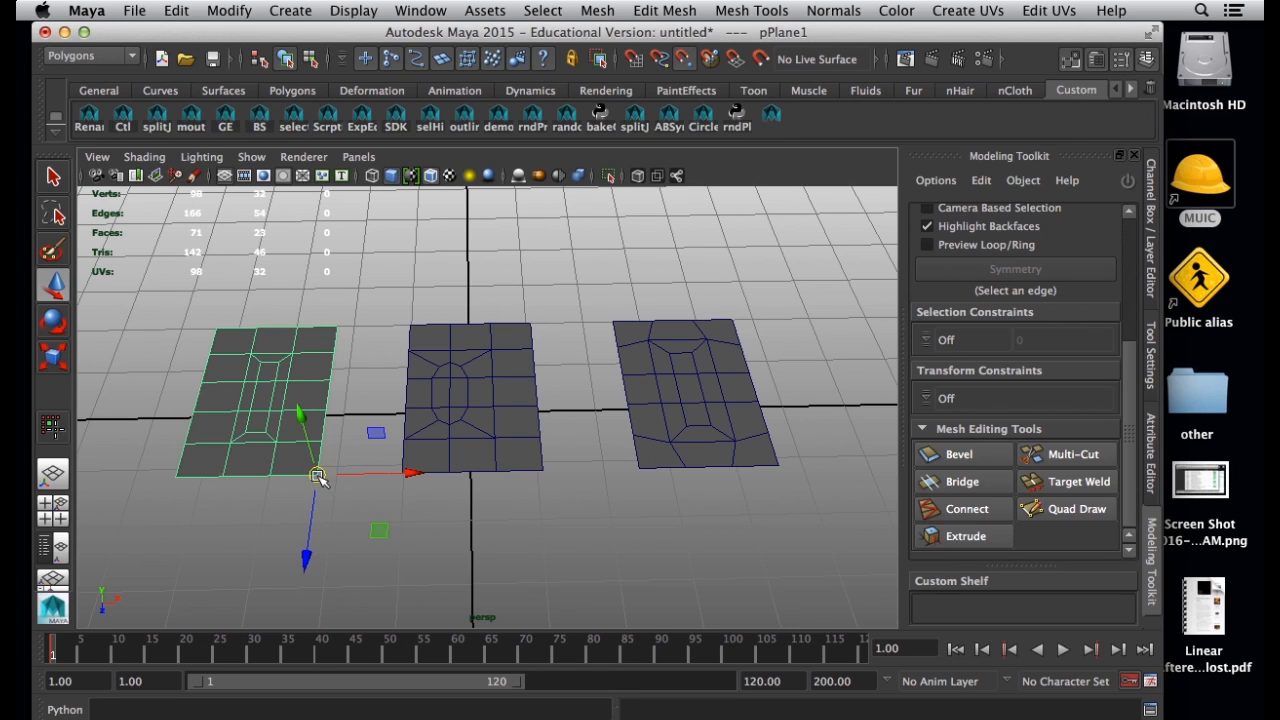
drag(317, 476, 423, 478)
click(700, 434)
drag(648, 466, 580, 472)
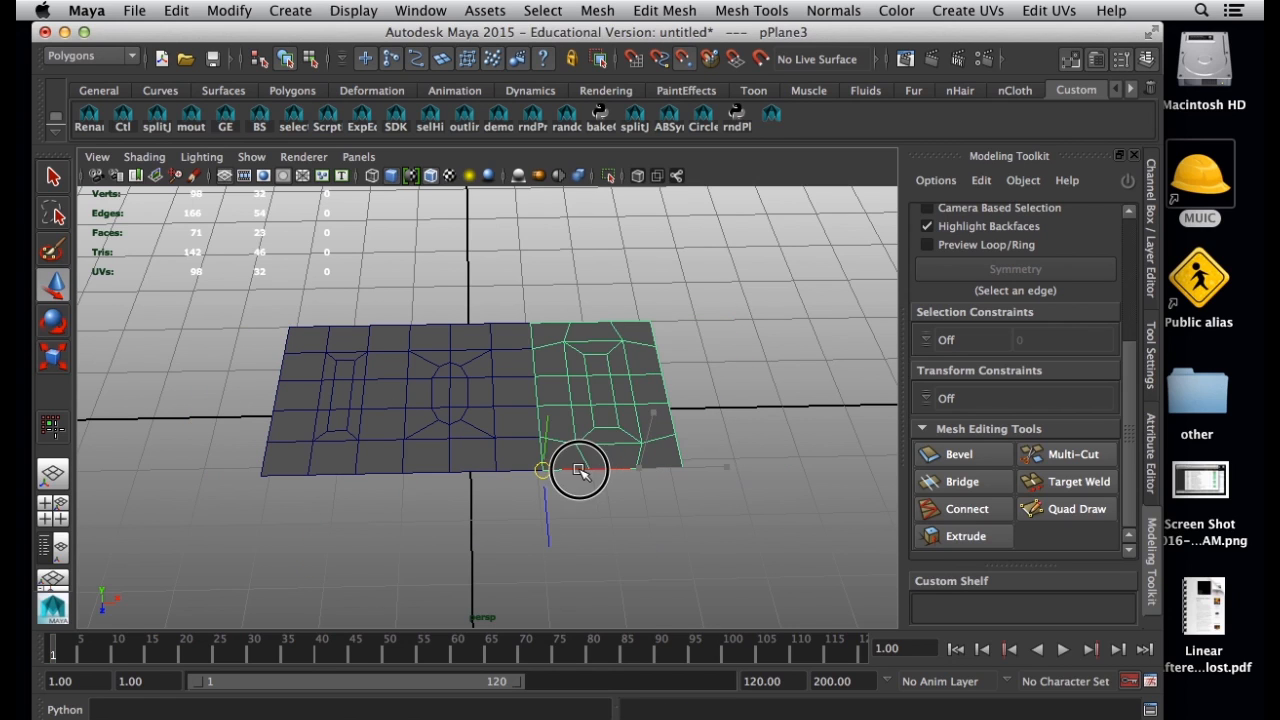
Clear the selection and examine how the three adjoining planes line up along their shared borders.
click(349, 434)
click(500, 421)
click(586, 381)
click(415, 428)
click(377, 418)
click(623, 384)
click(448, 536)
click(298, 415)
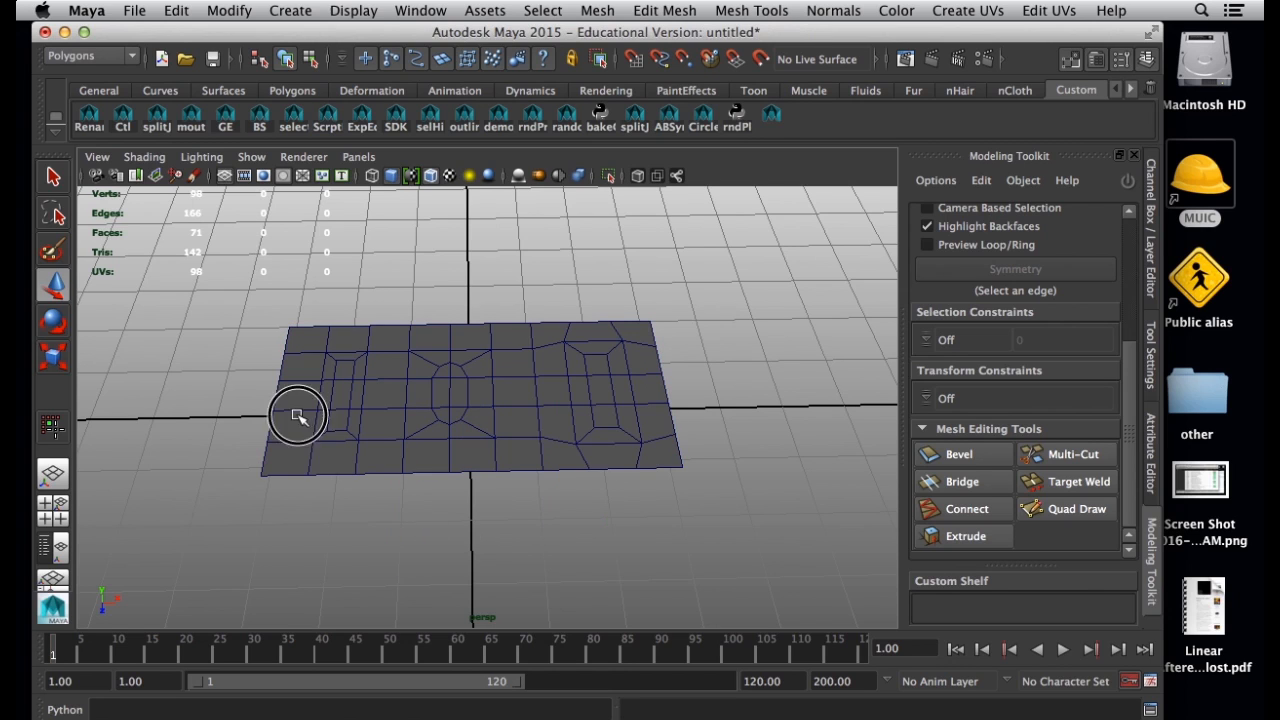
Select the middle, left and right planes one at a time to check that each is still a separate object.
drag(298, 415, 822, 540)
click(811, 546)
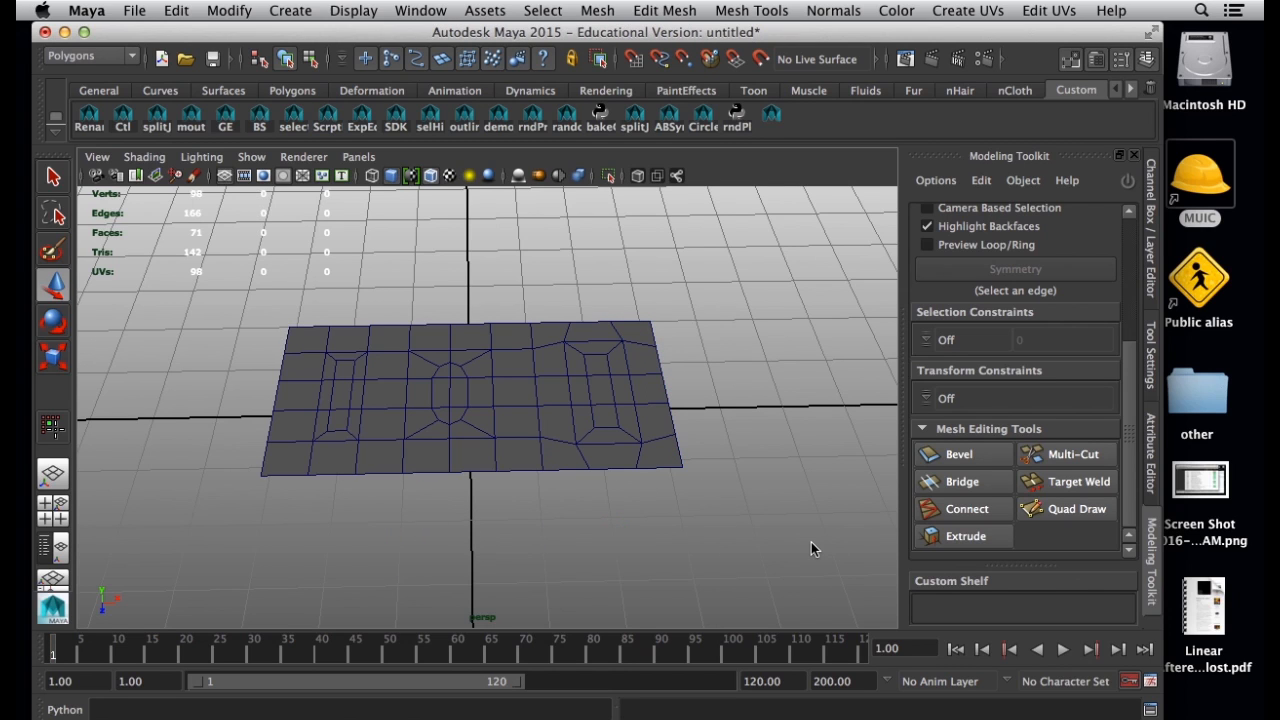
click(780, 538)
click(416, 452)
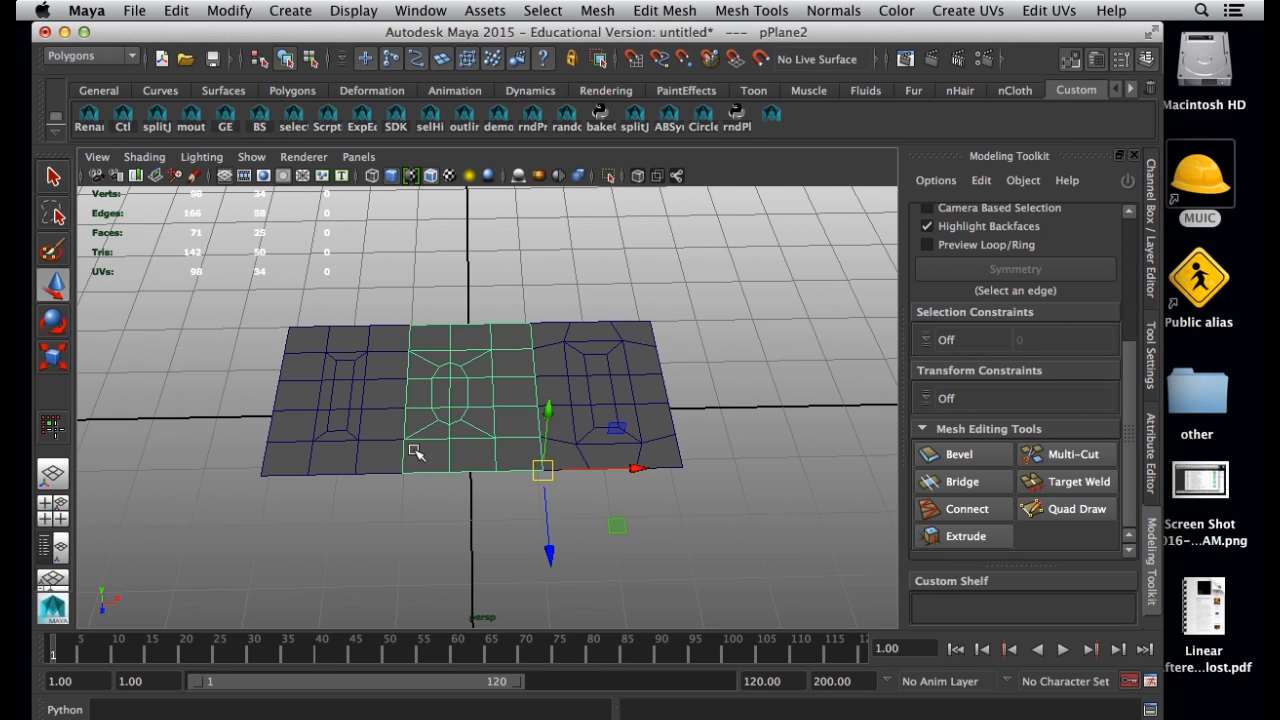
click(344, 448)
alt+drag(394, 480, 300, 376)
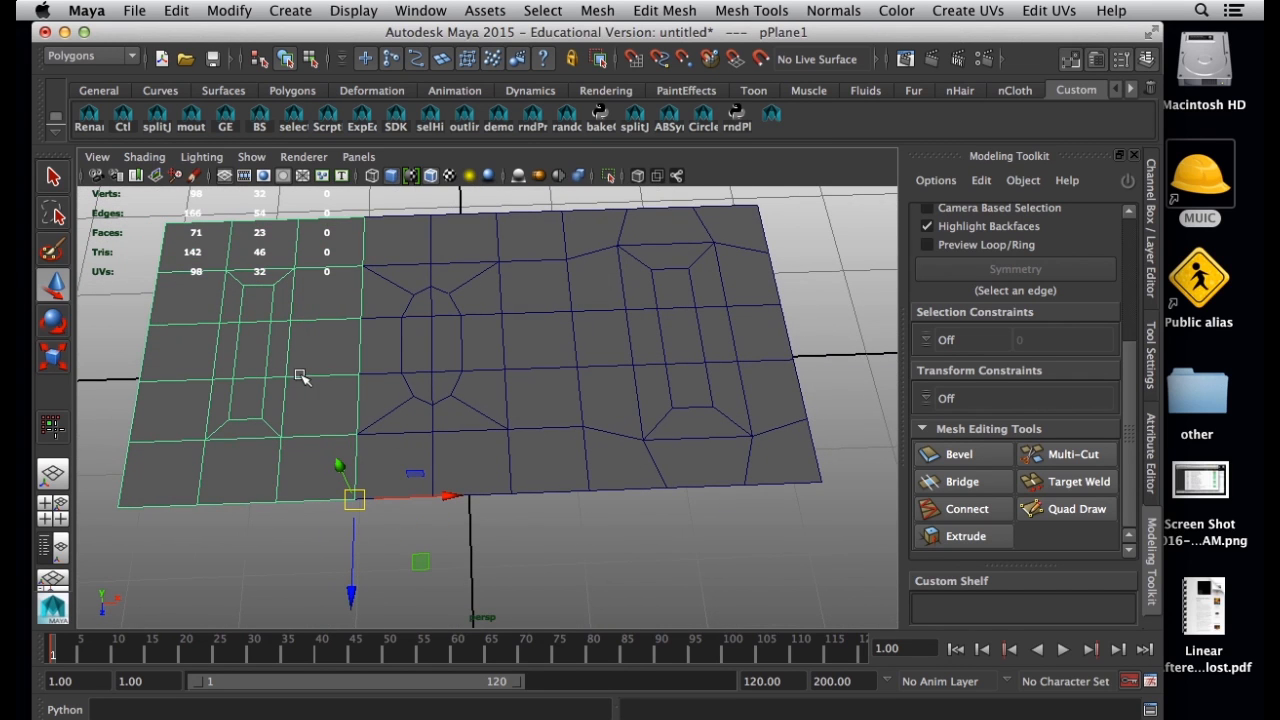
click(443, 409)
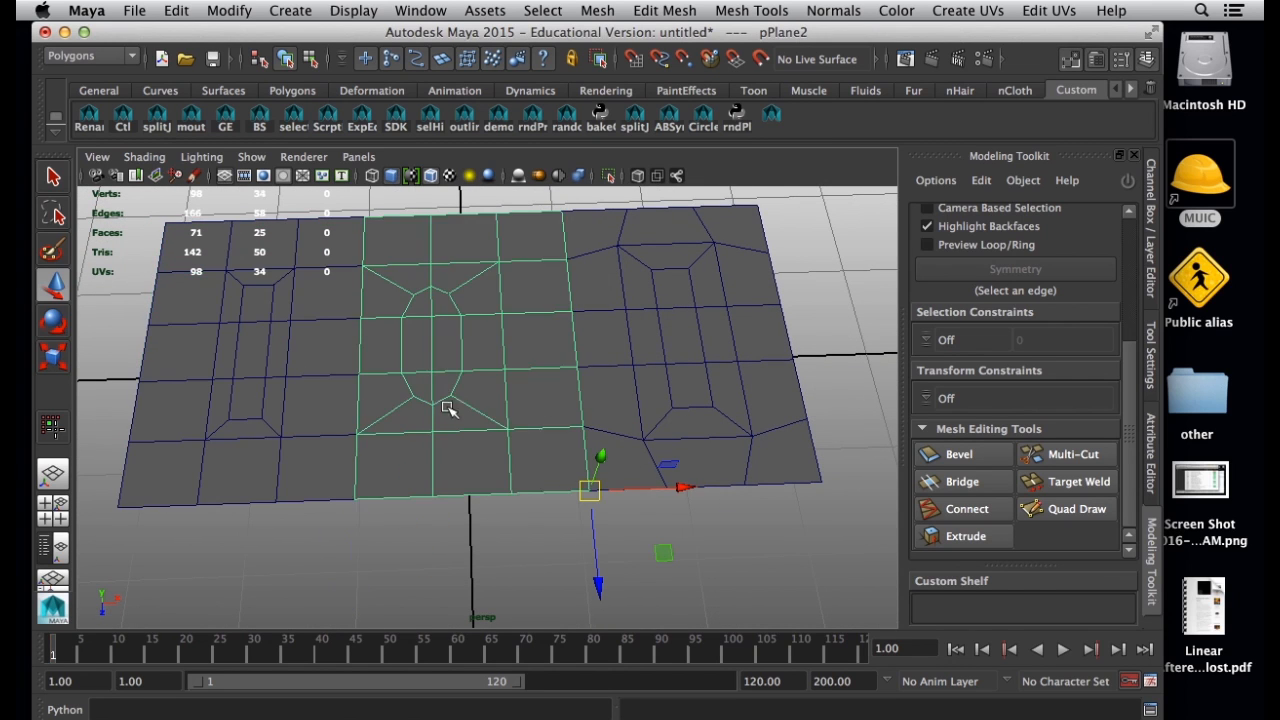
click(648, 402)
Open the Outliner and go through its three plane entries individually, ending with a cleared selection.
click(418, 10)
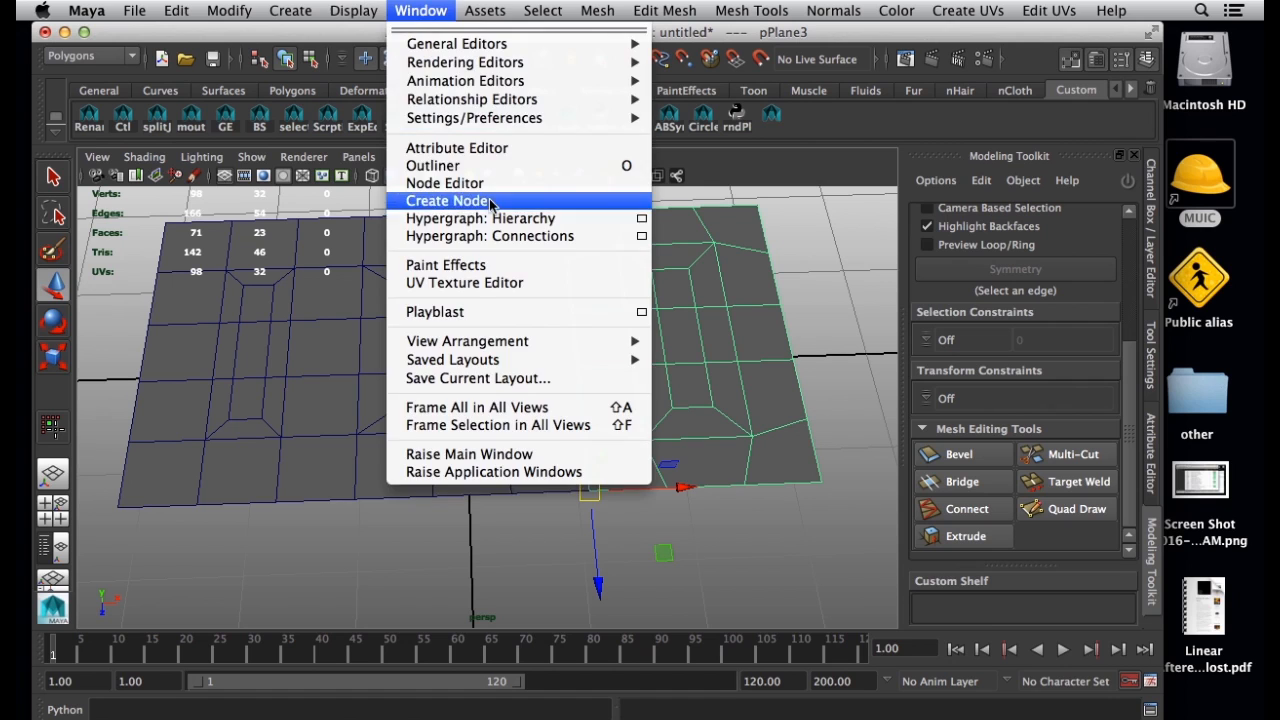
click(443, 166)
click(945, 201)
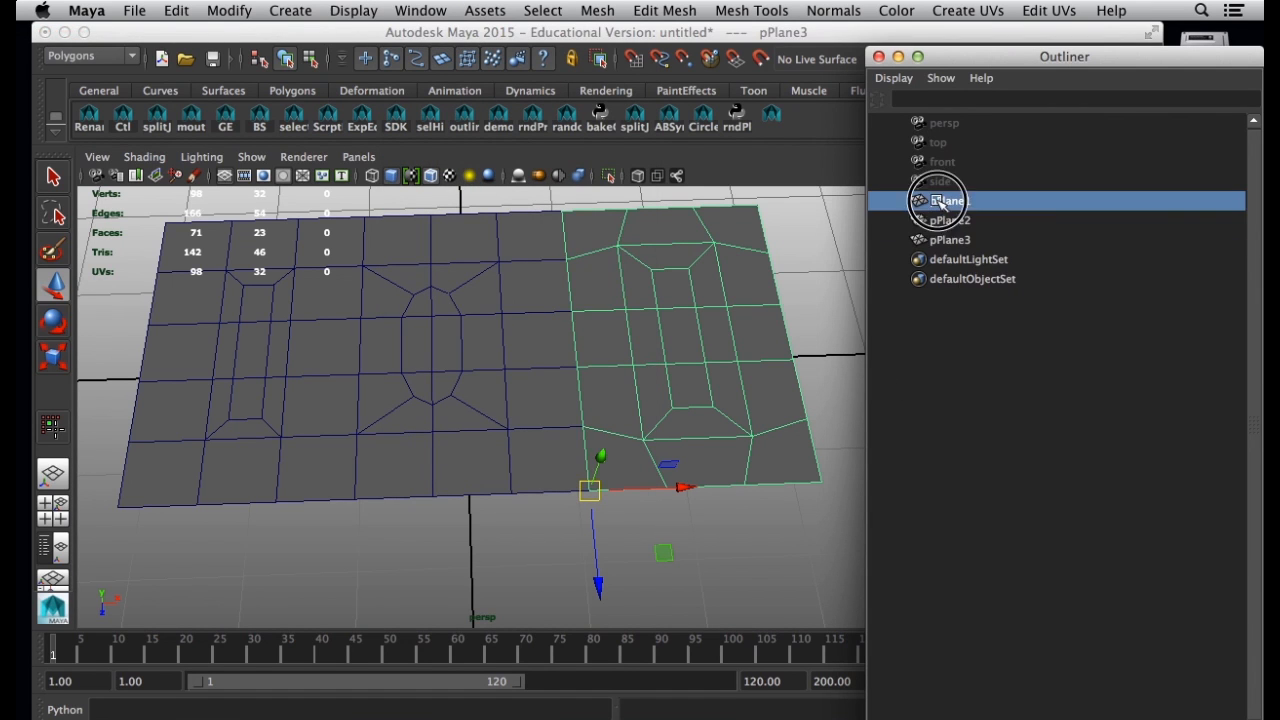
click(948, 220)
click(948, 240)
click(731, 572)
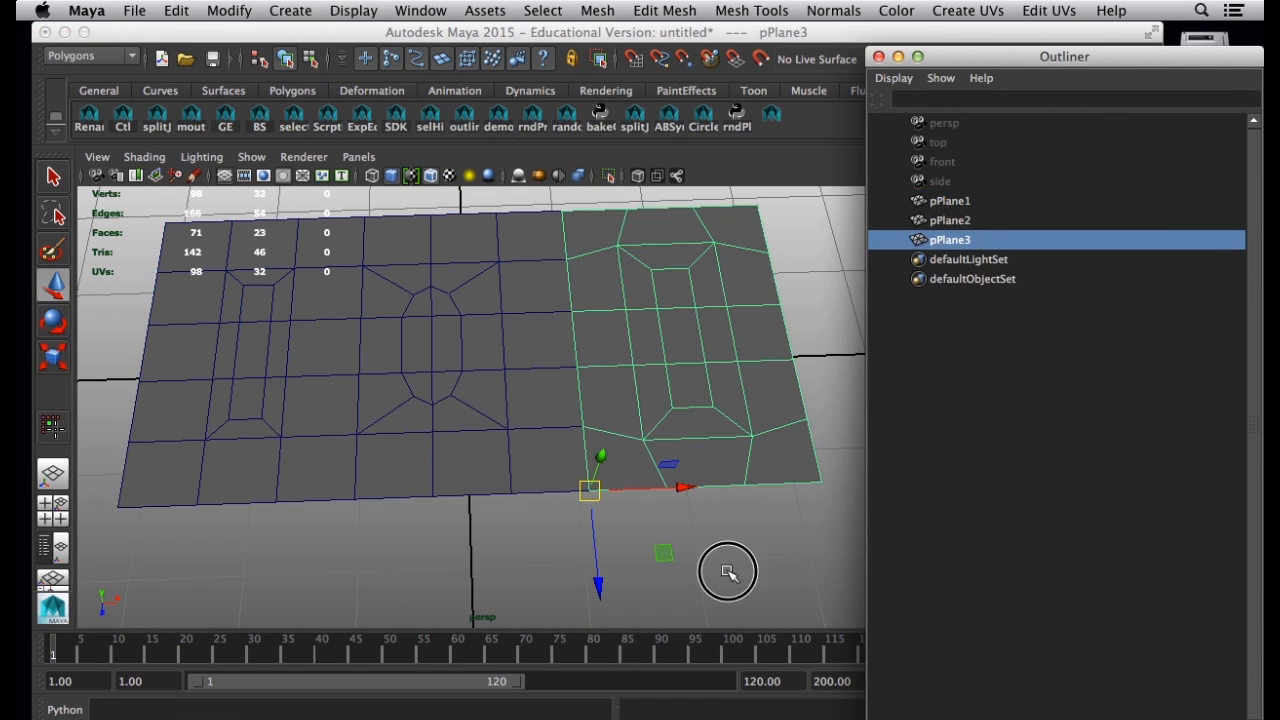
Select the left, middle and right planes together and combine them into one mesh.
alt+right_drag(651, 566, 514, 520)
alt+drag(514, 520, 499, 478)
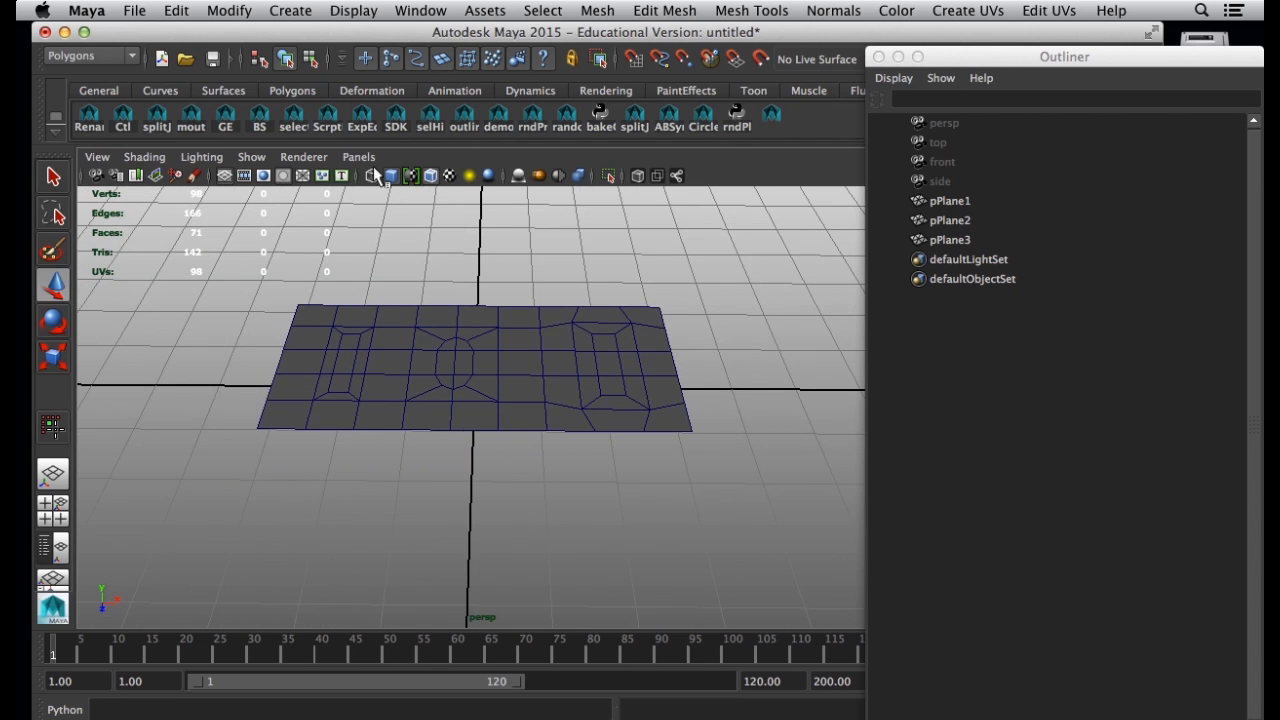
alt+middle_drag(405, 290, 397, 377)
alt+drag(398, 386, 391, 443)
click(362, 427)
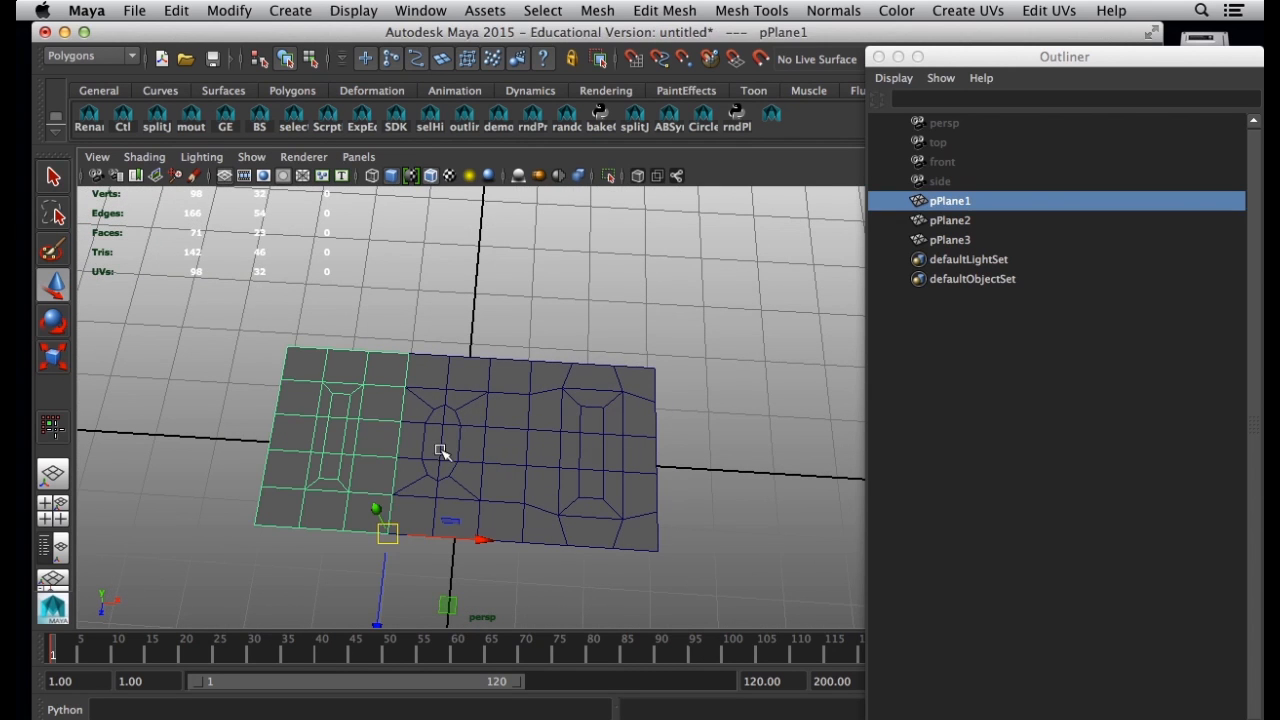
shift+click(476, 454)
shift+click(566, 452)
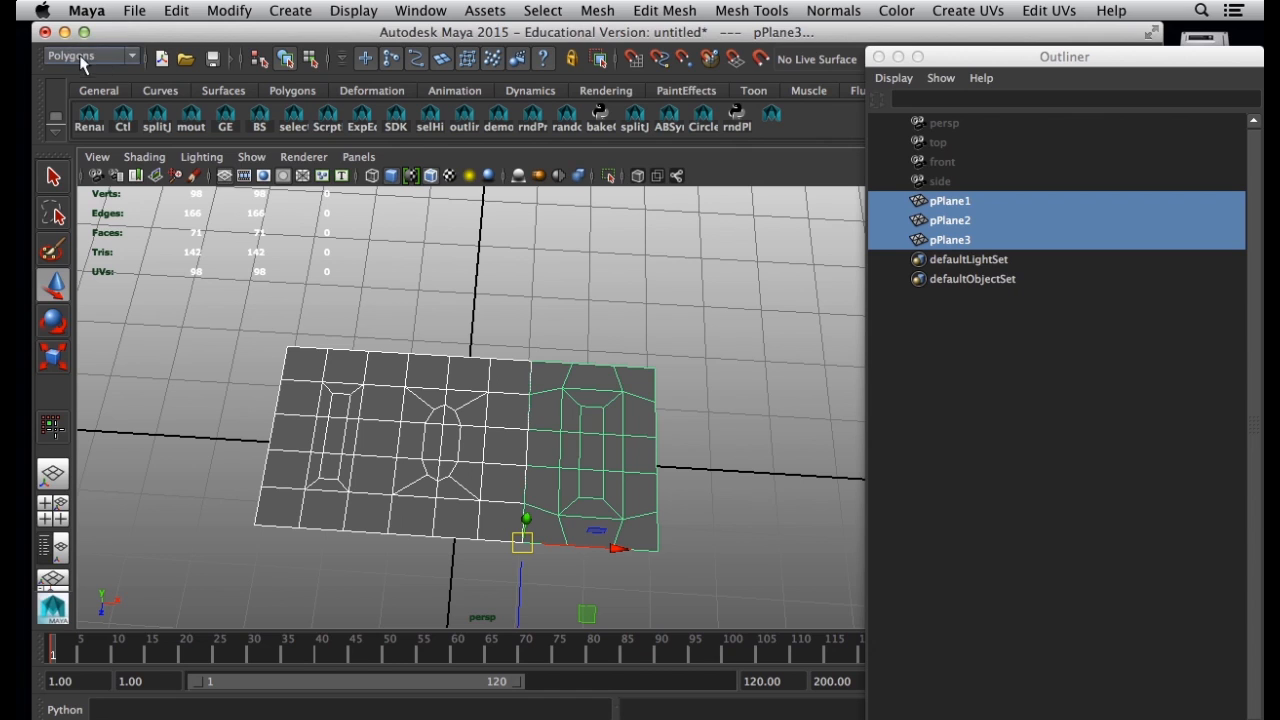
click(597, 11)
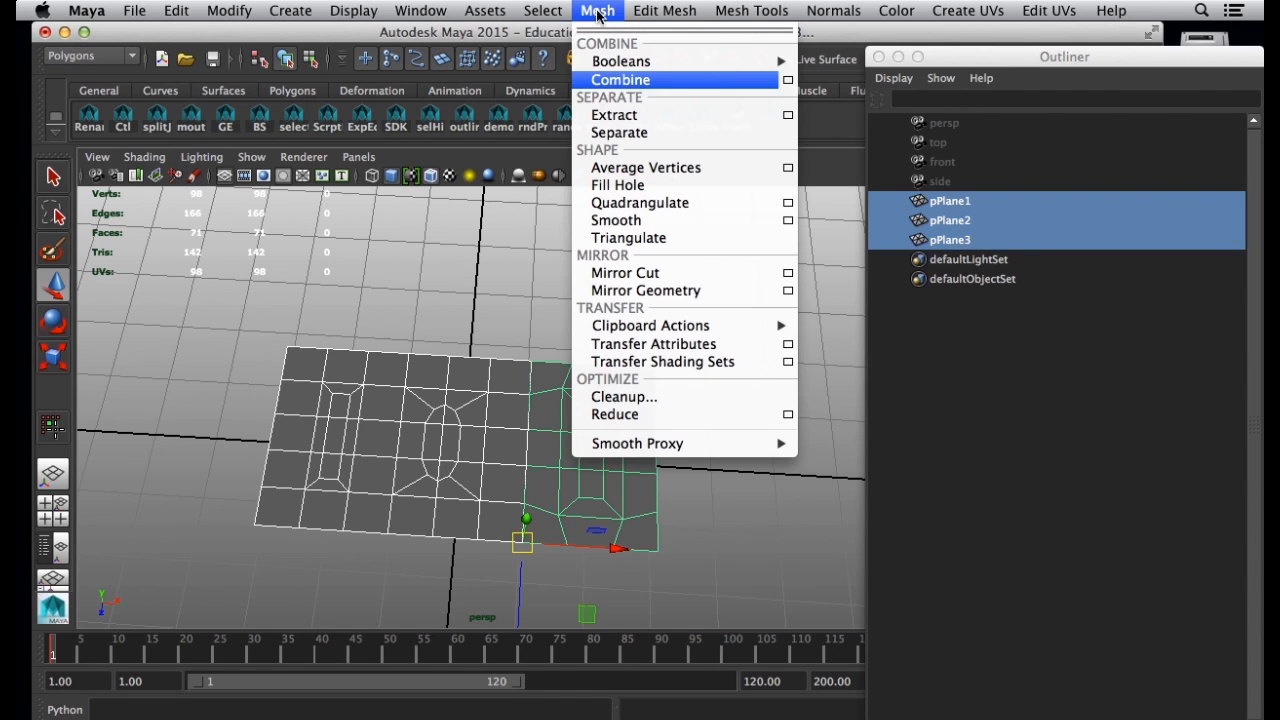
click(637, 82)
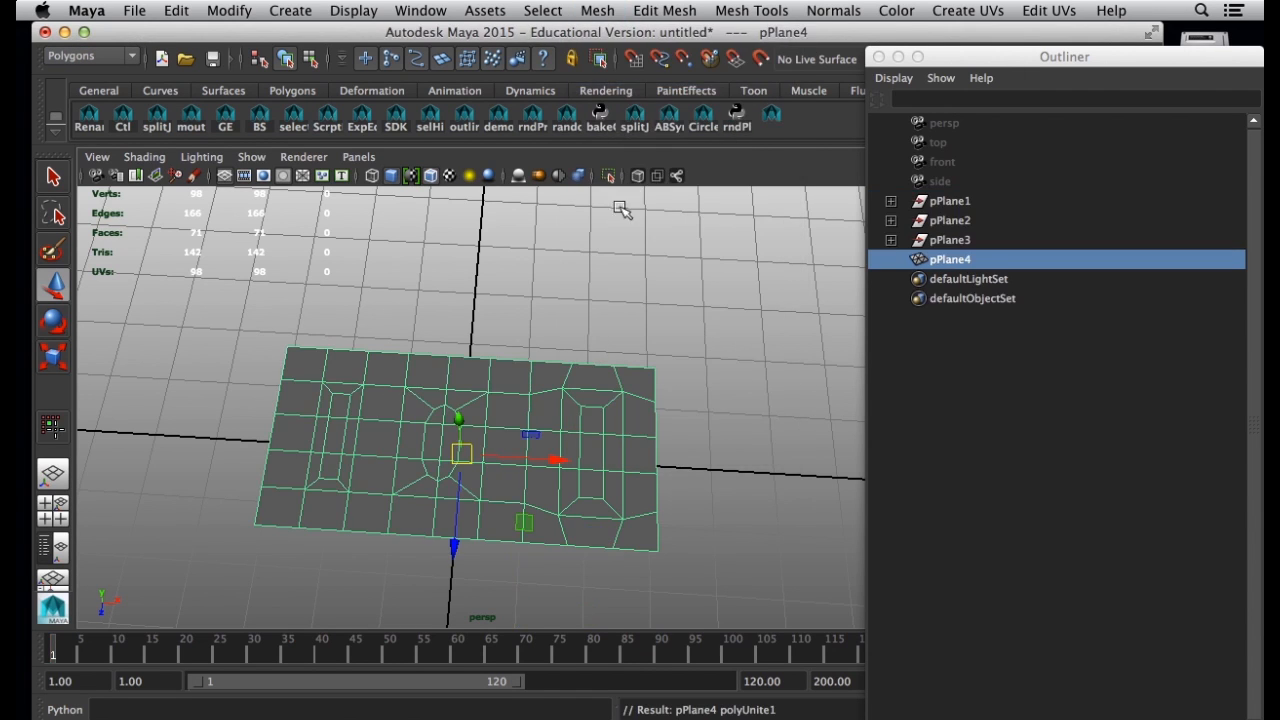
Delete the combined mesh's construction history to clear the leftover plane groups from the Outliner.
click(933, 297)
click(942, 260)
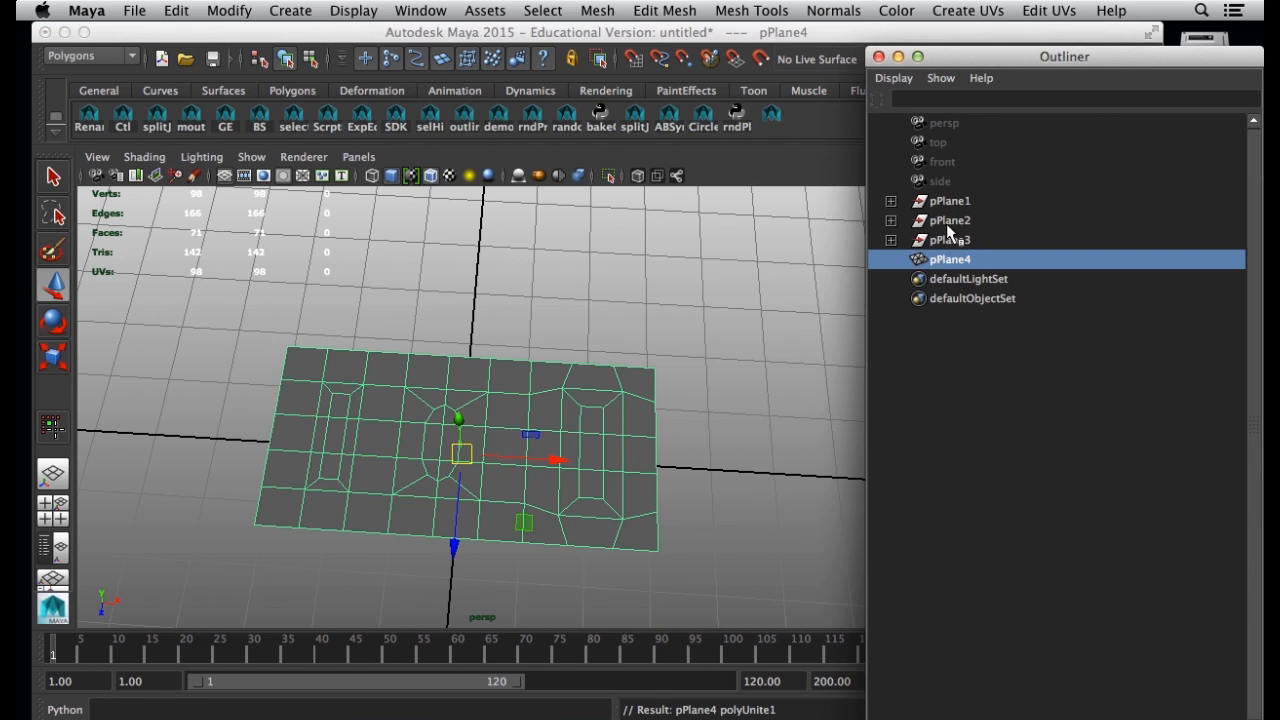
click(229, 14)
mouse_move(178, 12)
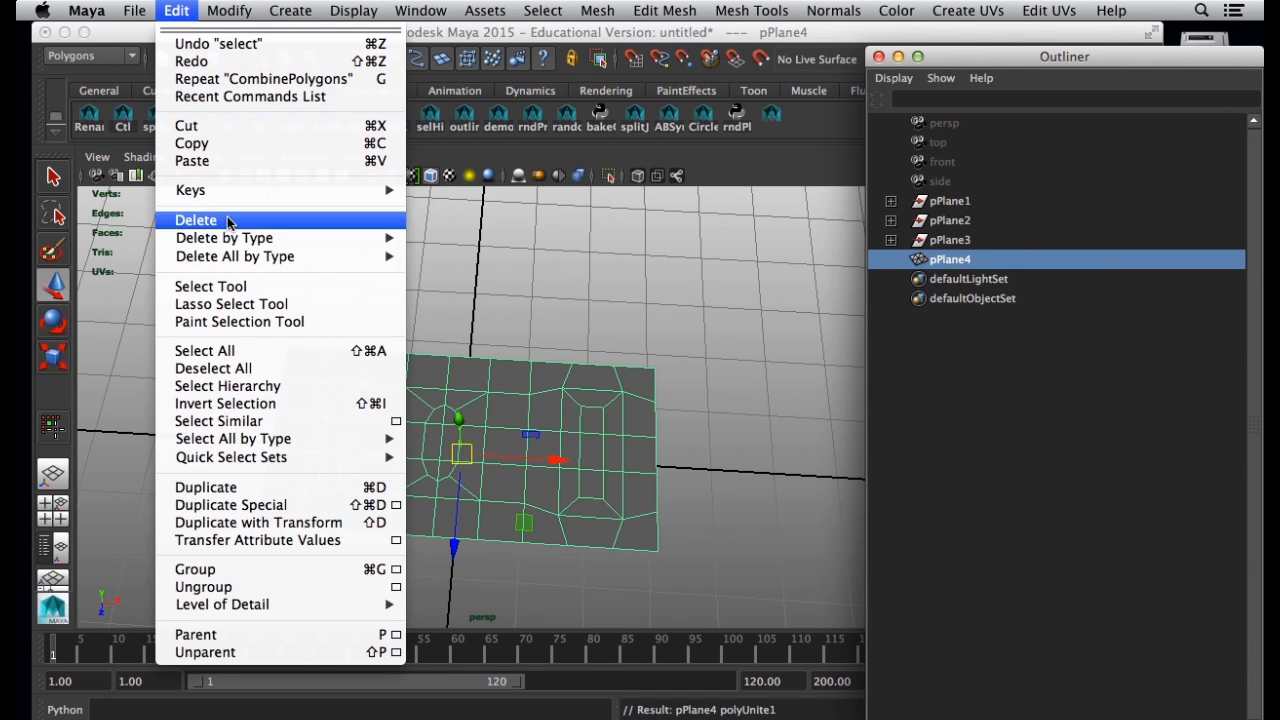
mouse_move(390, 240)
click(500, 265)
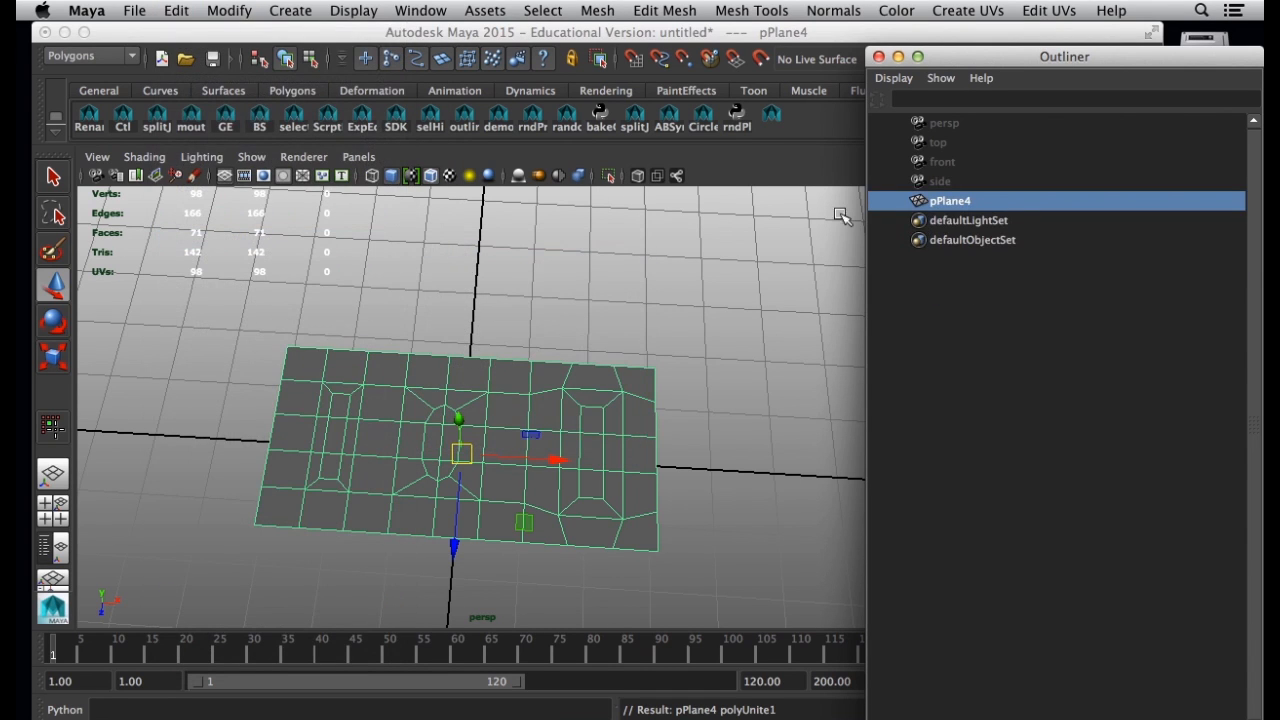
click(632, 324)
click(609, 400)
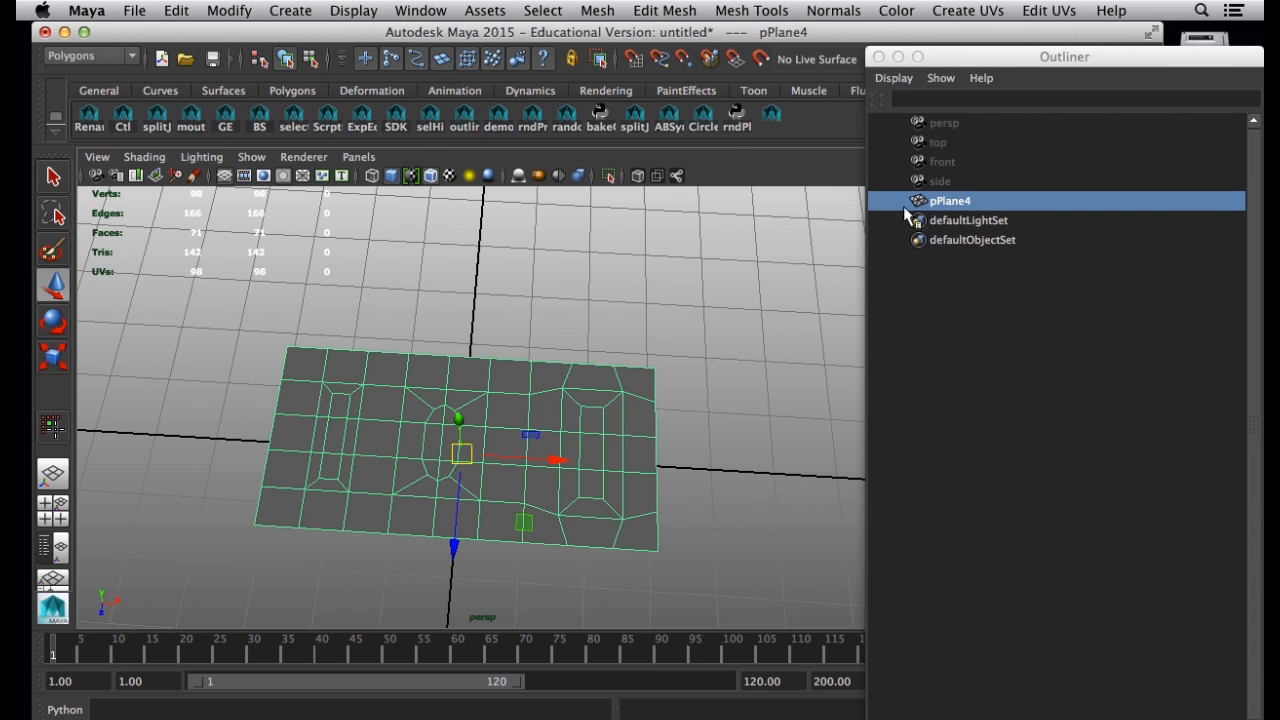
Snap the combined mesh's pivot to its front-right corner vertex.
alt+drag(677, 428, 703, 397)
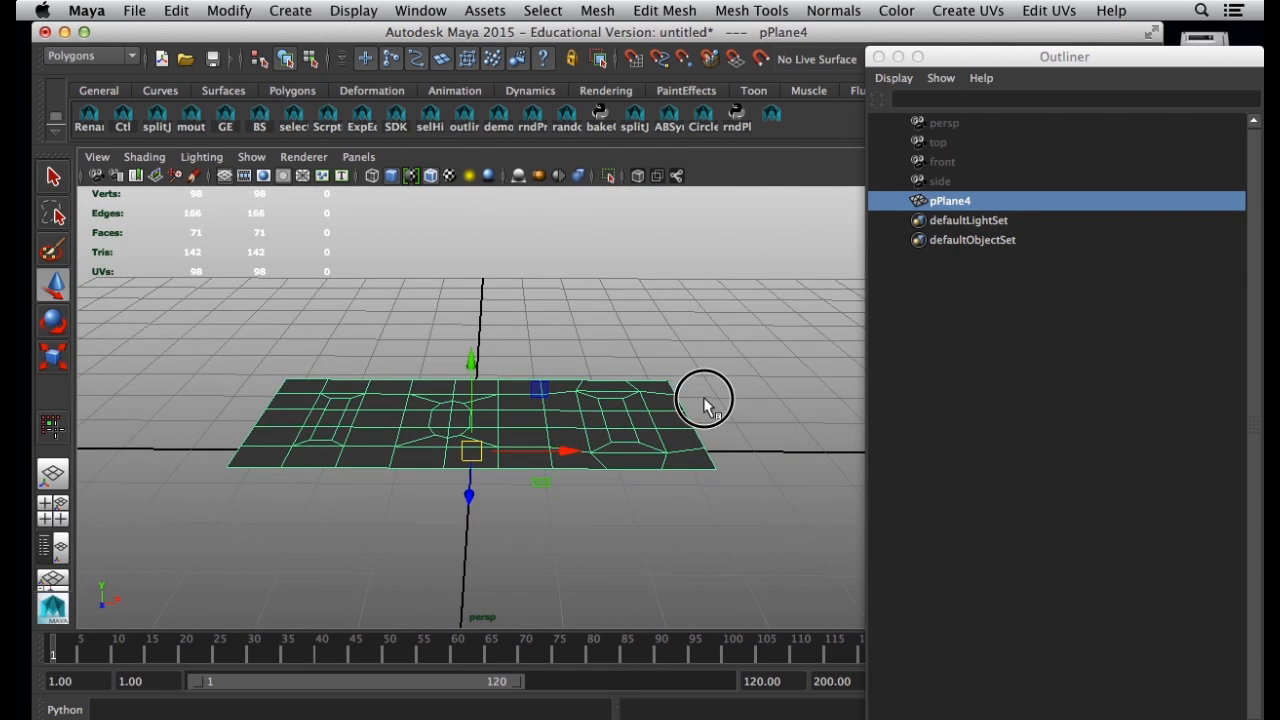
alt+drag(694, 449, 695, 503)
key(d)
key(v)
drag(473, 433, 700, 517)
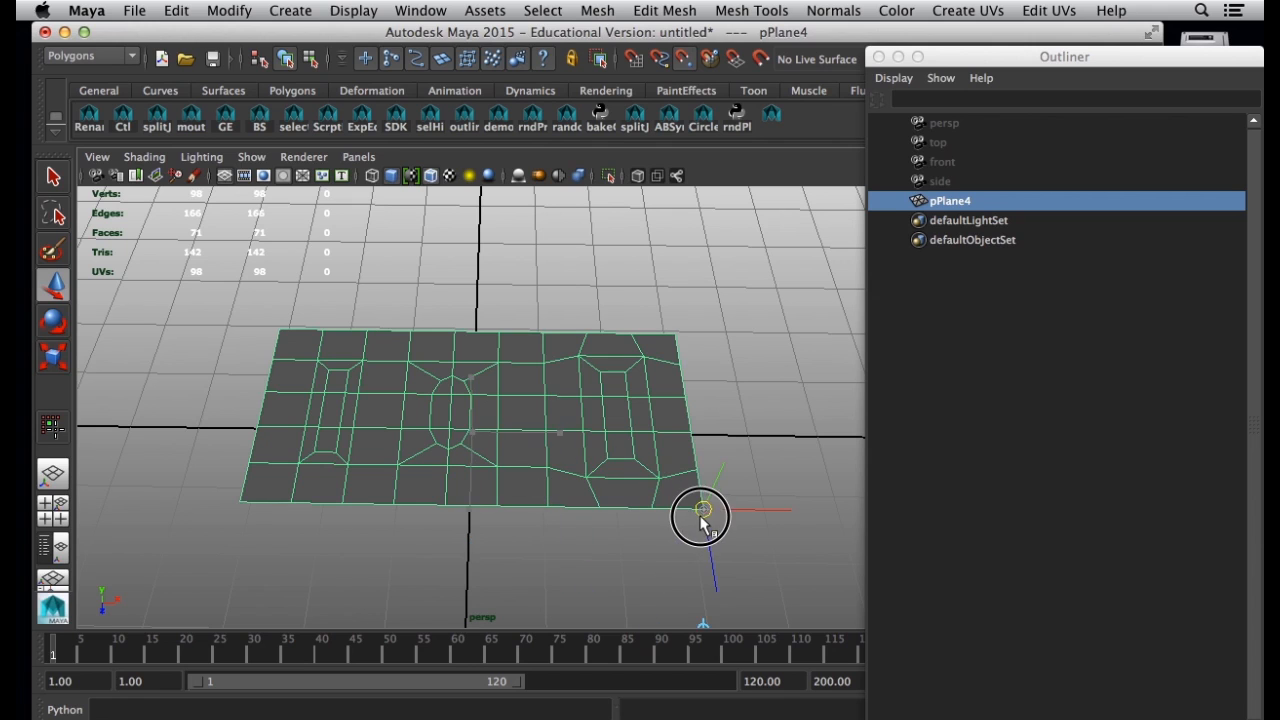
Reselect the combined mesh and switch it to vertex editing.
click(594, 574)
click(355, 479)
right_drag(382, 332, 316, 338)
Test whether the left seam is joined by moving two of its vertices sideways, undoing each move.
click(405, 360)
mouse_move(465, 362)
mouse_down()
mouse_move(520, 366)
mouse_move(470, 363)
mouse_up()
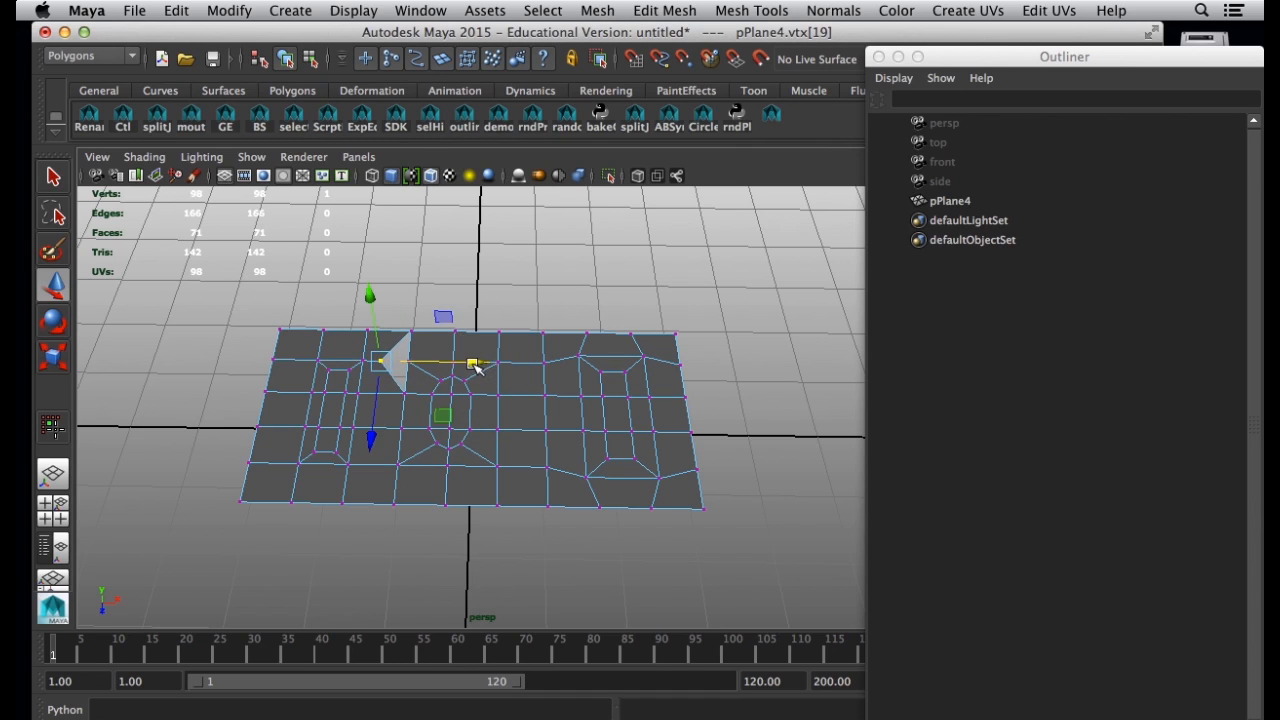
key(ctrl+z)
click(398, 467)
drag(505, 463, 531, 467)
key(ctrl+z)
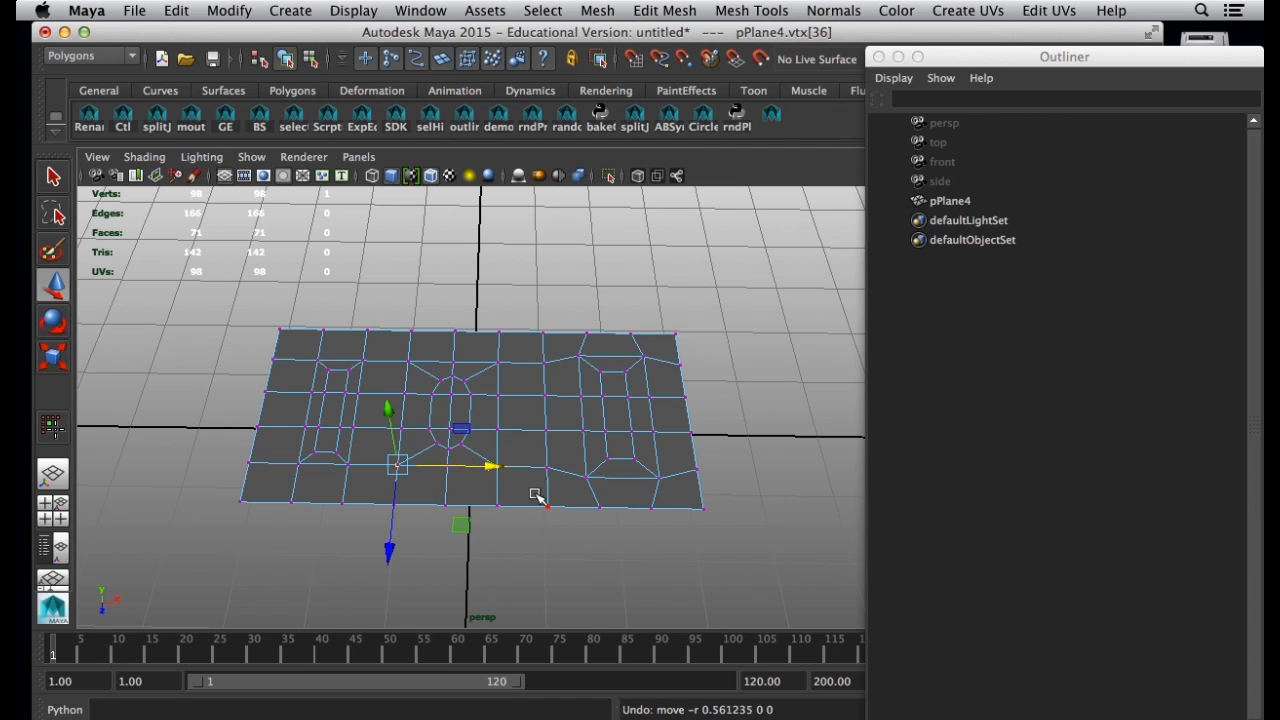
Locate the Poly Count heads-up display option and use its readout to count the vertices along both seams.
click(451, 560)
click(363, 12)
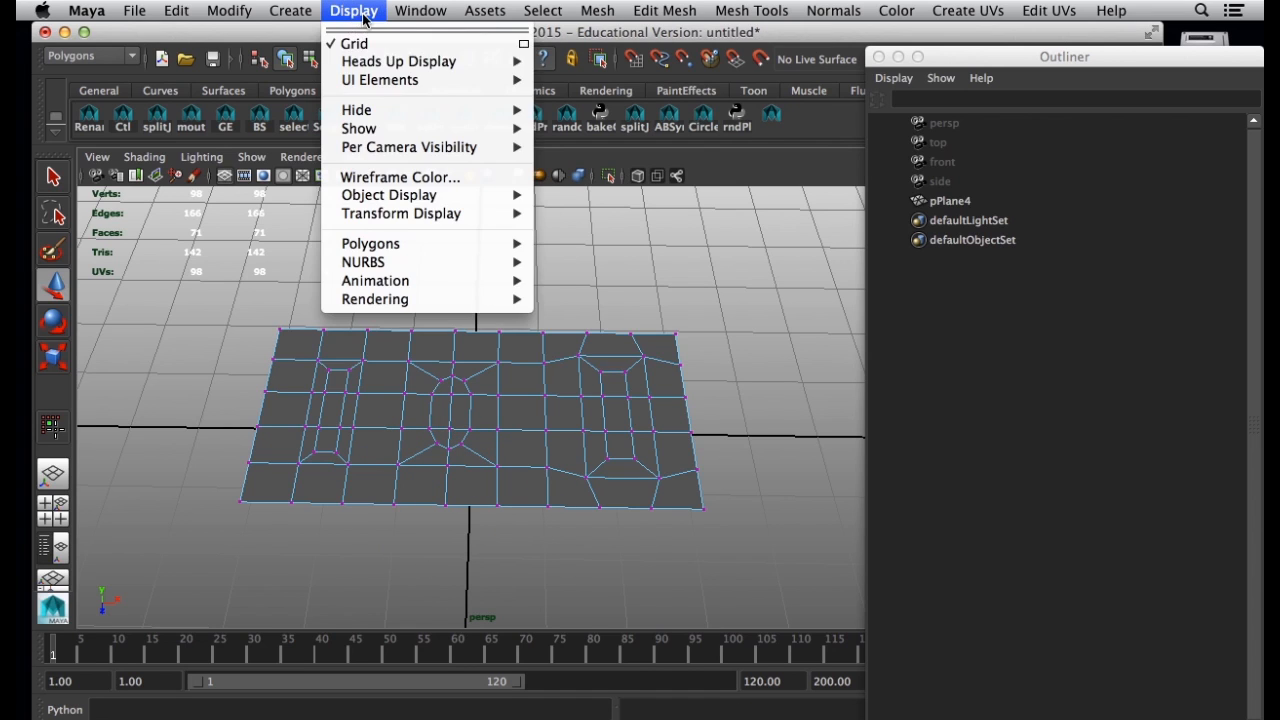
mouse_move(388, 62)
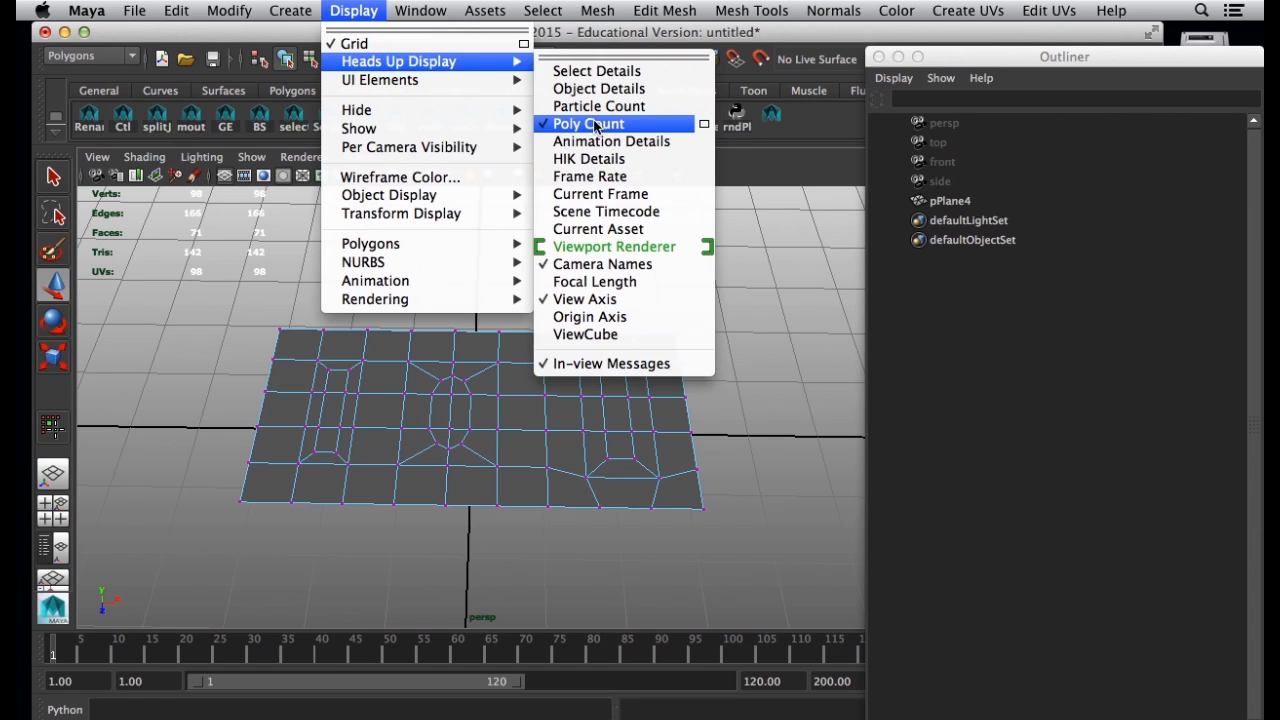
click(202, 324)
alt+drag(291, 444, 295, 446)
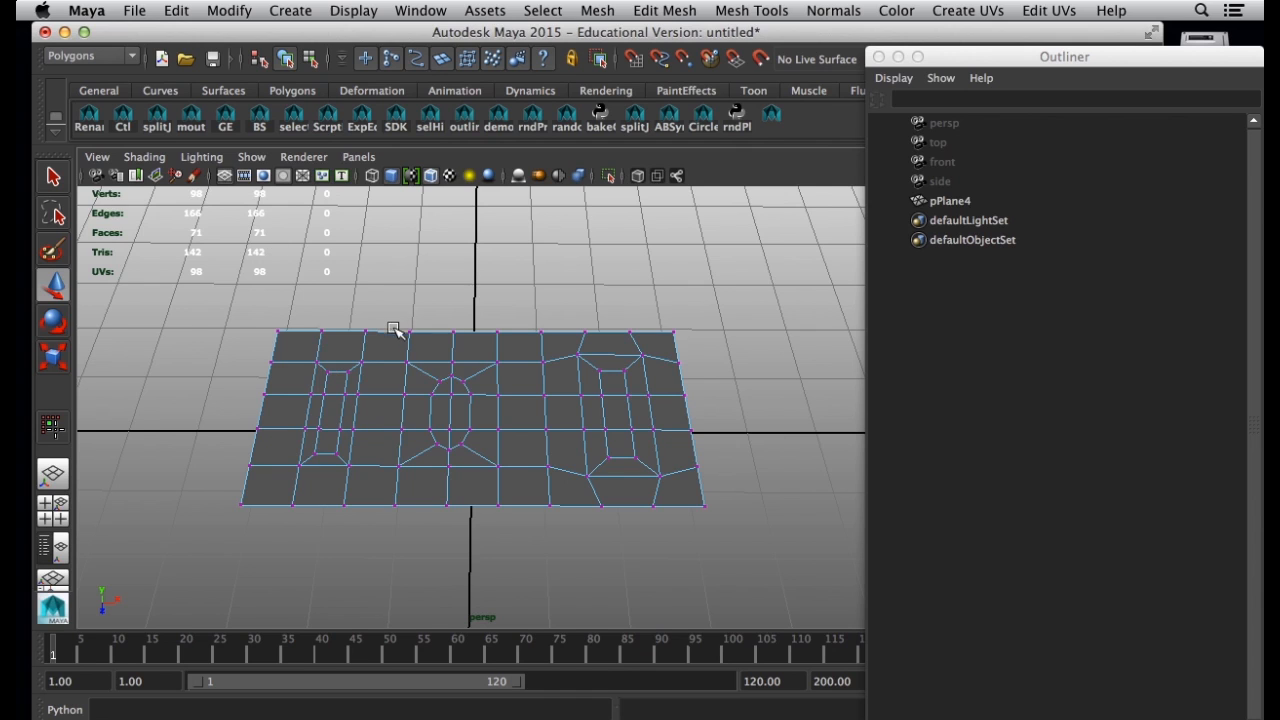
drag(393, 308, 414, 537)
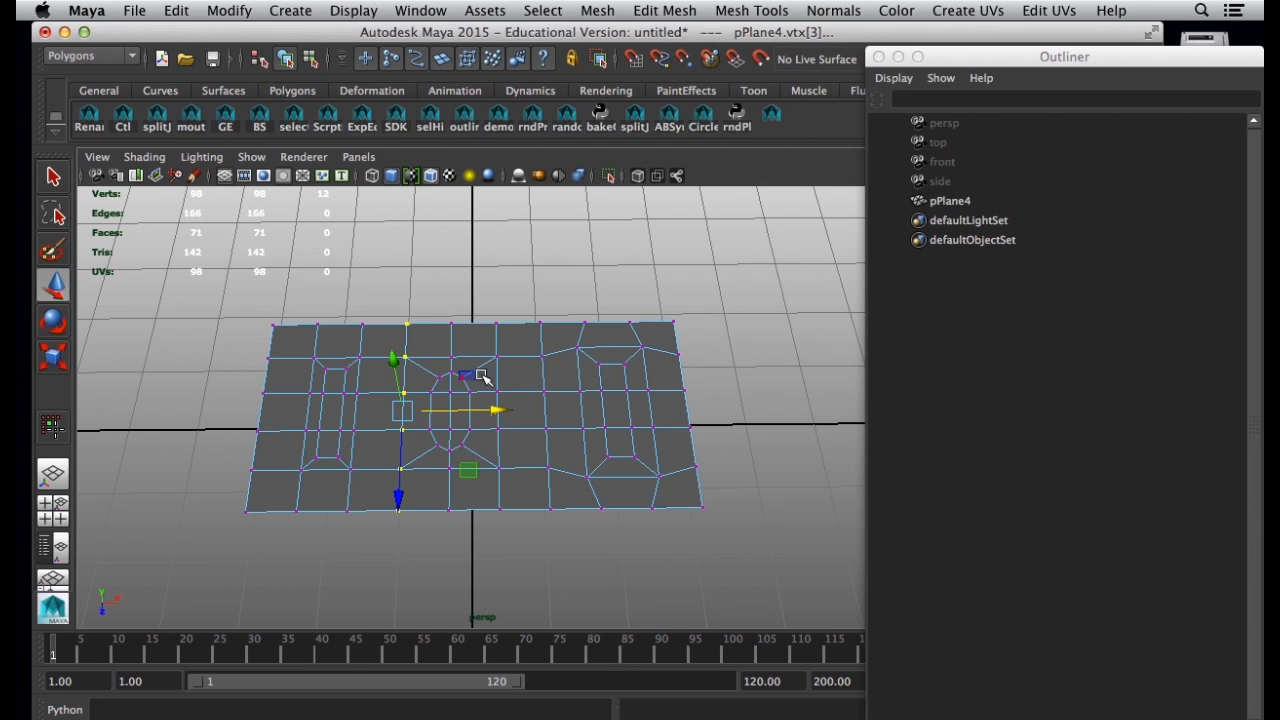
shift+drag(538, 310, 565, 555)
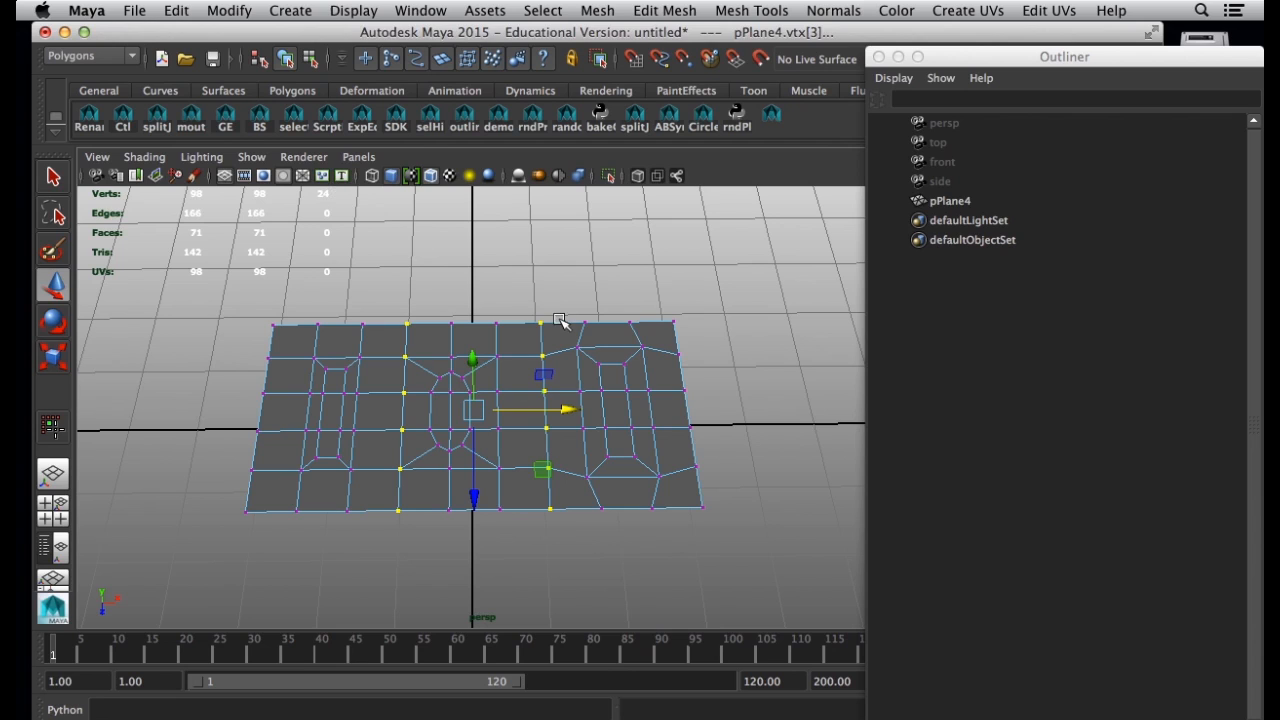
Pull the back vertex of the left seam inward, preview the mesh smoothed, and undo the vertex move.
click(411, 300)
click(407, 326)
drag(408, 325, 432, 346)
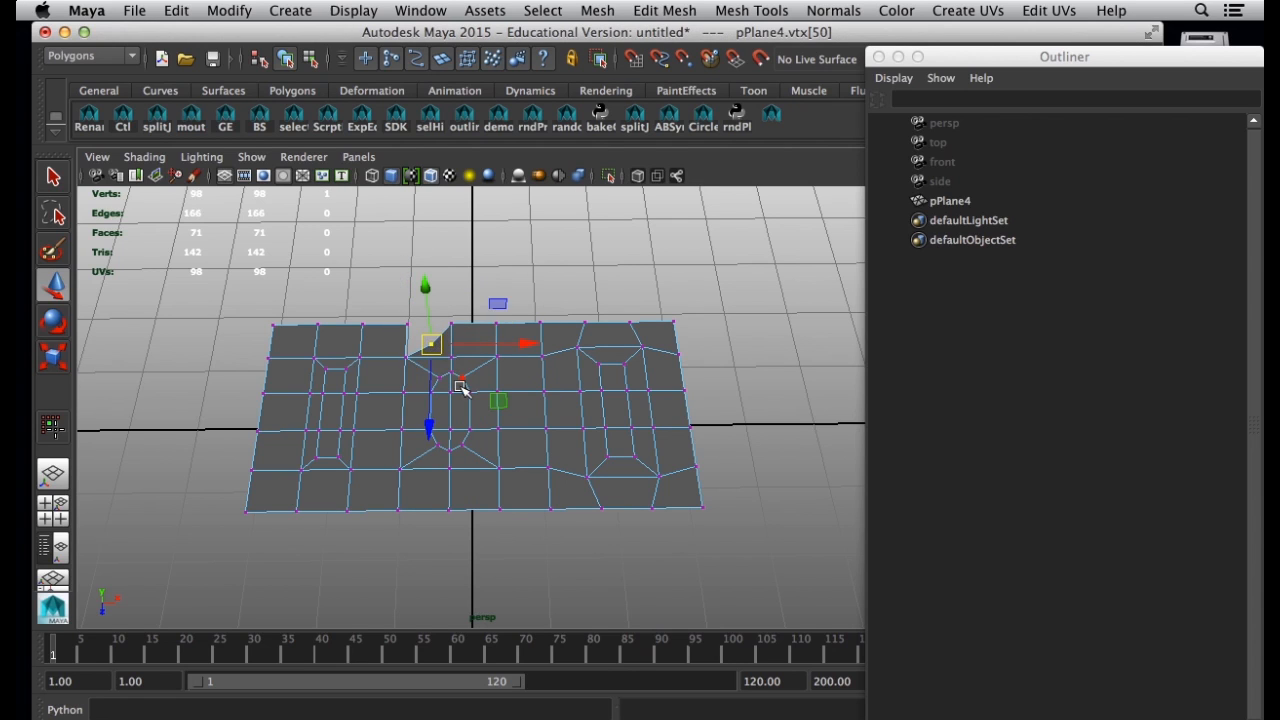
key(3)
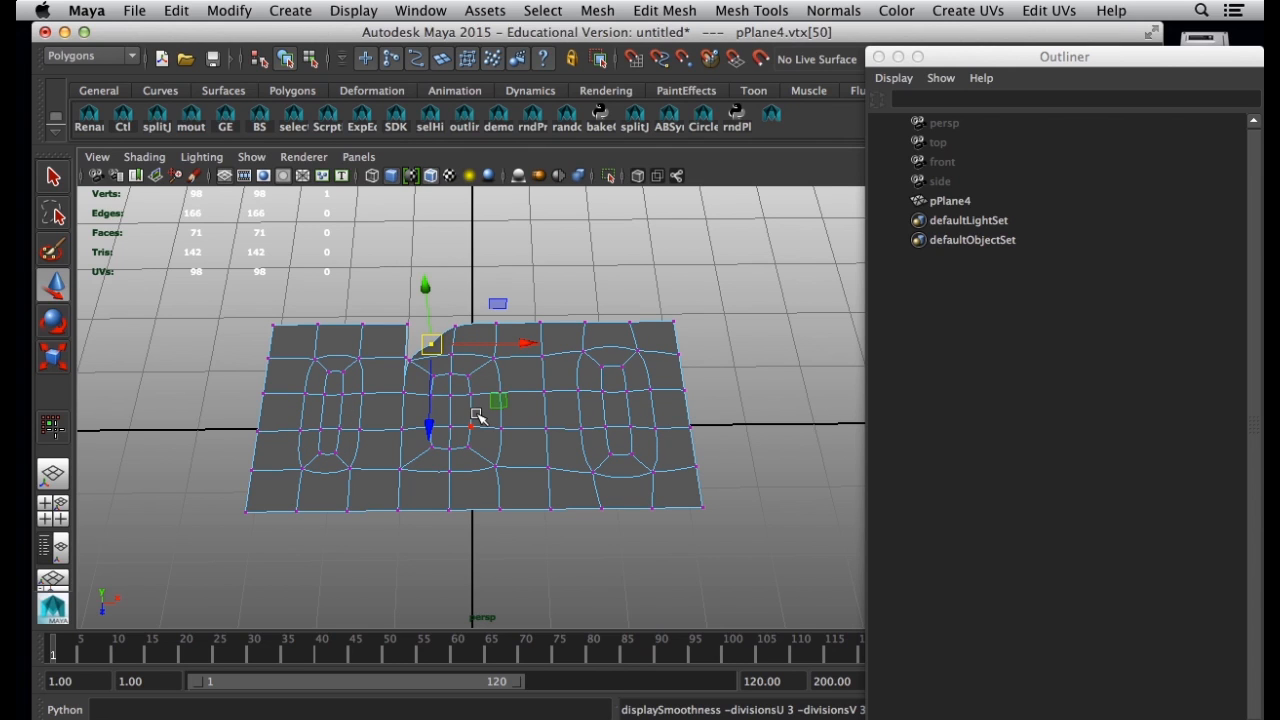
key(ctrl+z)
Restore the unsmoothed display, select all vertices along both seams, and merge them.
click(391, 309)
drag(386, 289, 430, 535)
key(1)
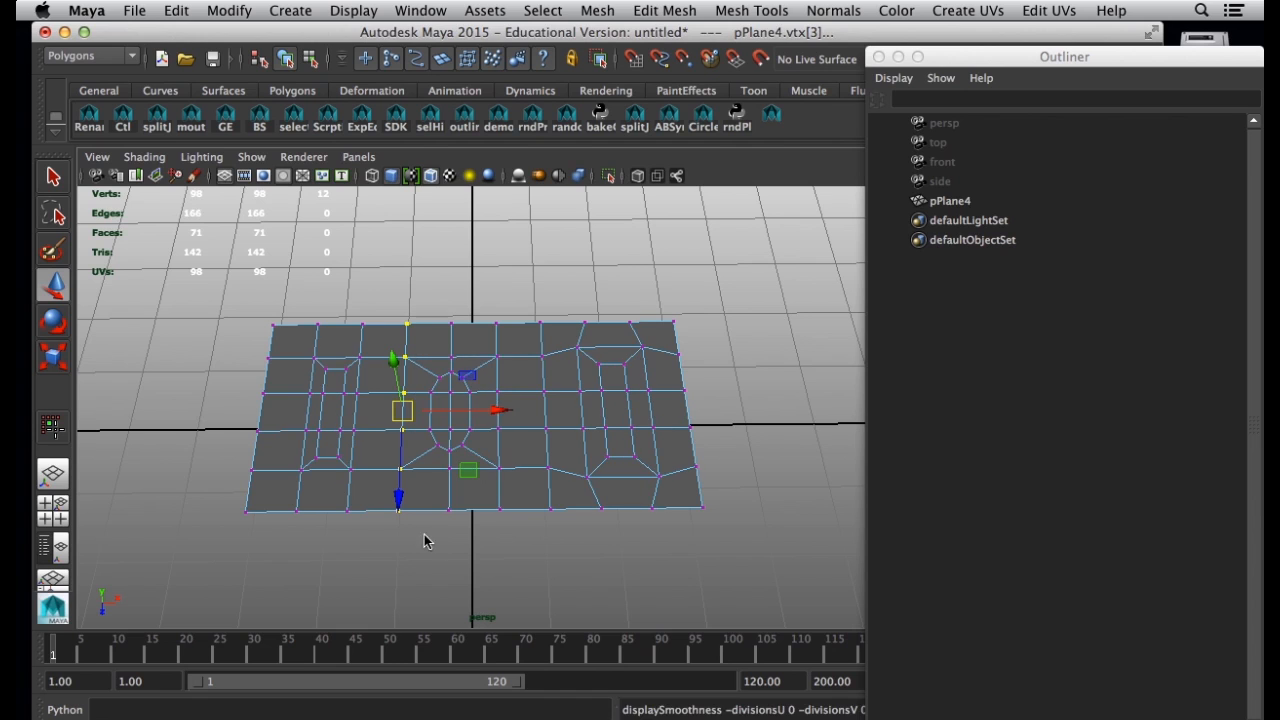
shift+drag(537, 305, 560, 548)
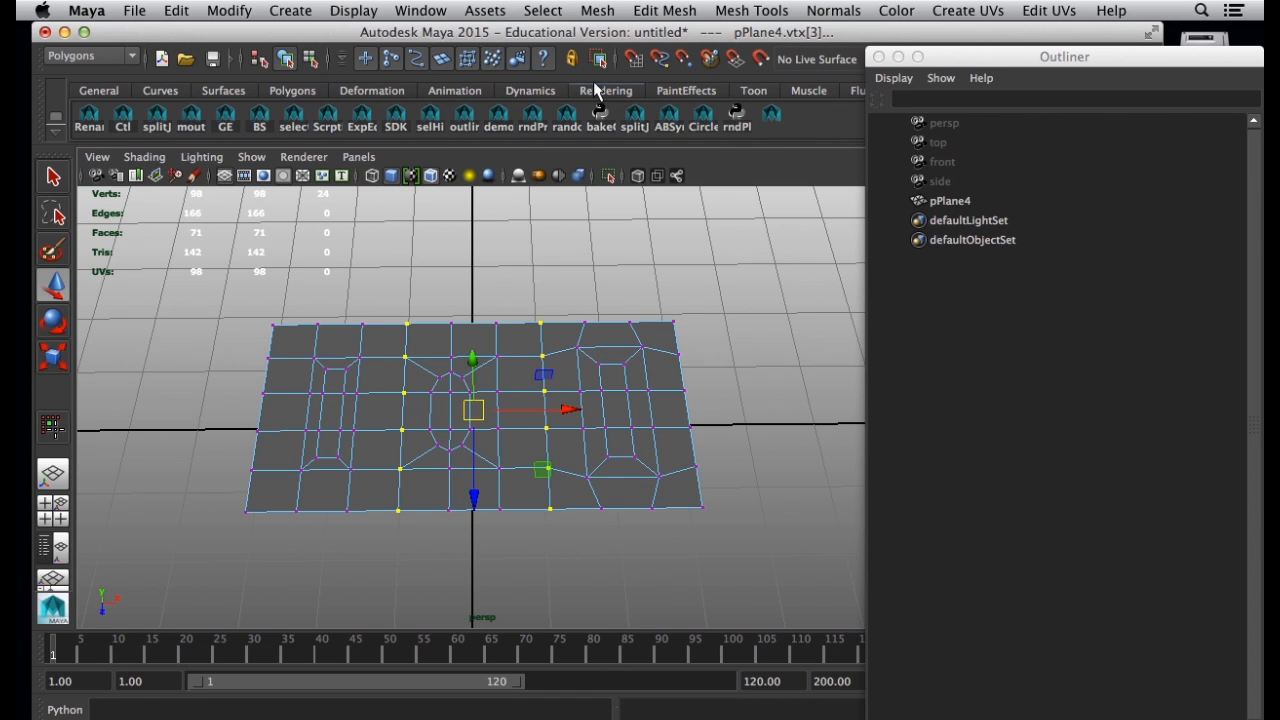
click(645, 12)
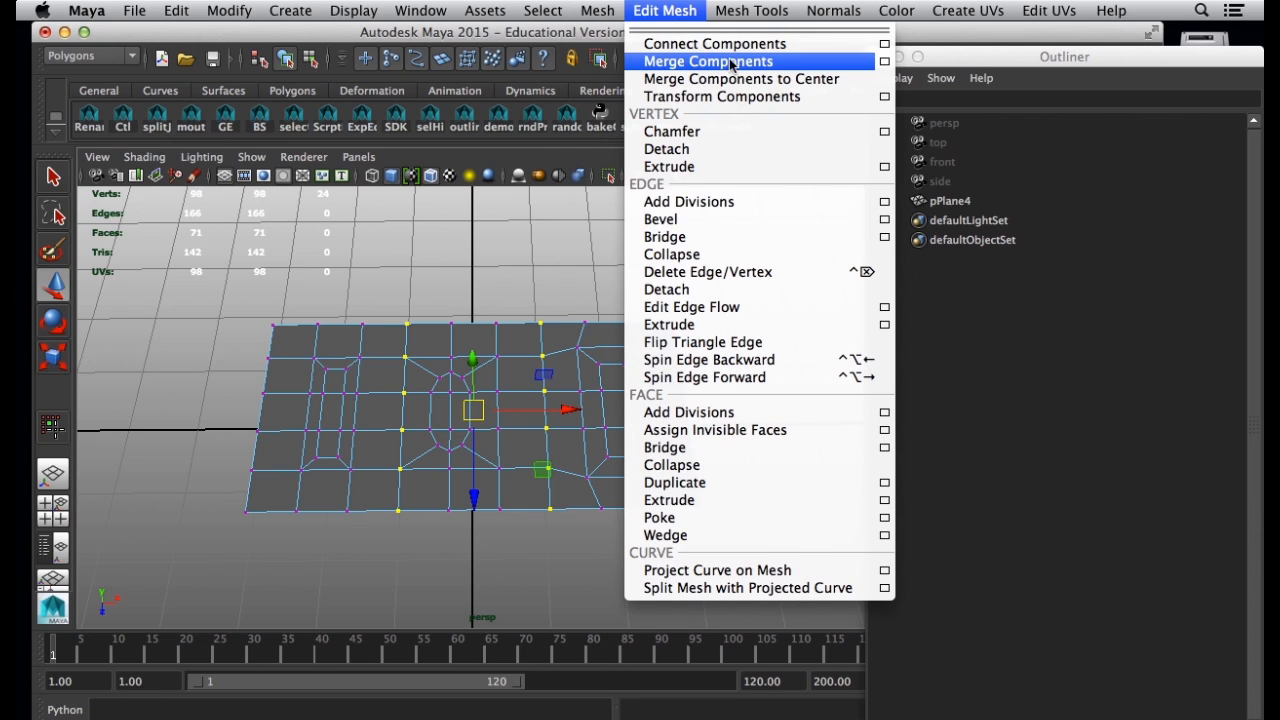
click(738, 62)
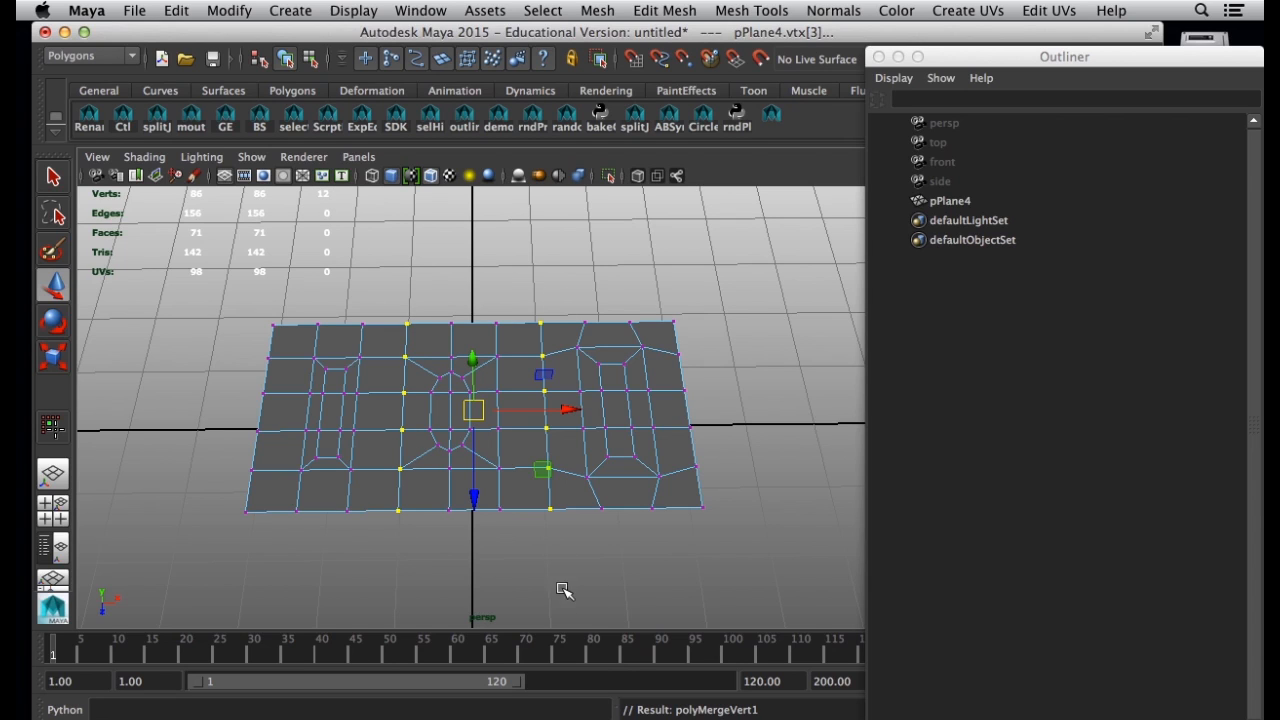
Return to object mode, duplicate the merged mesh, and snap the copy's front-right corner to the original's front-left corner.
right_drag(566, 335, 677, 366)
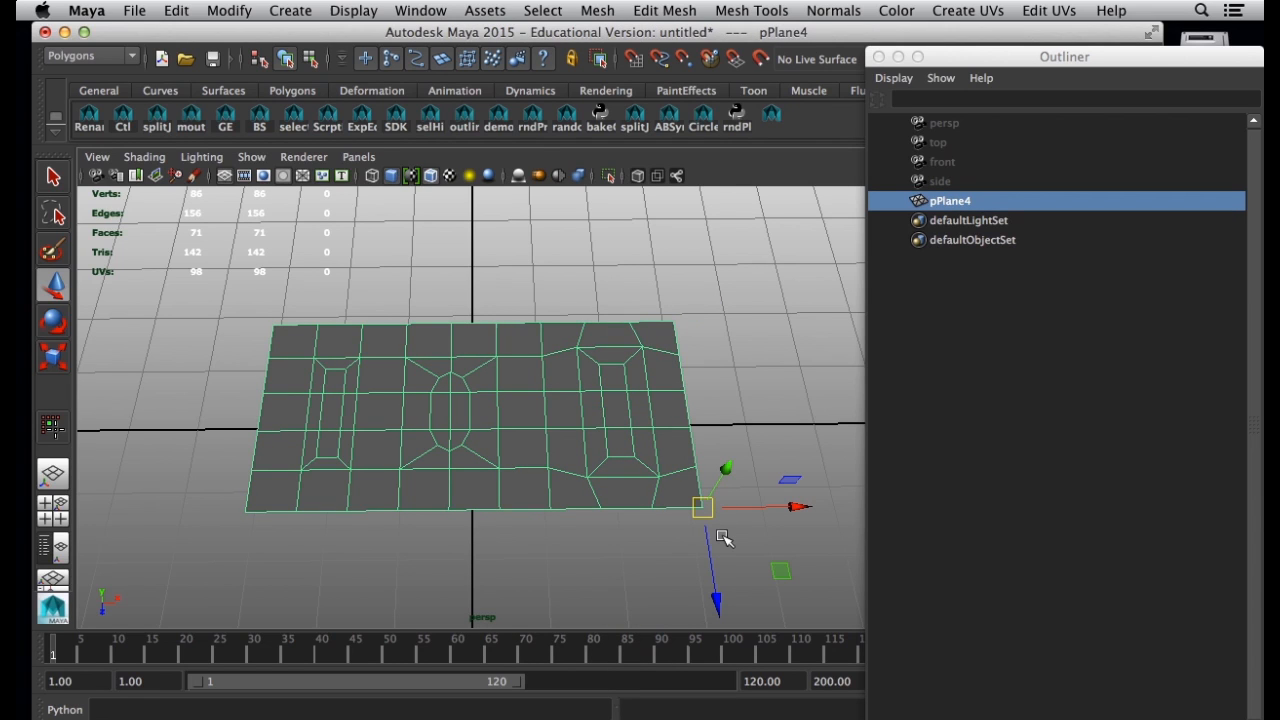
key(ctrl+d)
drag(700, 508, 246, 512)
key(a)
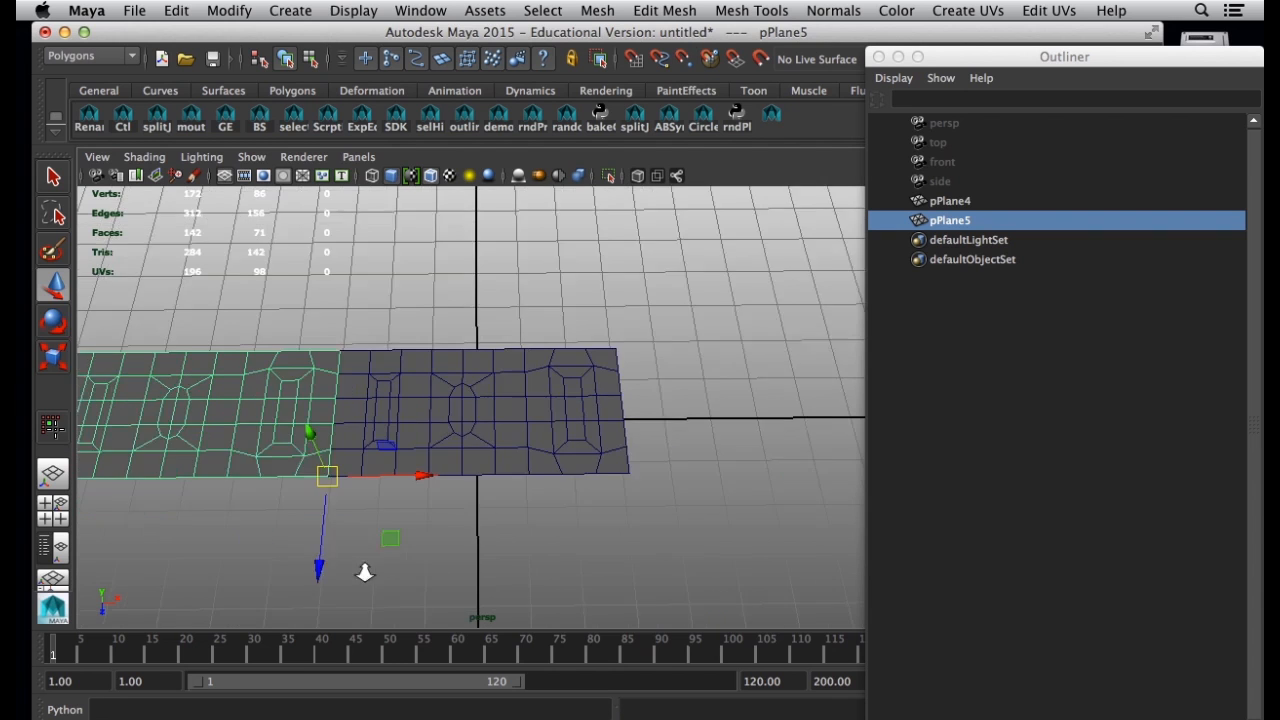
Select the original mesh together with its snapped copy and combine them into one mesh, keeping the Outliner clear of the view.
shift+click(507, 375)
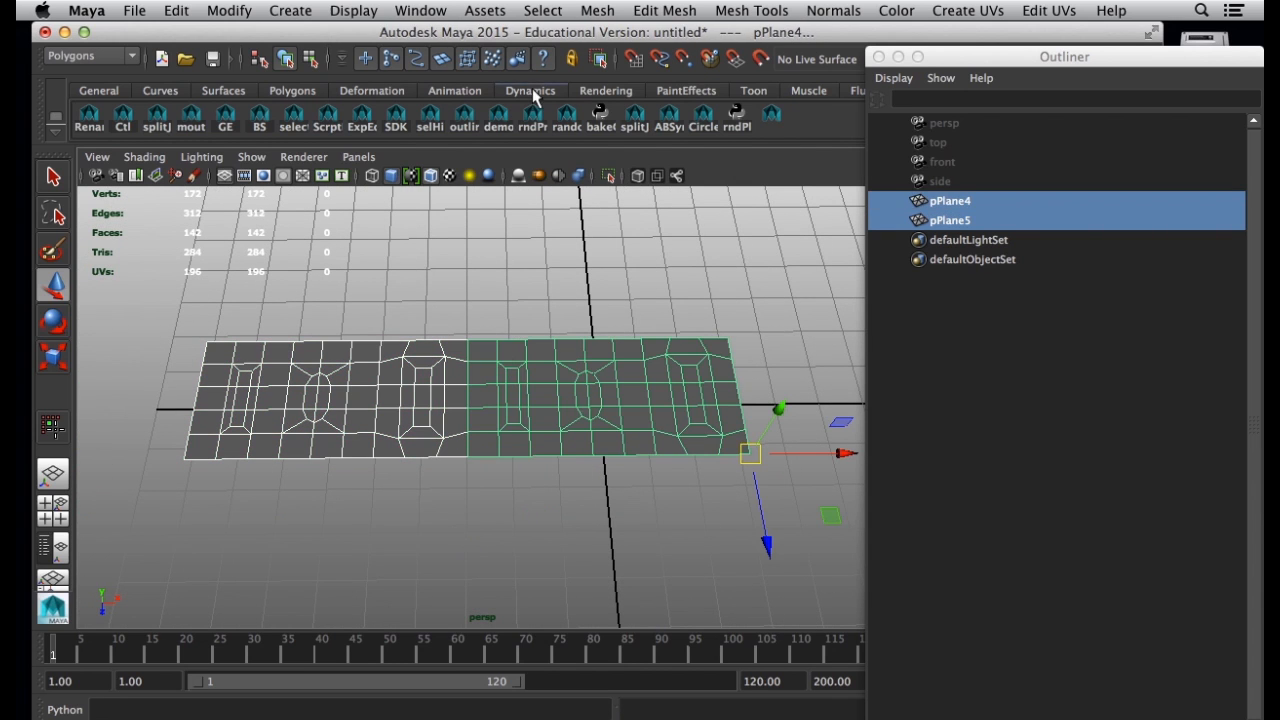
click(664, 12)
mouse_move(597, 10)
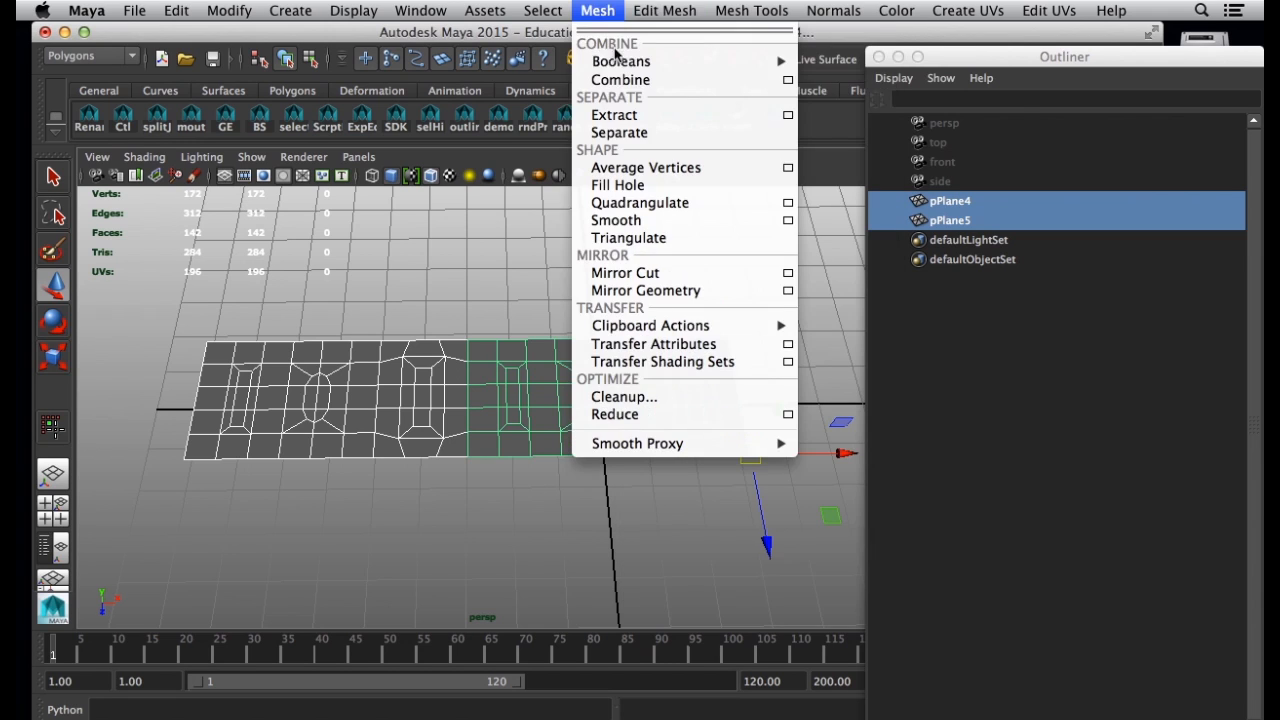
click(620, 80)
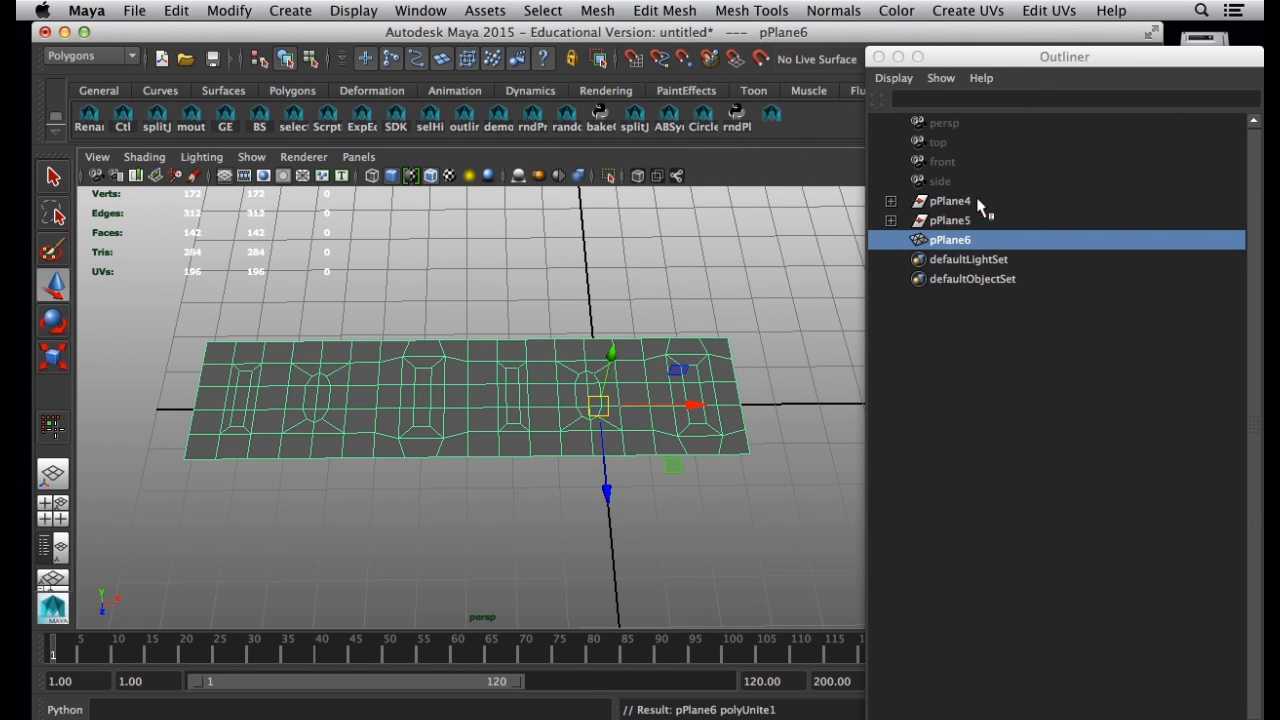
drag(948, 60, 988, 106)
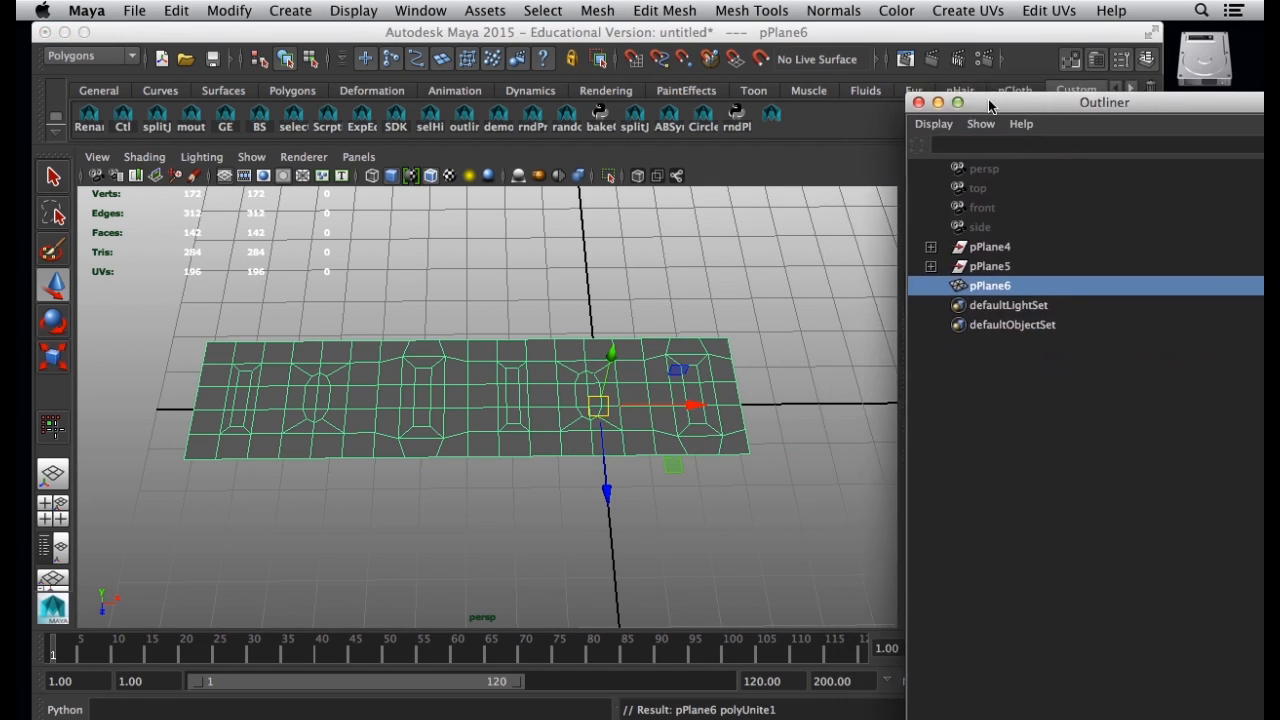
Select all vertices along the combined mesh's central seam, merge them, and return to object mode.
click(740, 532)
click(491, 420)
right_drag(491, 420, 415, 333)
drag(457, 316, 478, 495)
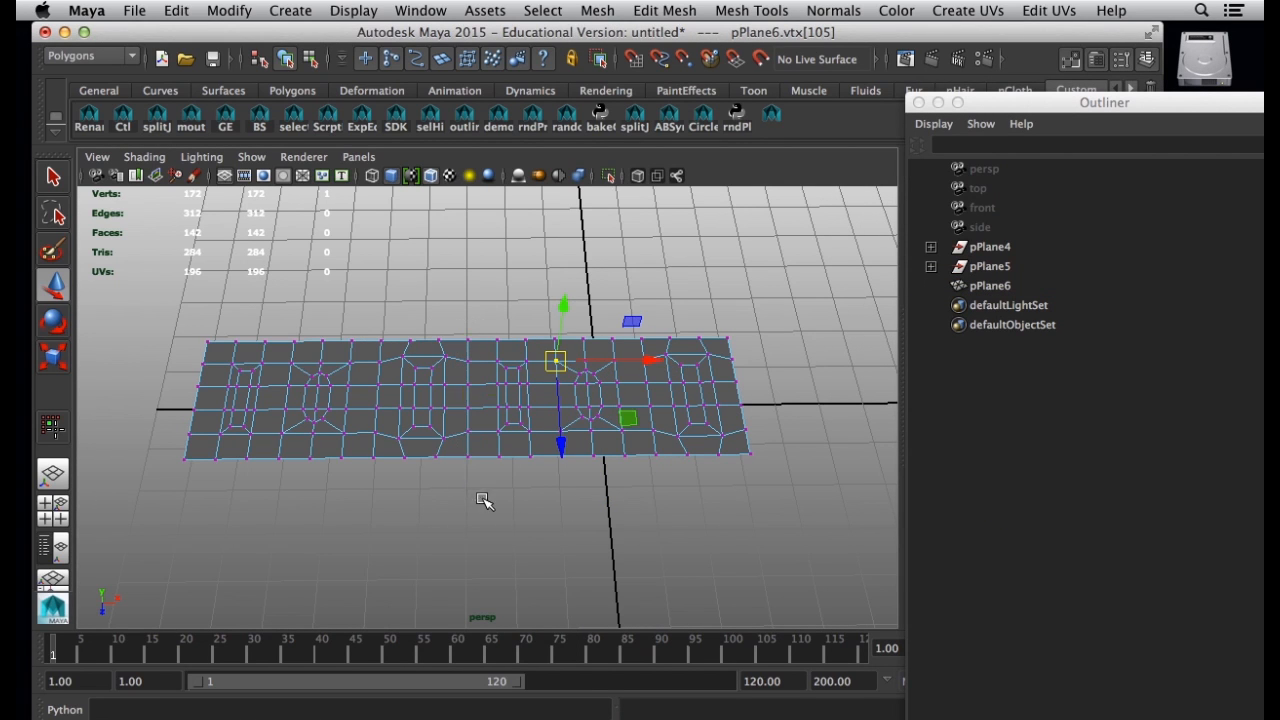
click(658, 11)
click(700, 56)
right_drag(667, 332, 755, 309)
alt+drag(740, 440, 727, 499)
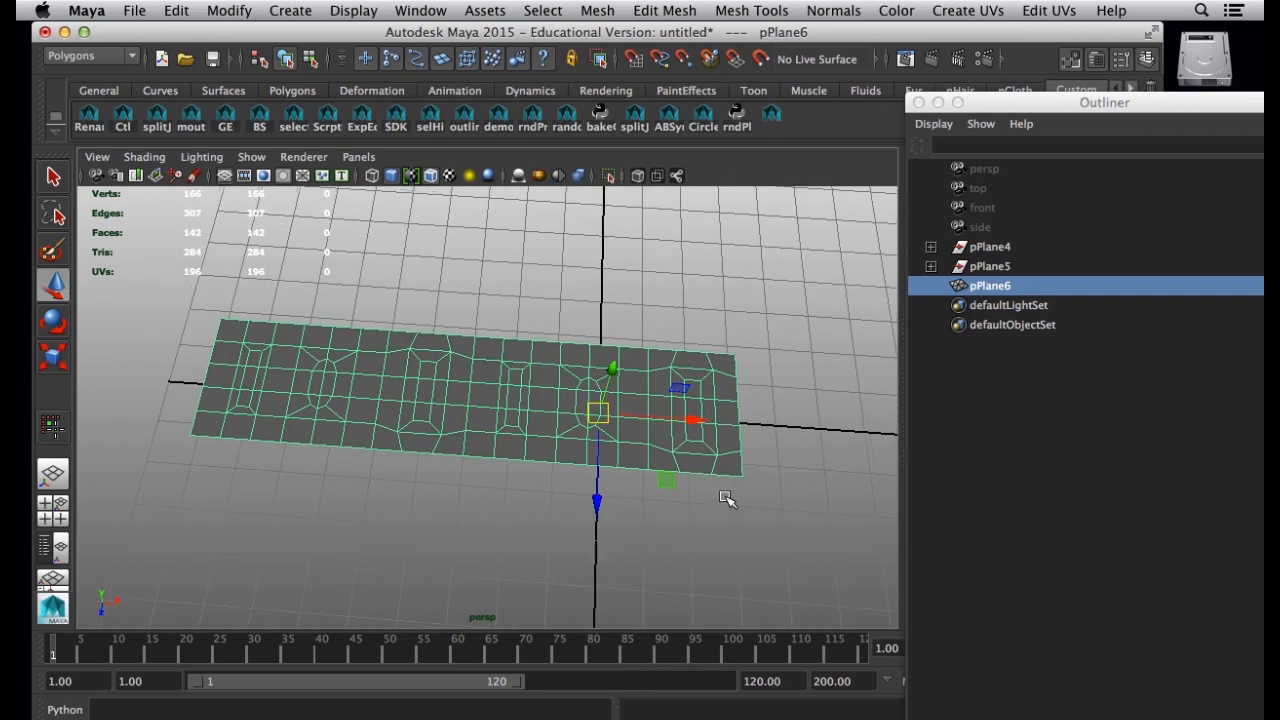
Switch to the Animation menu set and add a nonlinear Bend deformer to the merged strip.
alt+drag(610, 437, 578, 442)
alt+drag(688, 462, 672, 500)
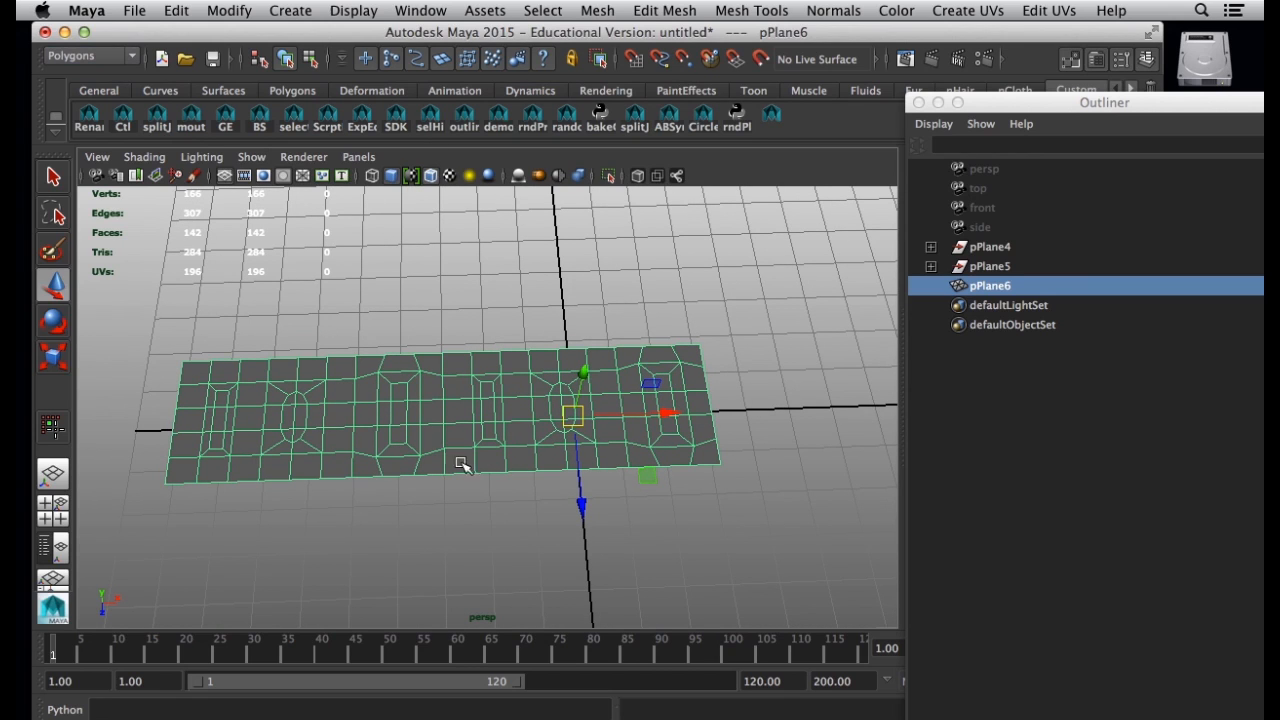
click(92, 56)
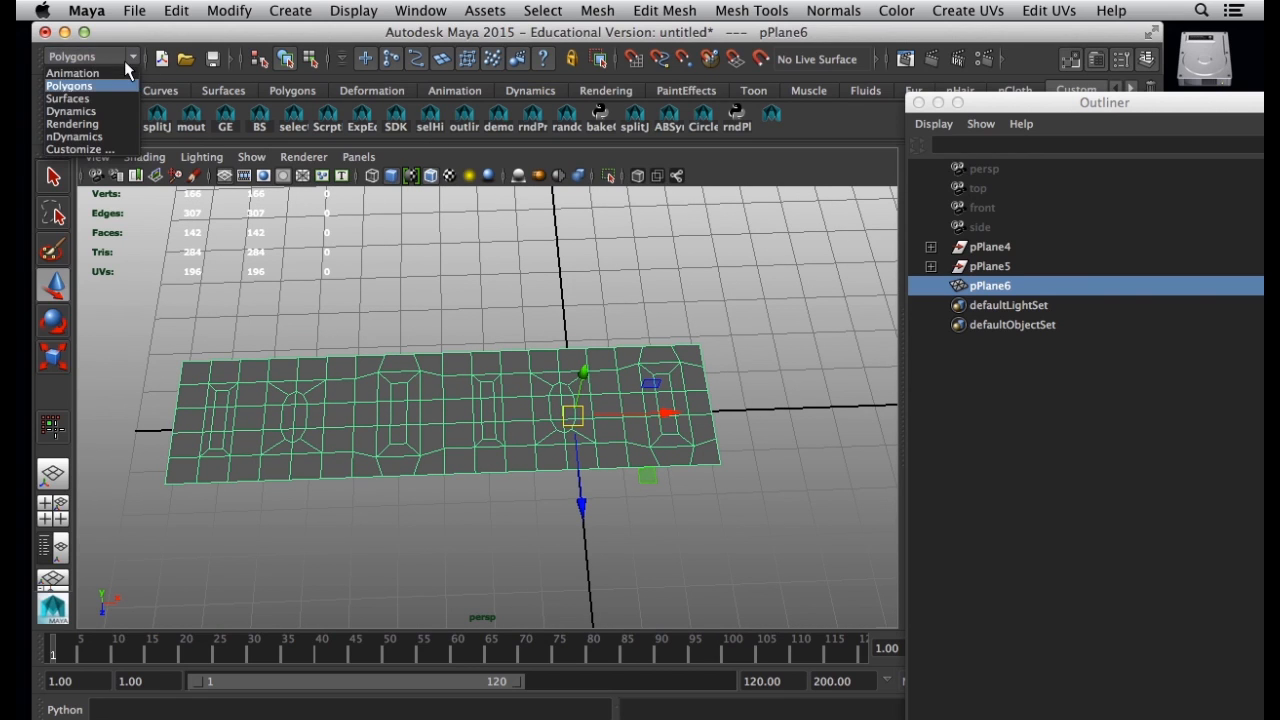
click(72, 73)
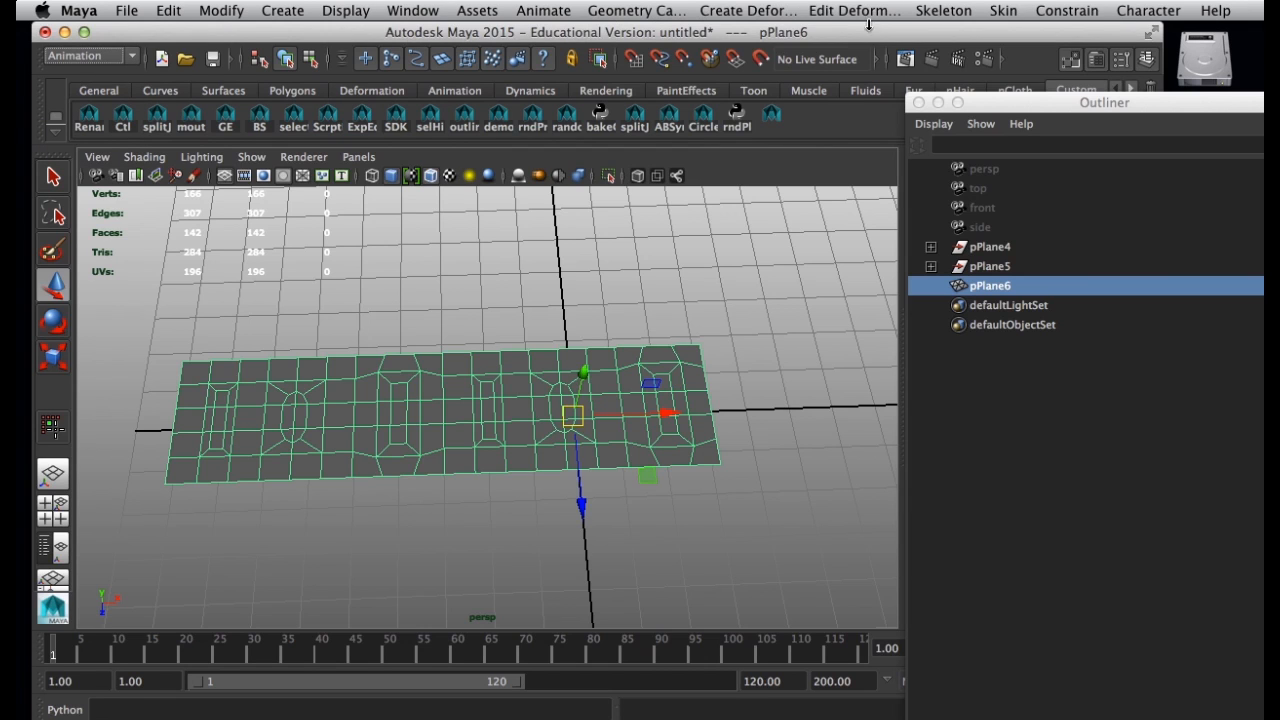
click(750, 10)
mouse_move(826, 189)
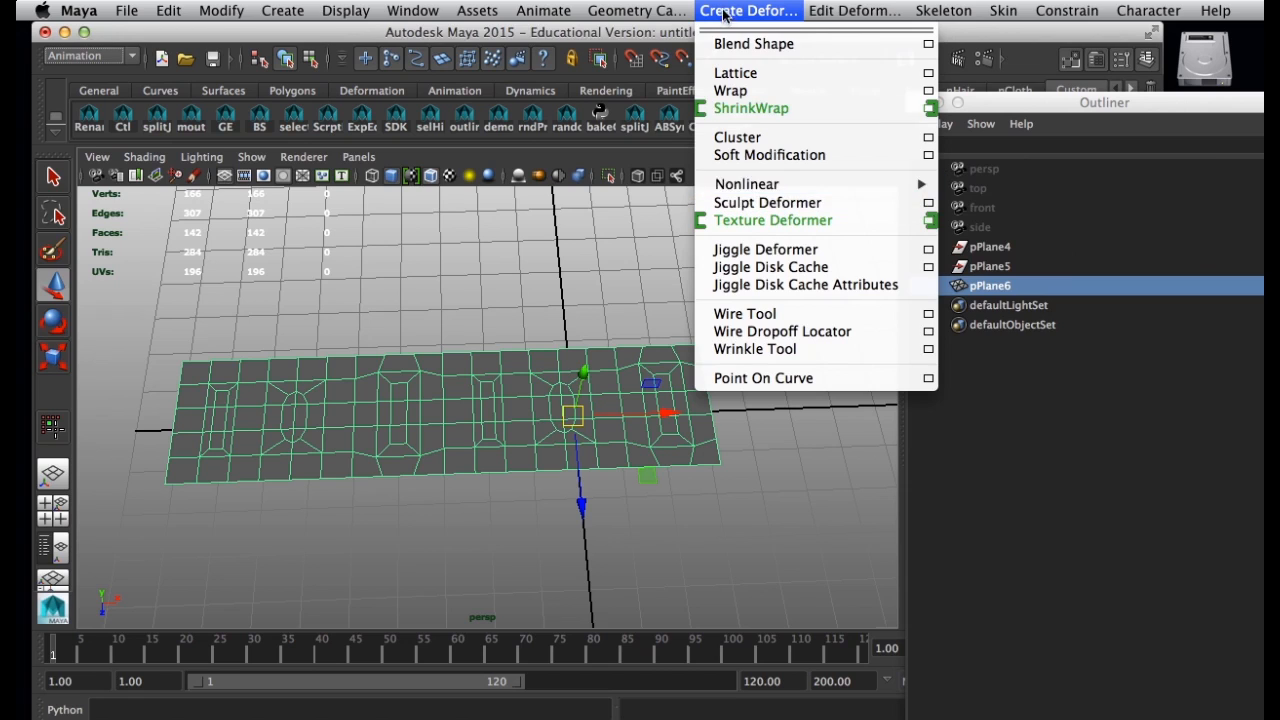
mouse_move(778, 190)
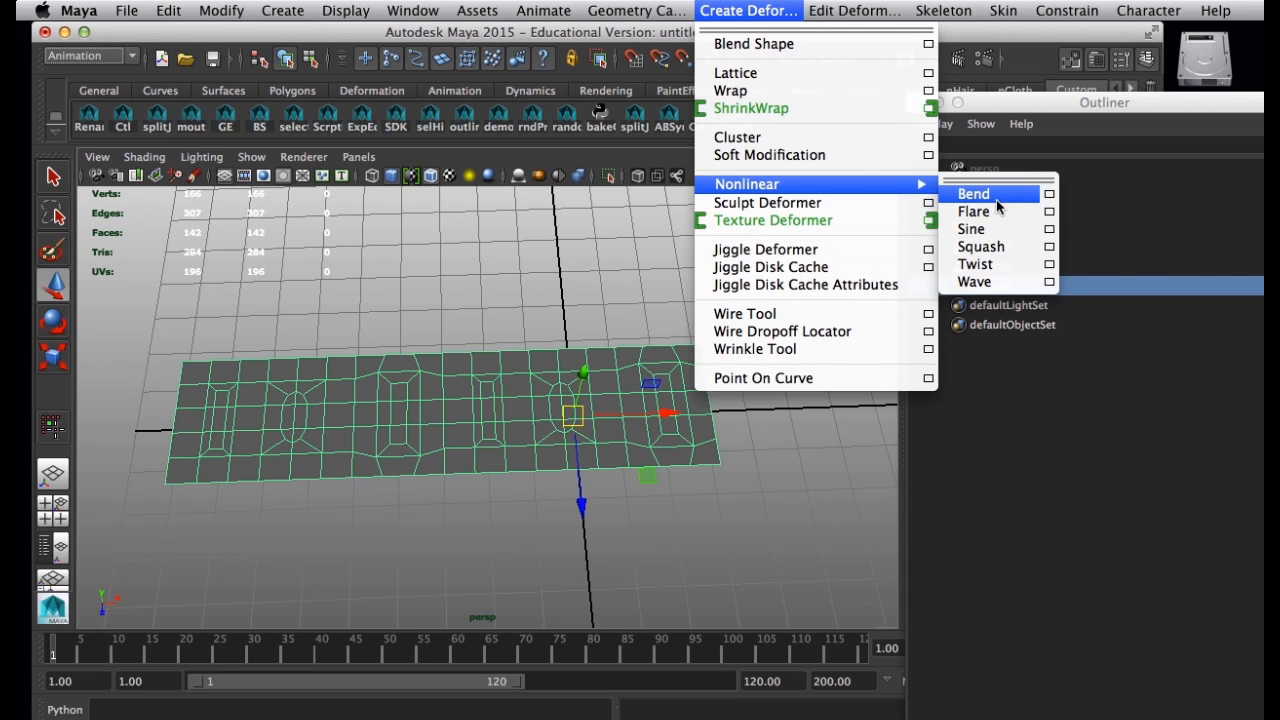
click(992, 197)
alt+drag(540, 483, 423, 231)
alt+drag(623, 437, 542, 437)
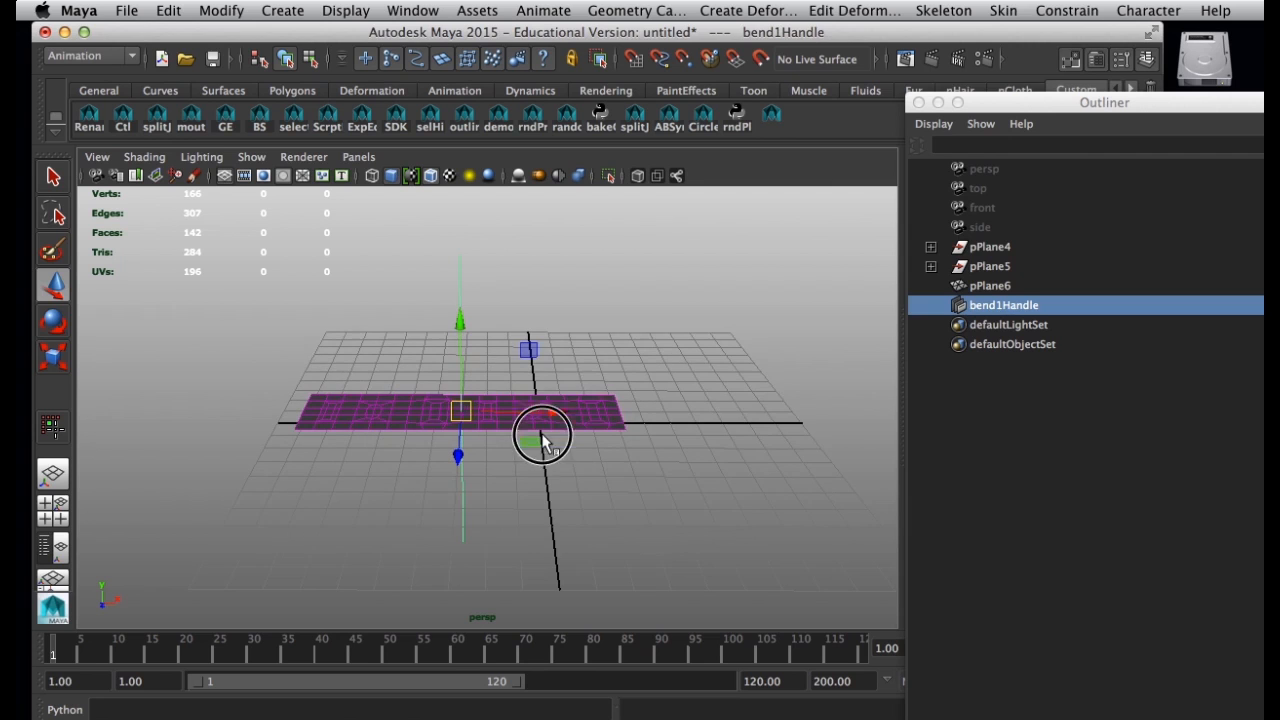
Move the Outliner aside, show the Channel Box, and expand the bend1 input attributes.
drag(1013, 101, 1116, 520)
click(1150, 284)
click(1127, 428)
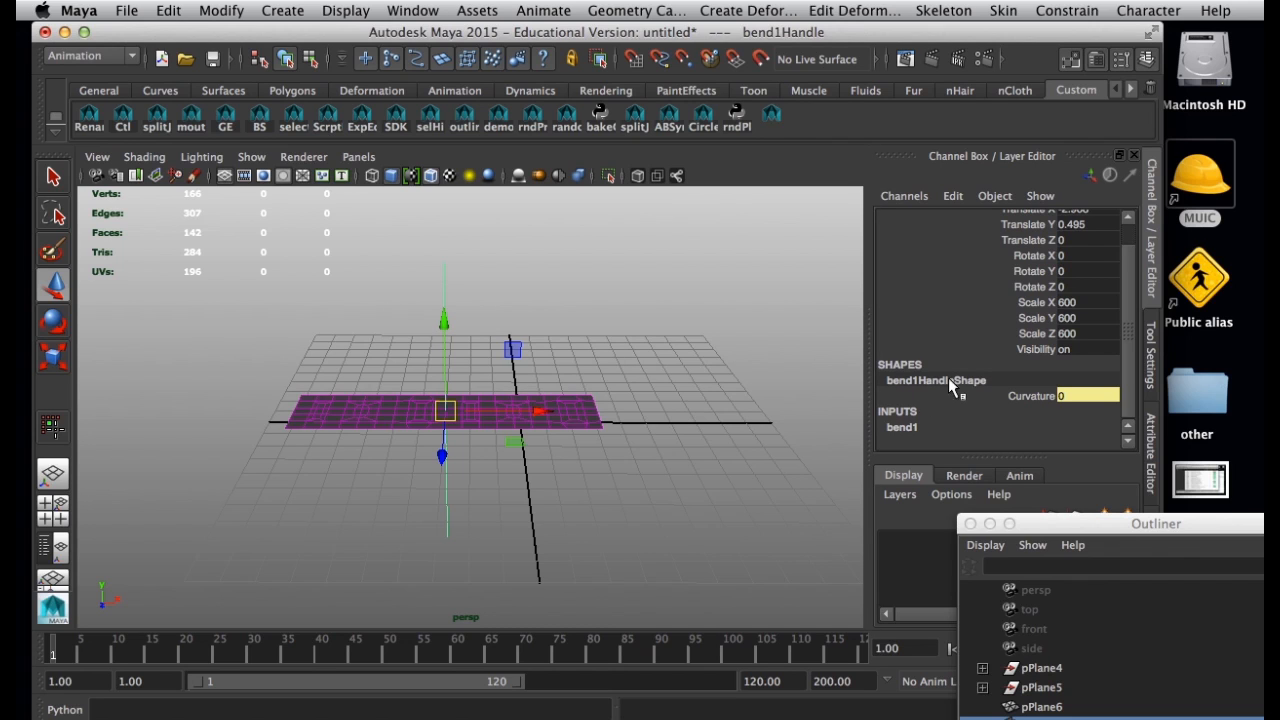
click(690, 417)
drag(460, 276, 410, 287)
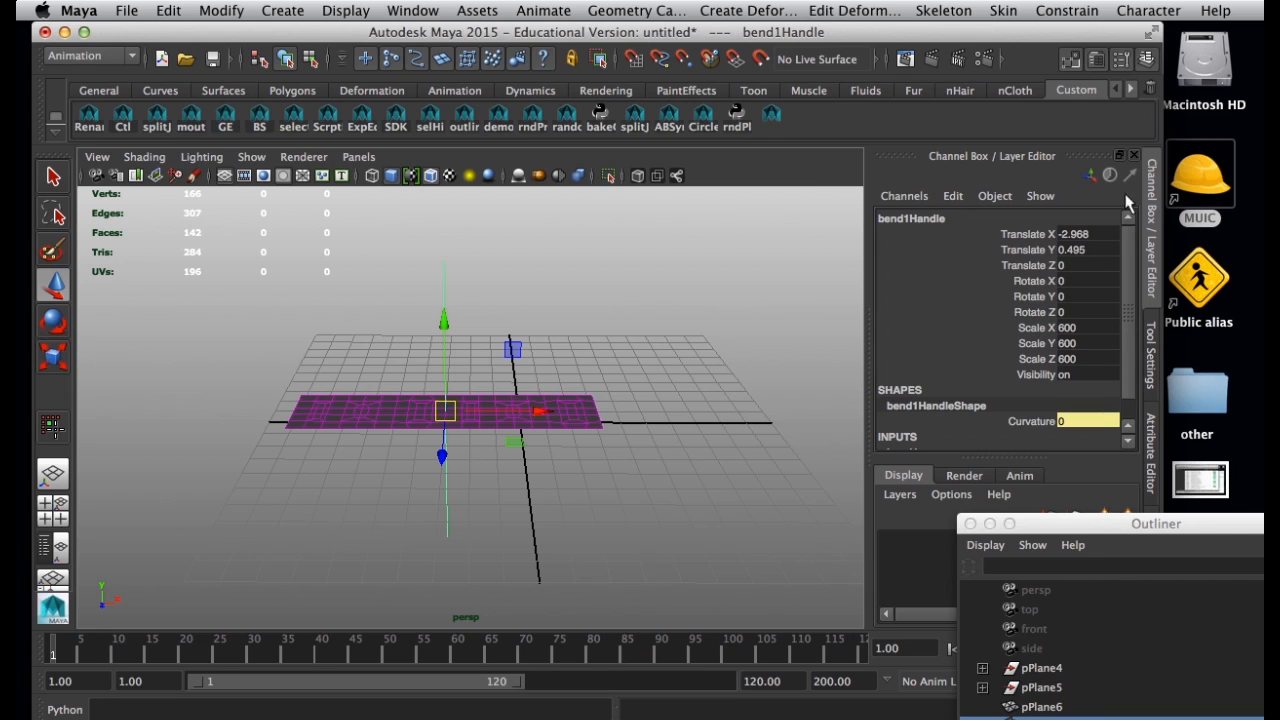
scroll(1134, 271, down, 1)
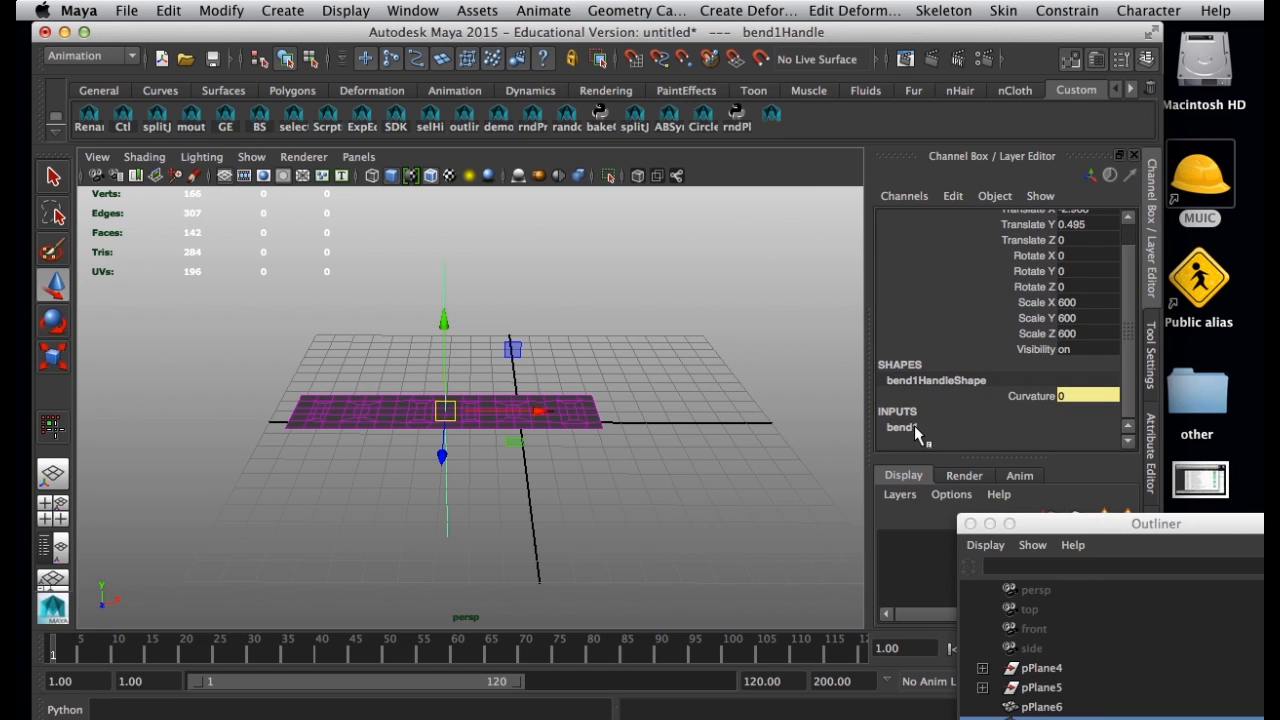
click(905, 428)
scroll(1003, 418, down, 4)
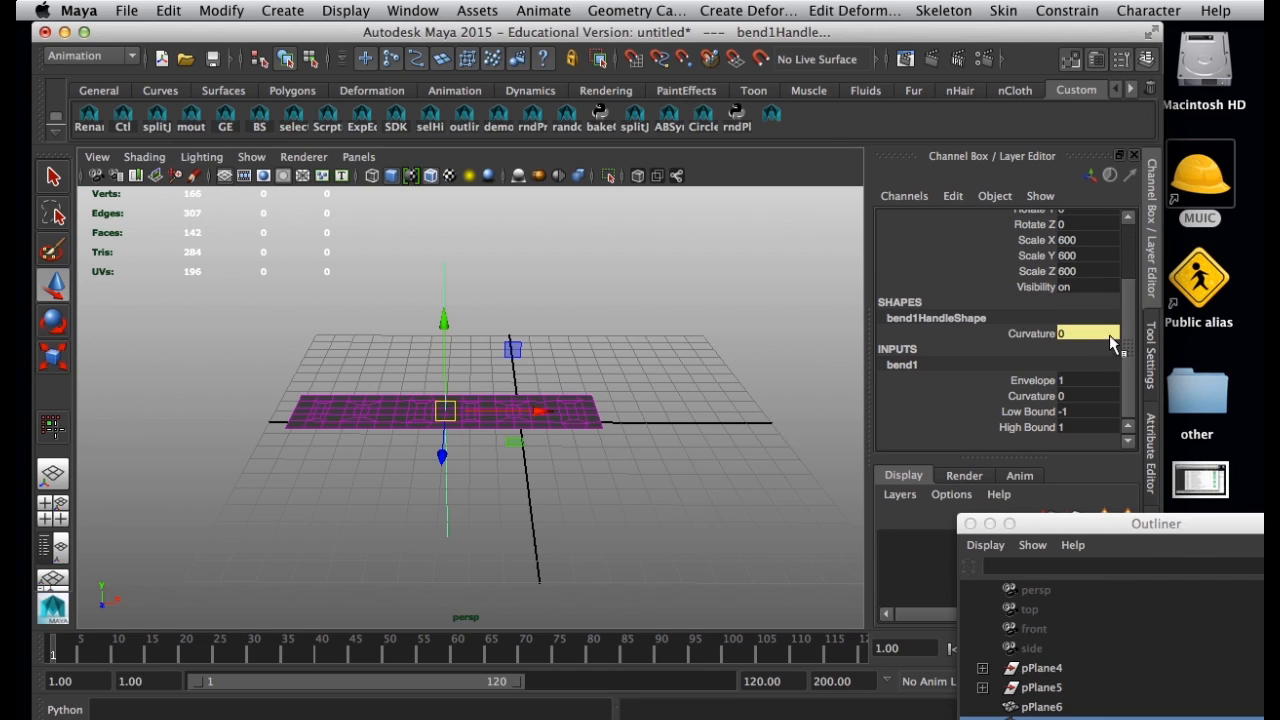
Set the bend deformer's Low Bound to 0 and High Bound to 2.
click(1077, 411)
text(0)
key(Return)
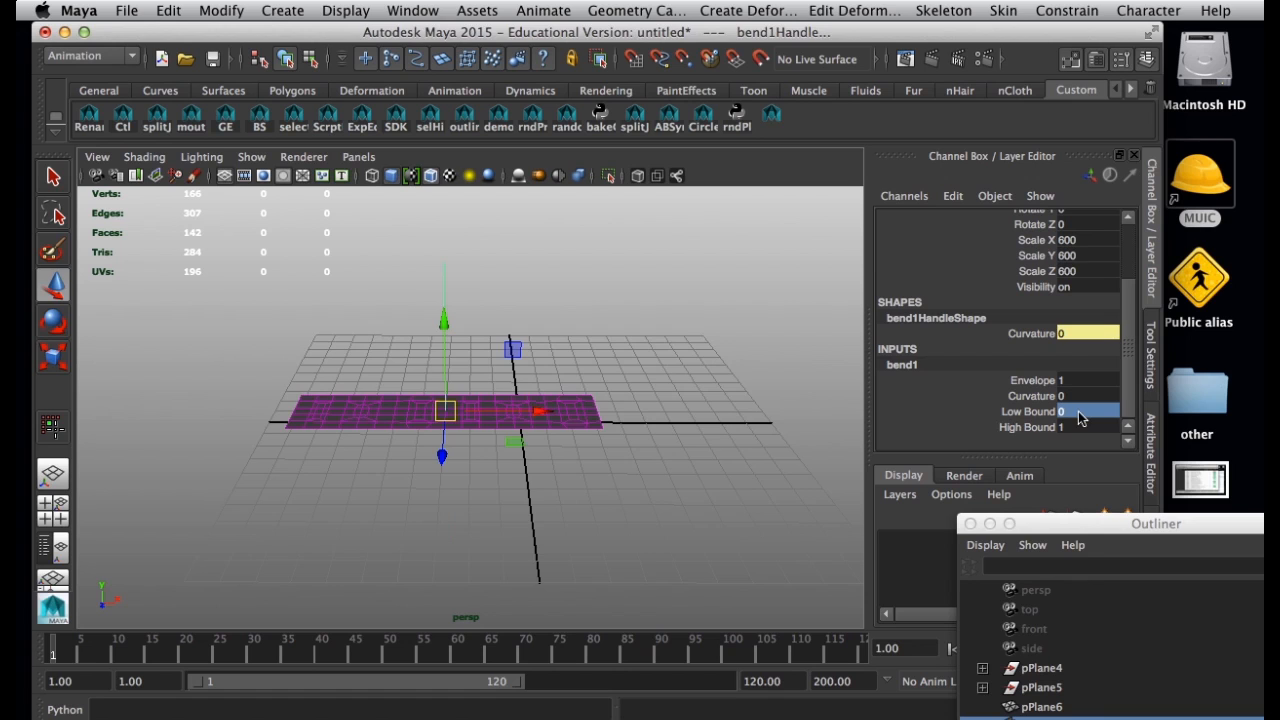
alt+drag(520, 572, 437, 429)
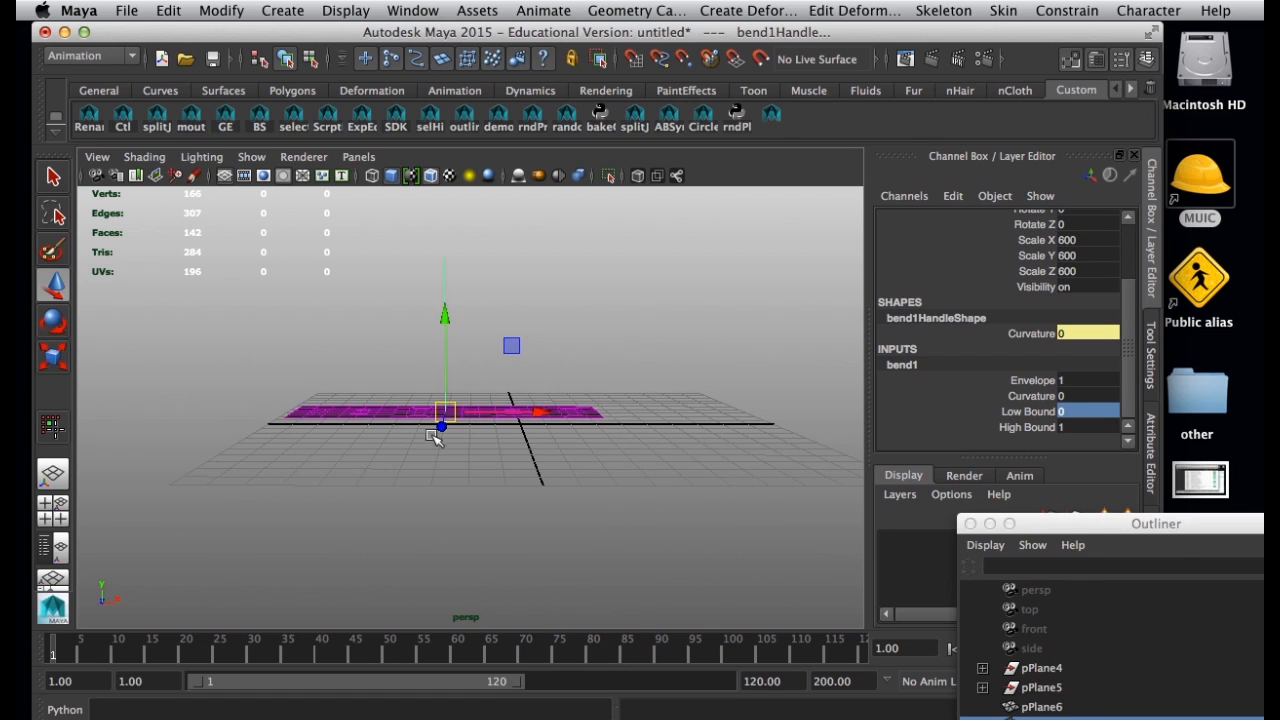
click(1070, 427)
text(2)
key(Return)
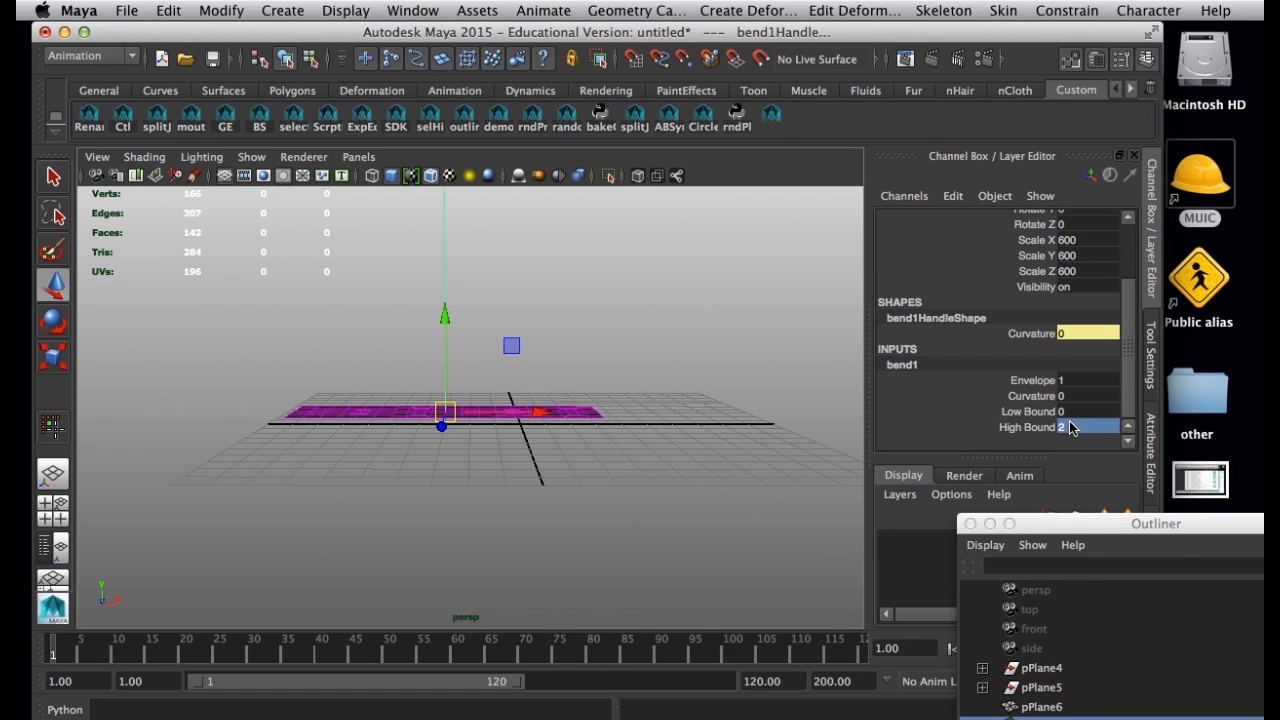
alt+drag(790, 510, 598, 527)
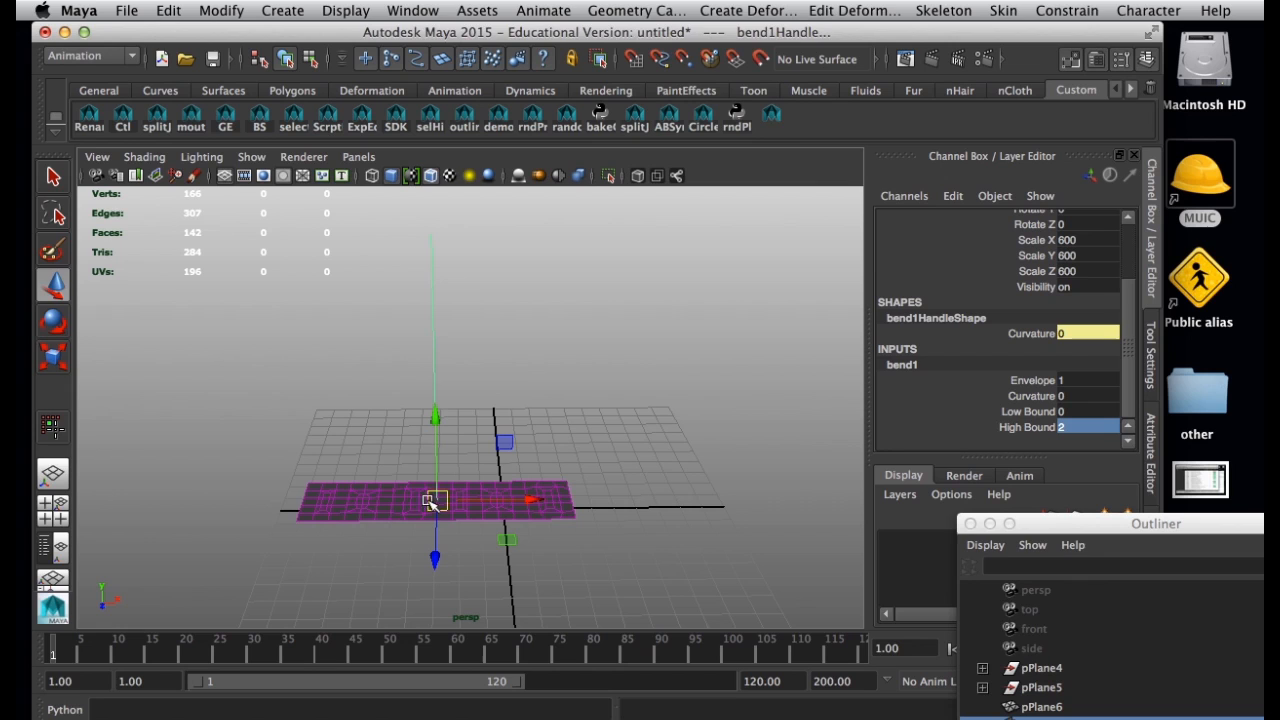
Move the bend handle along X to the right end of the strip and deselect it.
drag(441, 501, 551, 503)
alt+middle_drag(482, 518, 405, 485)
alt+right_drag(405, 485, 529, 560)
alt+middle_drag(529, 560, 476, 475)
alt+right_drag(476, 475, 515, 546)
alt+middle_drag(515, 546, 527, 510)
alt+drag(527, 510, 513, 487)
drag(417, 437, 563, 449)
alt+drag(682, 484, 491, 534)
click(556, 494)
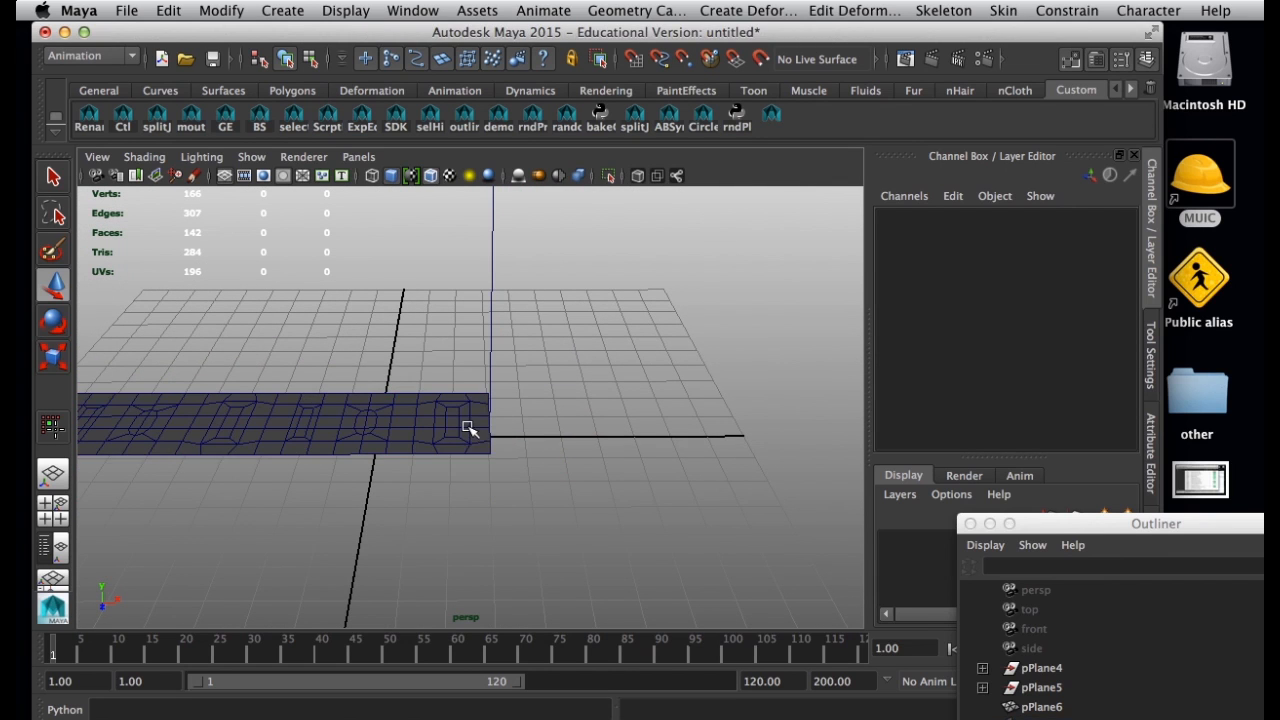
Select the strip mesh and move its pivot to the middle of its right end, at the bend handle.
click(468, 429)
key(d)
drag(377, 437, 489, 427)
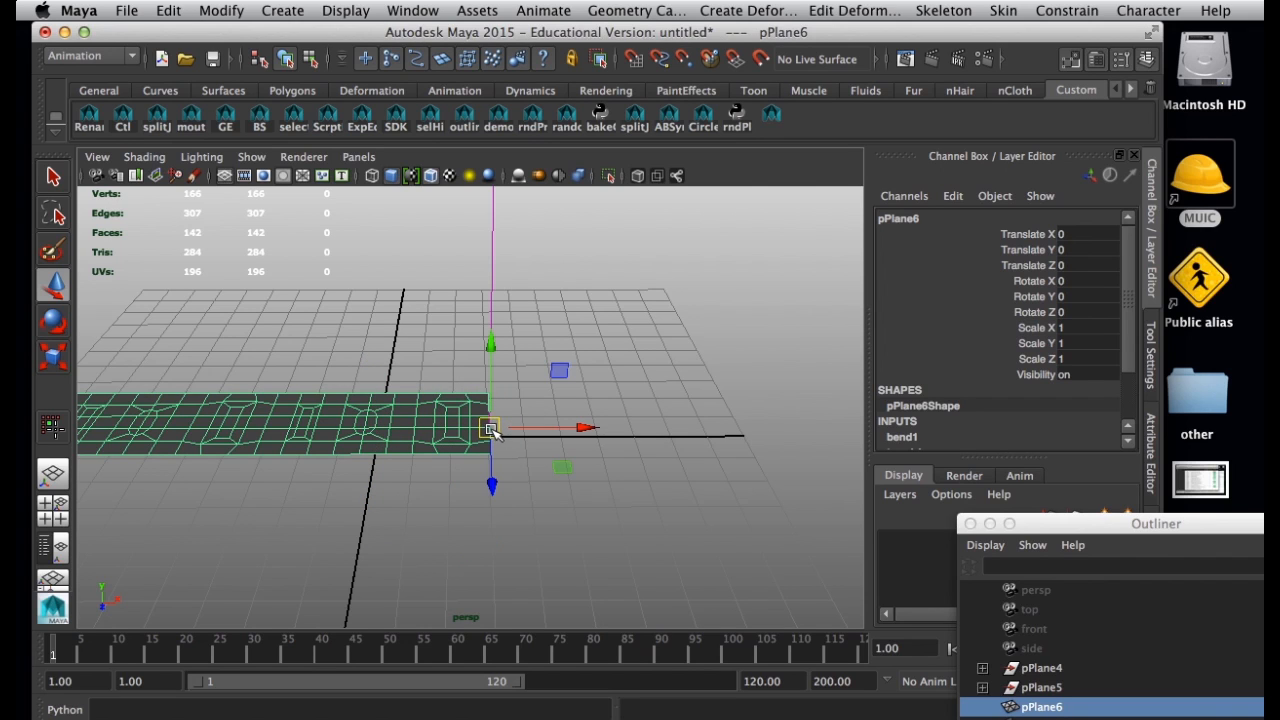
Rotate the strip upright about its pivot by setting Rotate Z to -90.
key(e)
drag(443, 357, 683, 352)
text(-90)
key(Return)
click(734, 369)
alt+drag(734, 369, 358, 362)
alt+drag(431, 389, 471, 400)
click(471, 400)
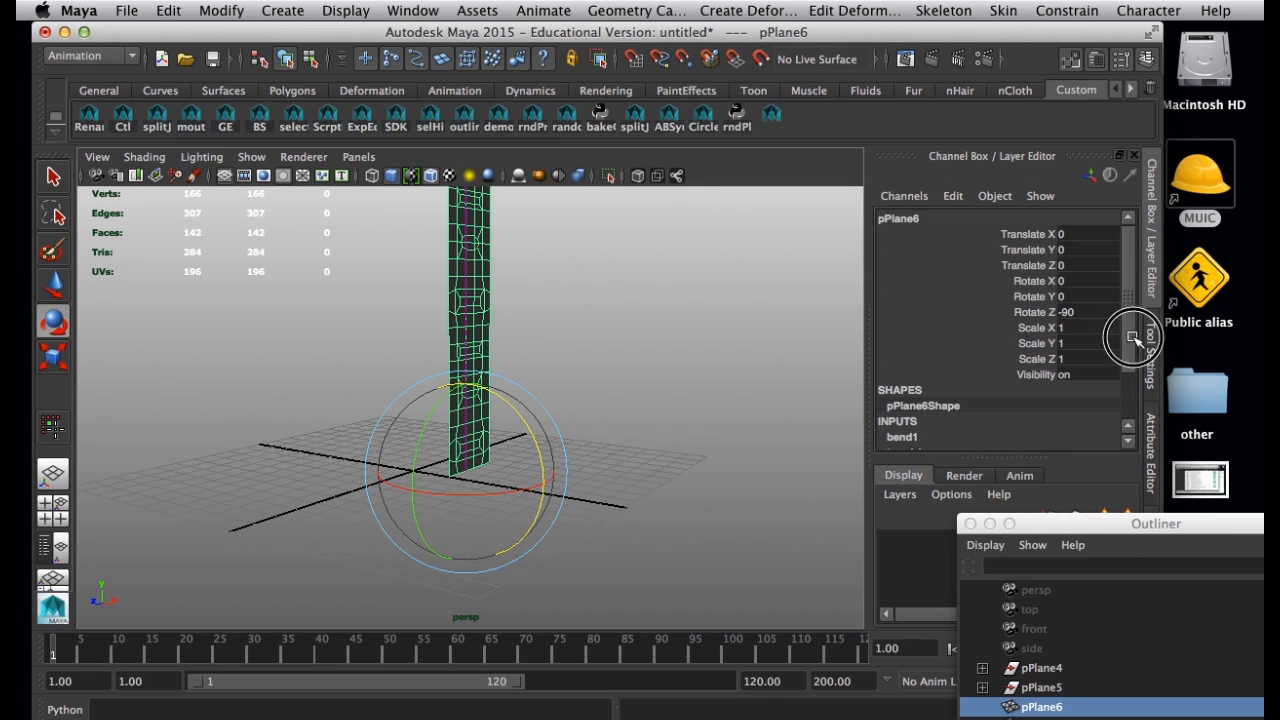
Expand the mesh's bend1 input and set its Curvature to 180 to curl the strip into a ring.
scroll(1130, 345, down, 3)
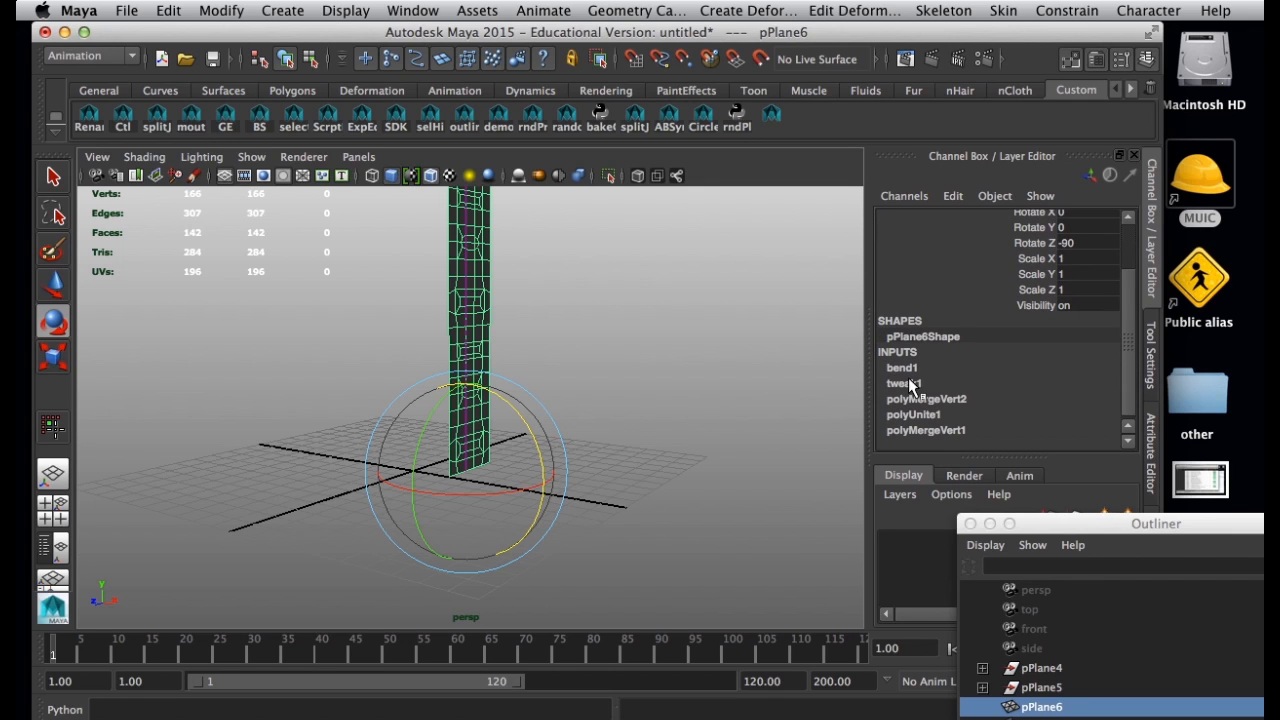
click(913, 367)
scroll(1114, 333, down, 1)
click(1040, 366)
middle_drag(679, 435, 822, 452)
double_click(1100, 366)
text(180)
key(Return)
Examine the curled ring from inside and outside to check its shape and where its ends meet.
alt+drag(300, 424, 338, 414)
alt+right_drag(338, 414, 463, 486)
alt+middle_drag(463, 486, 429, 414)
alt+right_drag(429, 414, 449, 443)
alt+drag(449, 443, 437, 473)
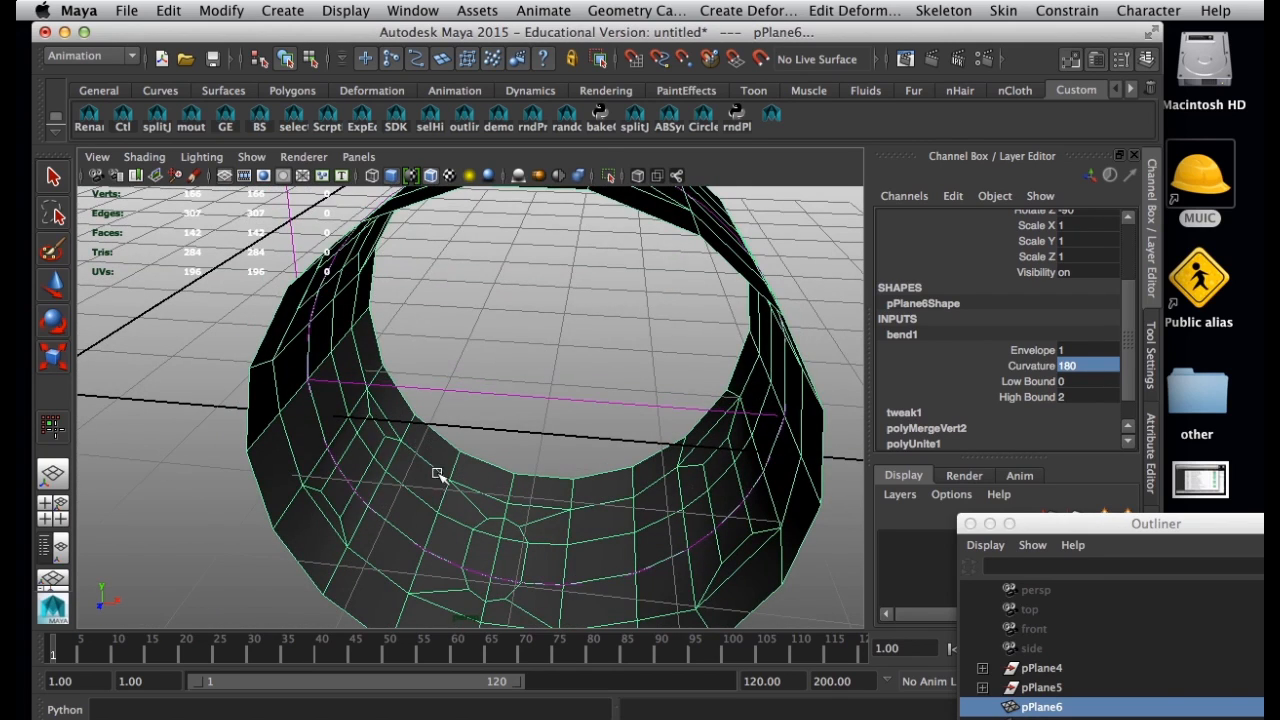
key(e)
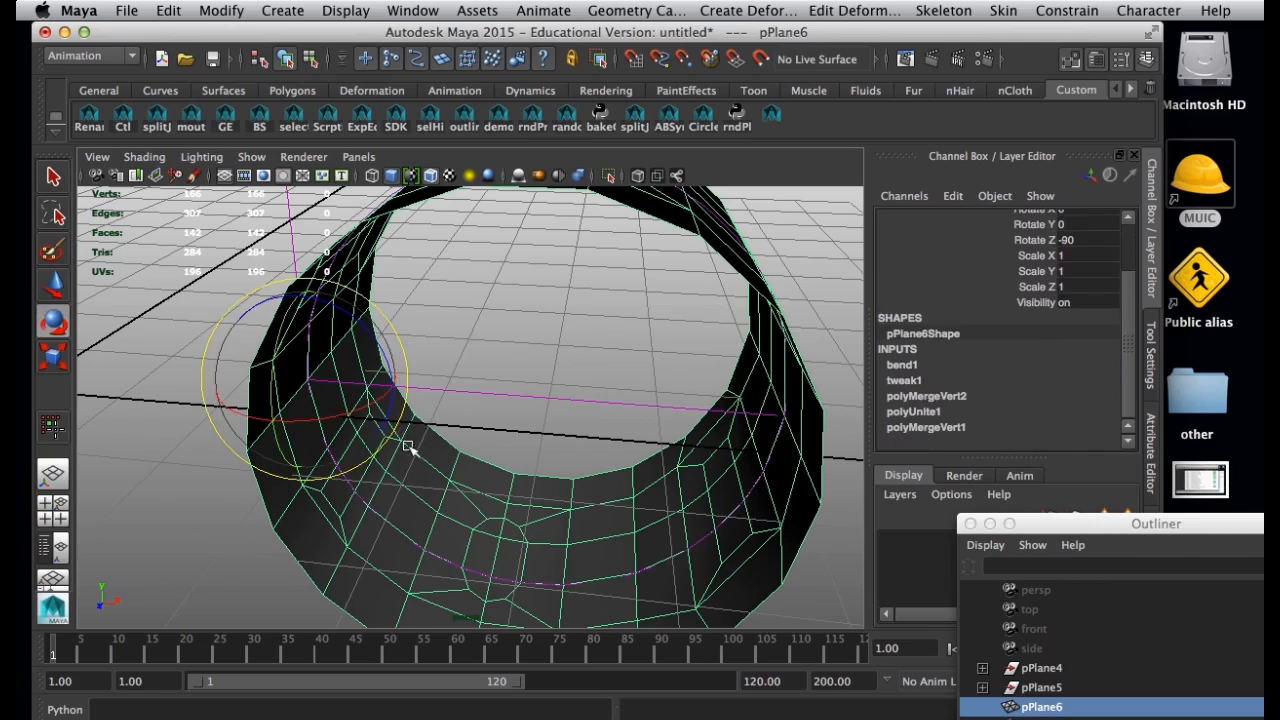
click(475, 378)
click(484, 473)
alt+right_drag(484, 473, 386, 491)
mouse_move(386, 491)
alt+mouse_down()
mouse_move(411, 534)
mouse_move(282, 469)
mouse_move(340, 444)
mouse_move(390, 466)
mouse_move(368, 500)
alt+mouse_up()
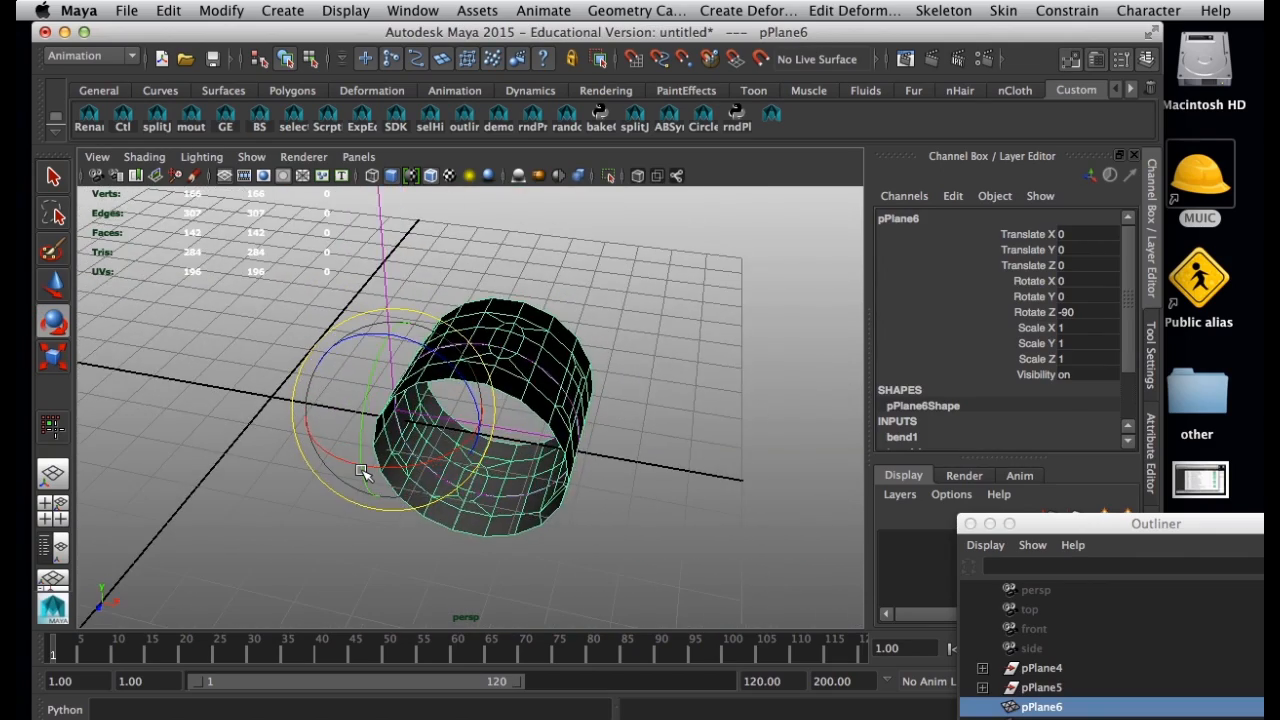
Rotate the ring mesh about X to about -57 while the deformer is active, and undo the rotation.
click(624, 437)
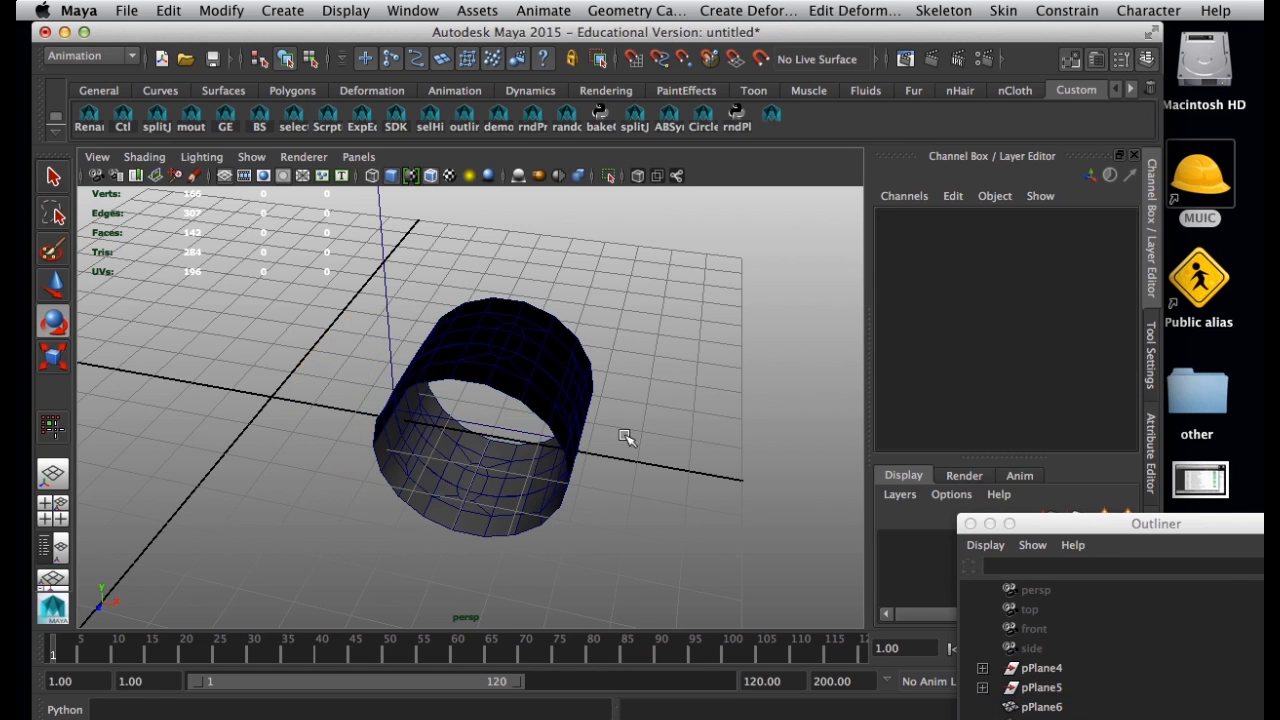
click(550, 441)
drag(447, 453, 517, 390)
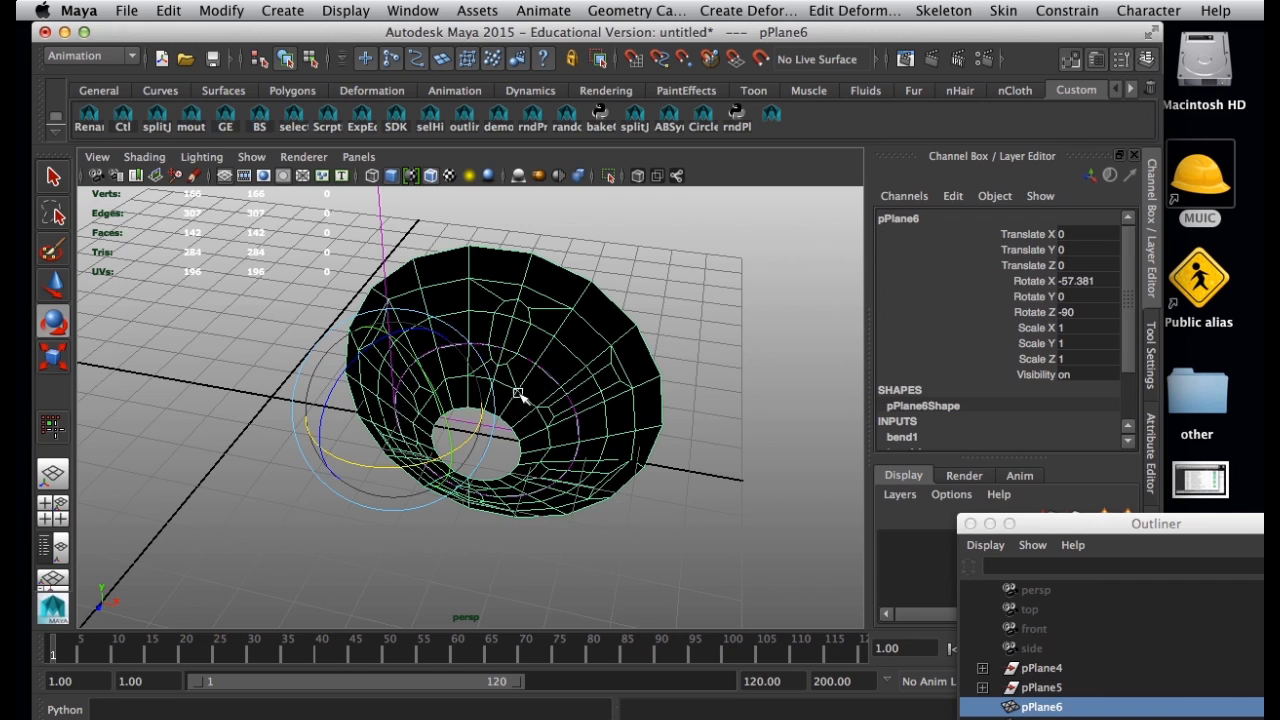
key(z)
Duplicate the ring and move the copy back along Z to about -5.45.
click(705, 463)
click(543, 399)
key(ctrl+d)
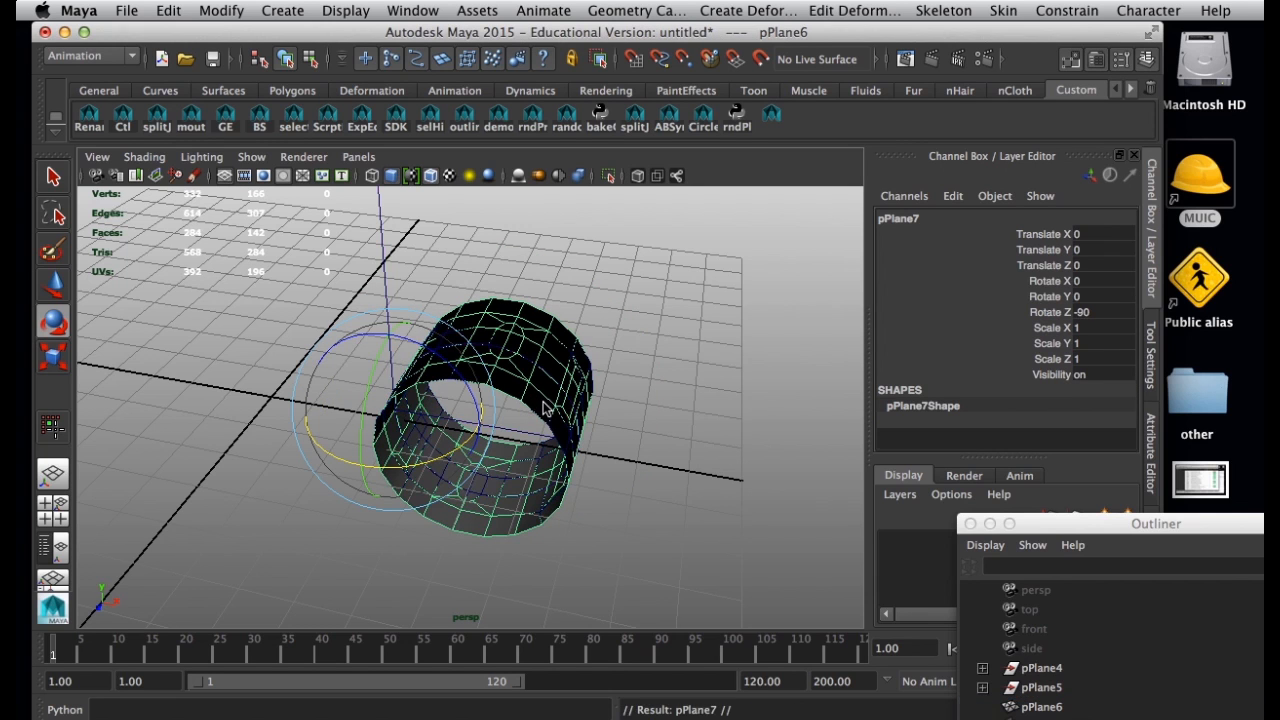
key(w)
drag(361, 472, 441, 336)
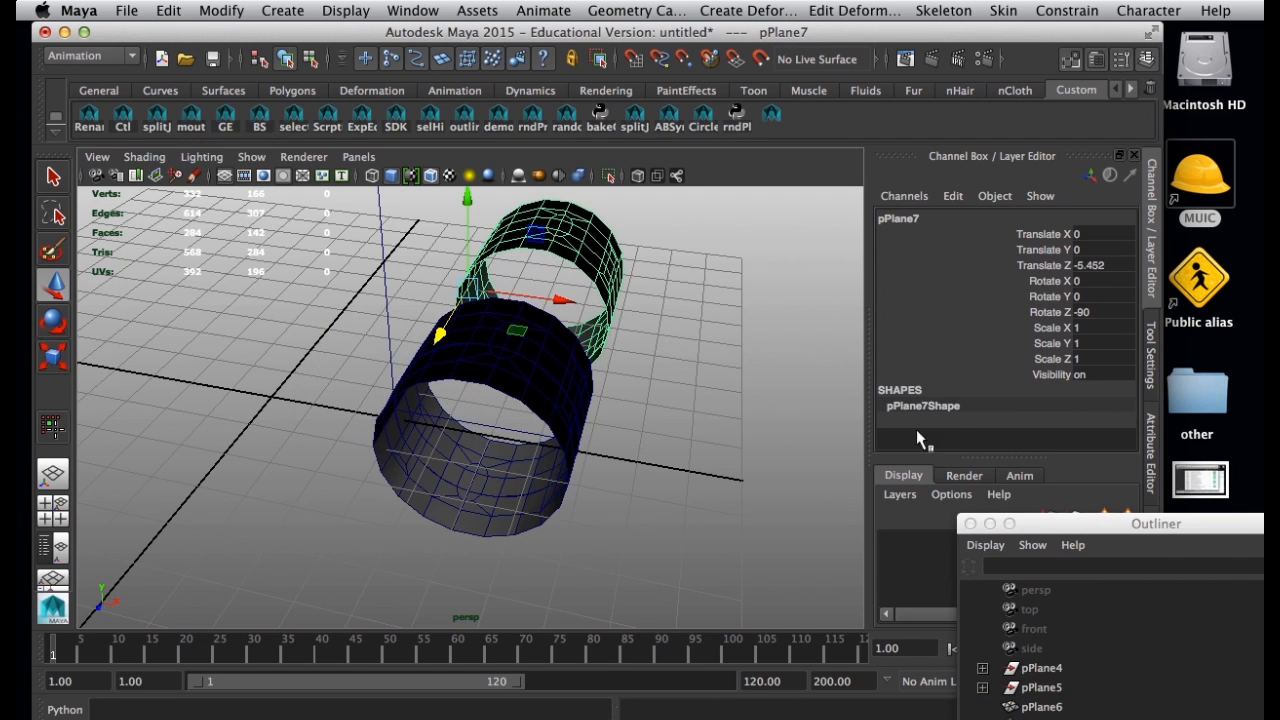
alt+drag(593, 350, 606, 380)
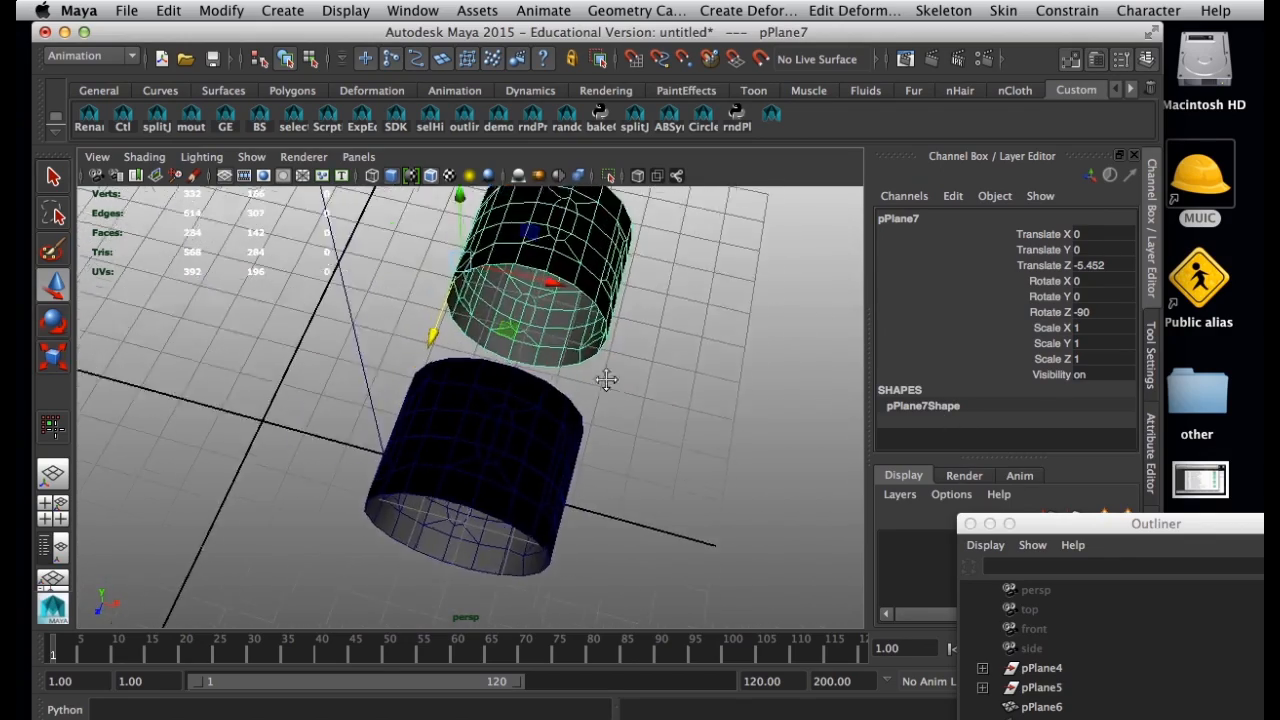
alt+middle_drag(606, 380, 475, 398)
alt+drag(443, 325, 426, 477)
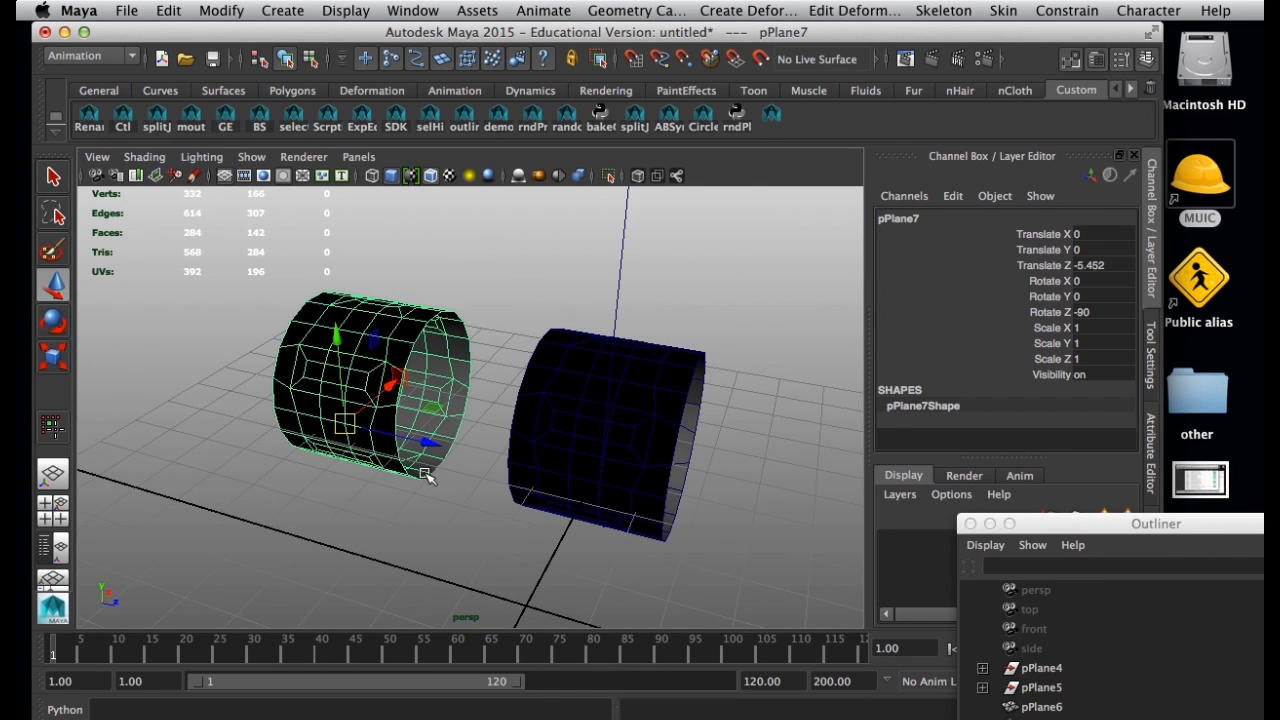
Center the duplicated ring's pivot and rotate the ring to about 7 in Rotate Y.
click(282, 10)
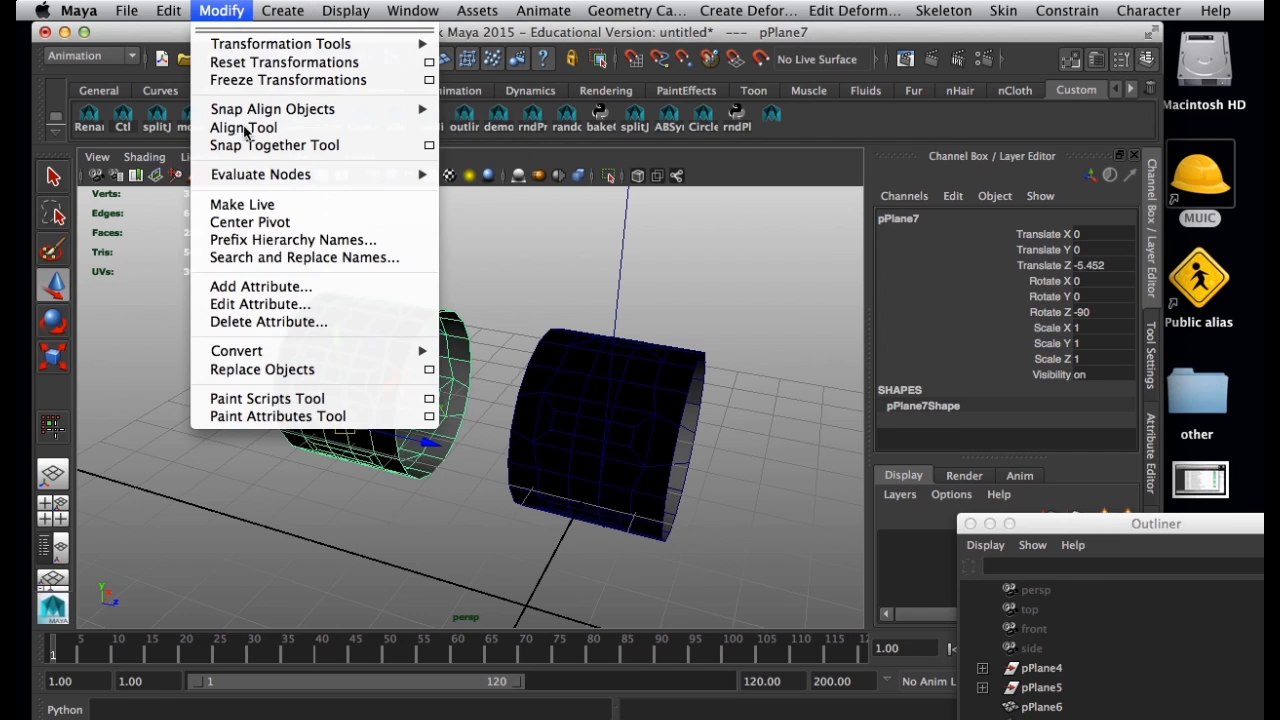
click(250, 222)
key(e)
drag(398, 302, 405, 320)
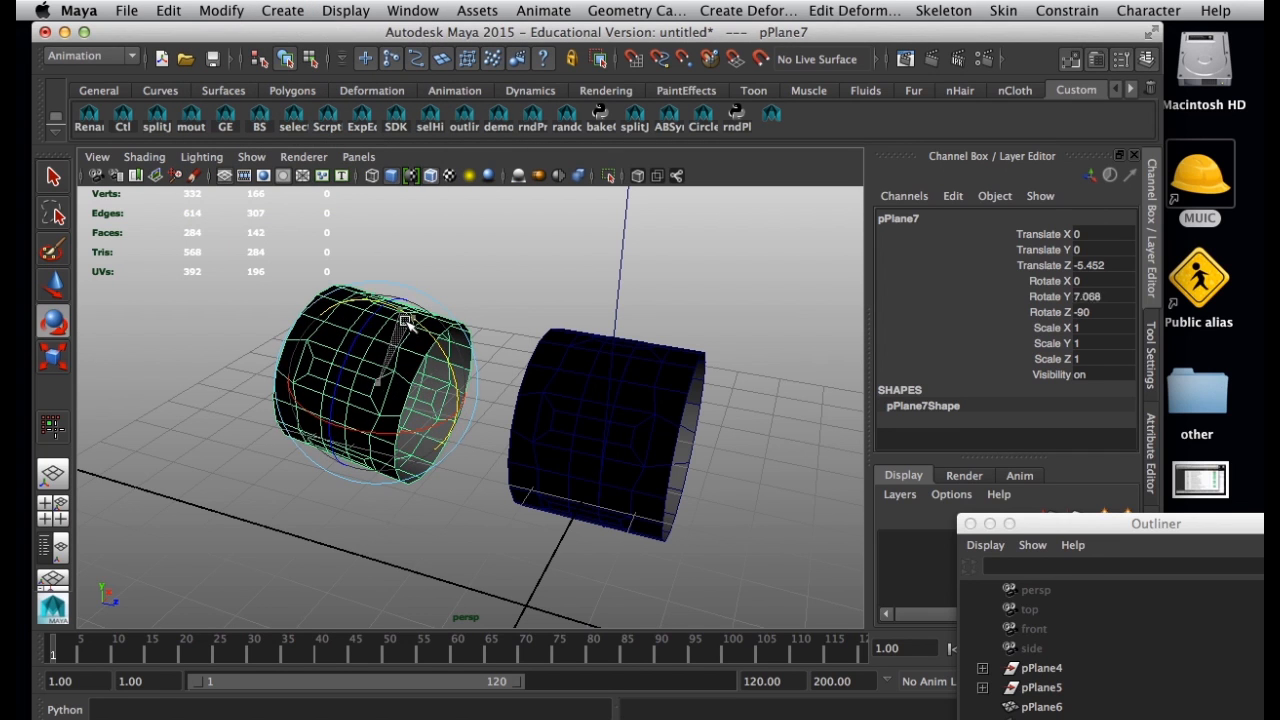
Set the duplicated ring's Rotate Y to 90 so it stands upright.
double_click(1134, 298)
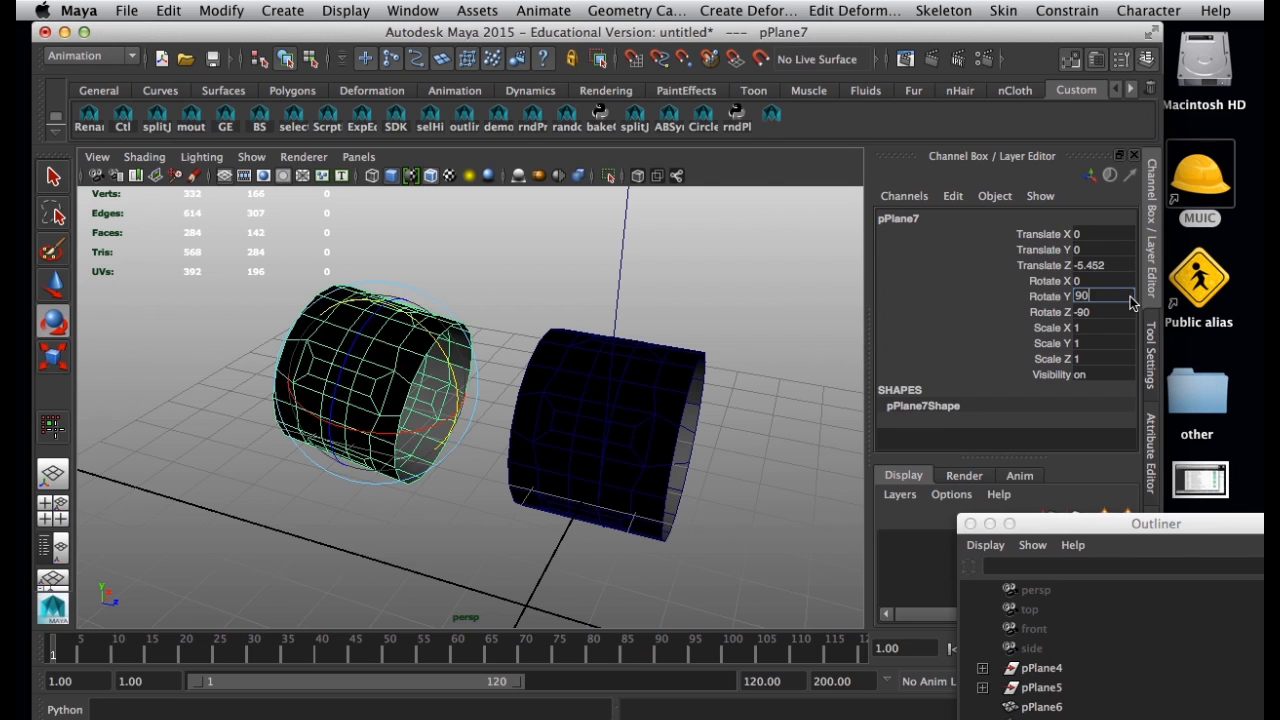
text(90)
key(Return)
alt+drag(352, 490, 484, 474)
Delete the original ring that carries the Bend deformer and keep only the upright copy.
click(643, 392)
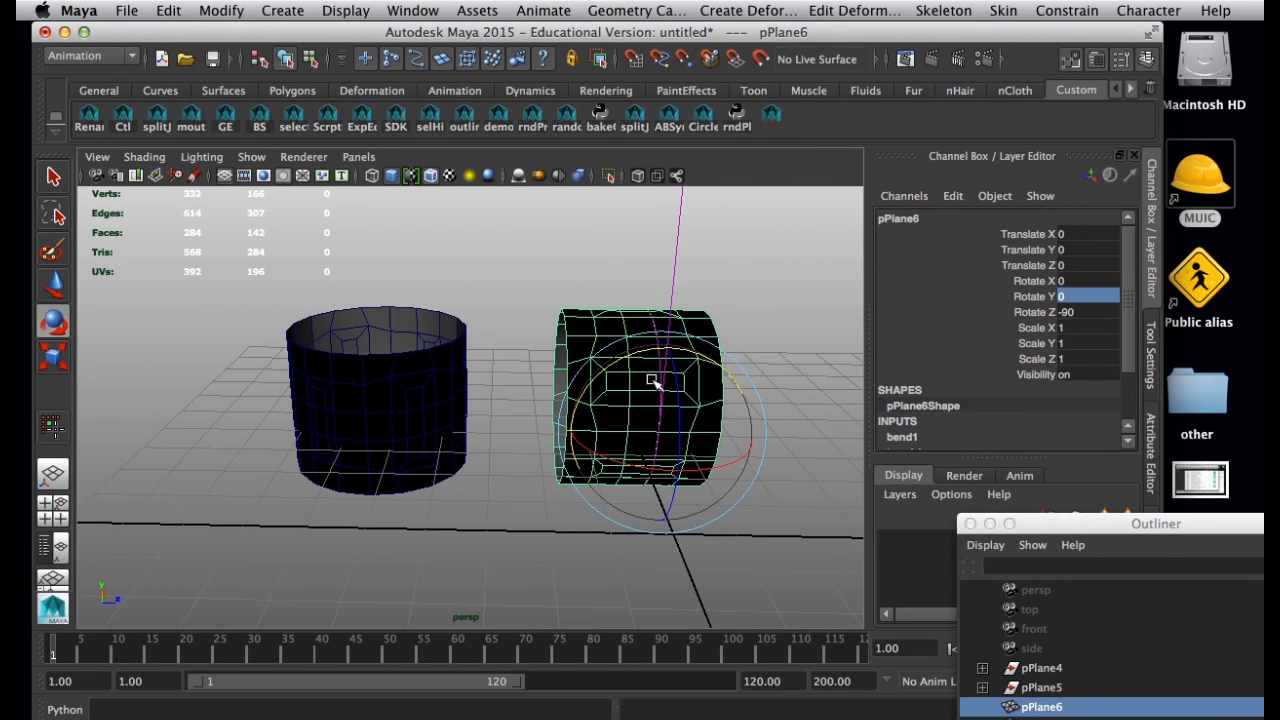
key(Delete)
click(400, 395)
alt+drag(392, 422, 489, 477)
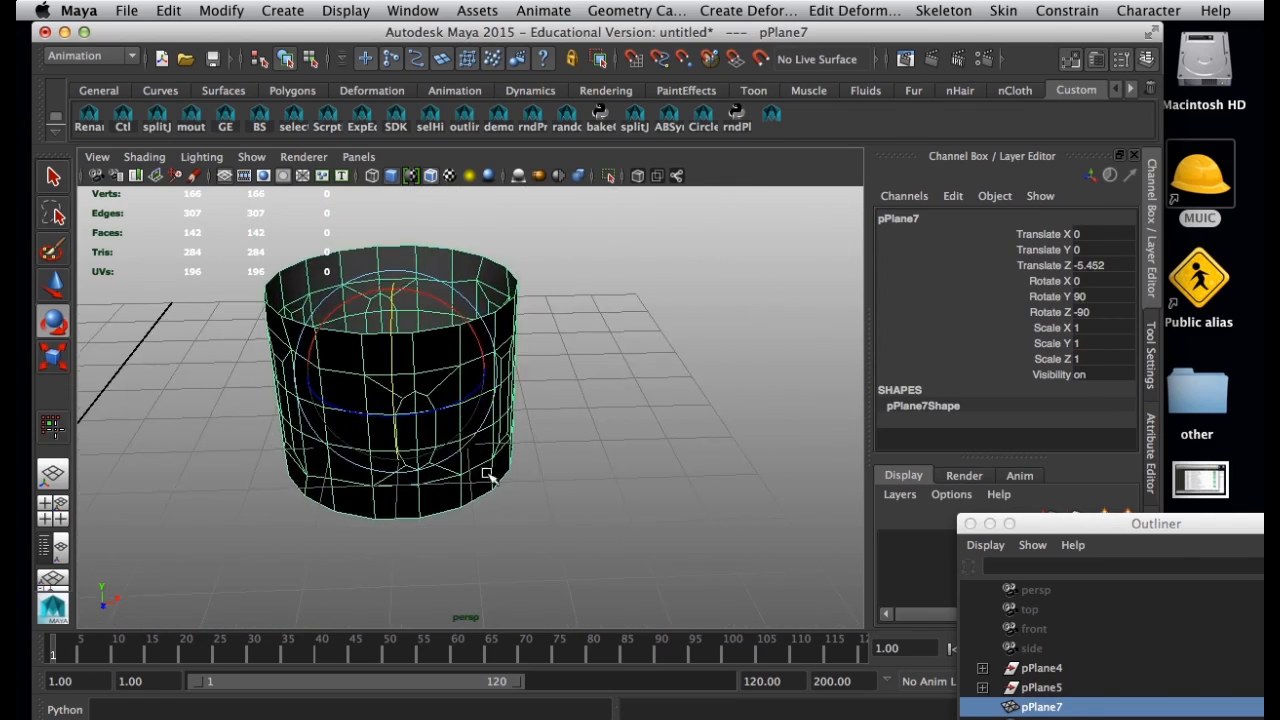
click(641, 465)
alt+drag(603, 480, 592, 430)
alt+drag(484, 377, 372, 286)
drag(290, 31, 281, 30)
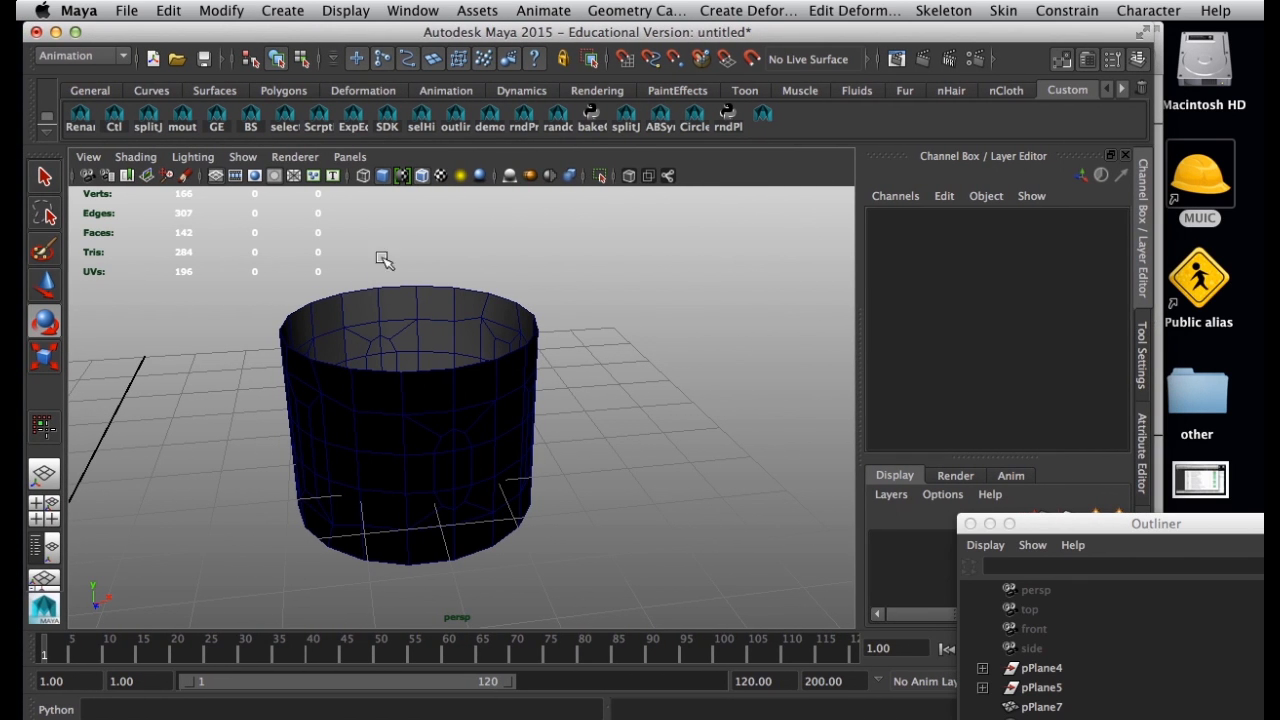
Try the legacy viewport renderers and set the viewport lighting to Use No Lights.
click(295, 157)
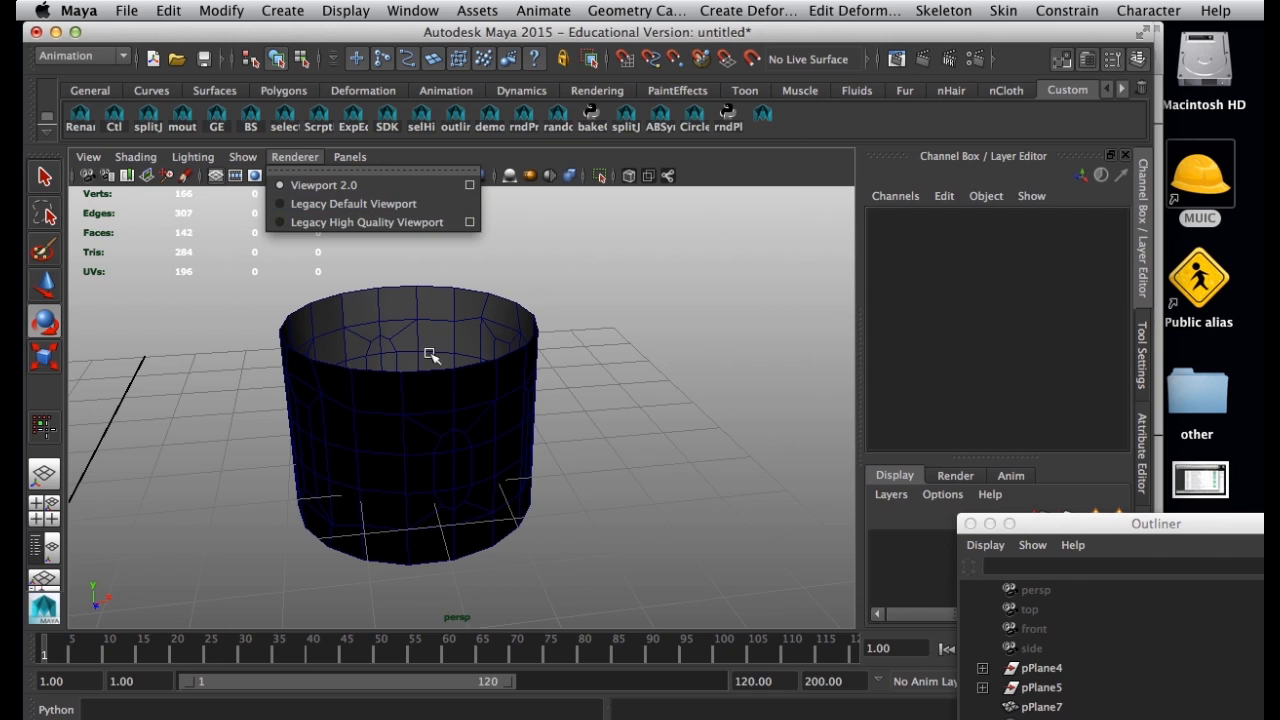
click(325, 207)
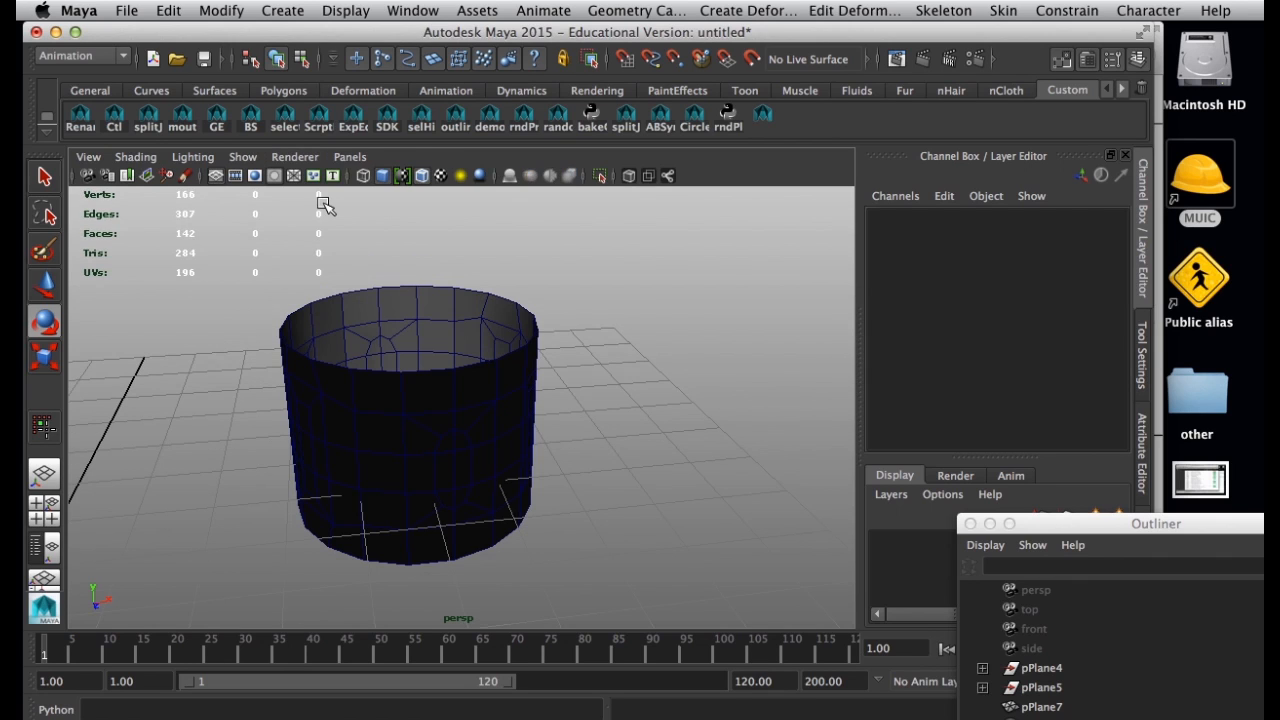
click(295, 157)
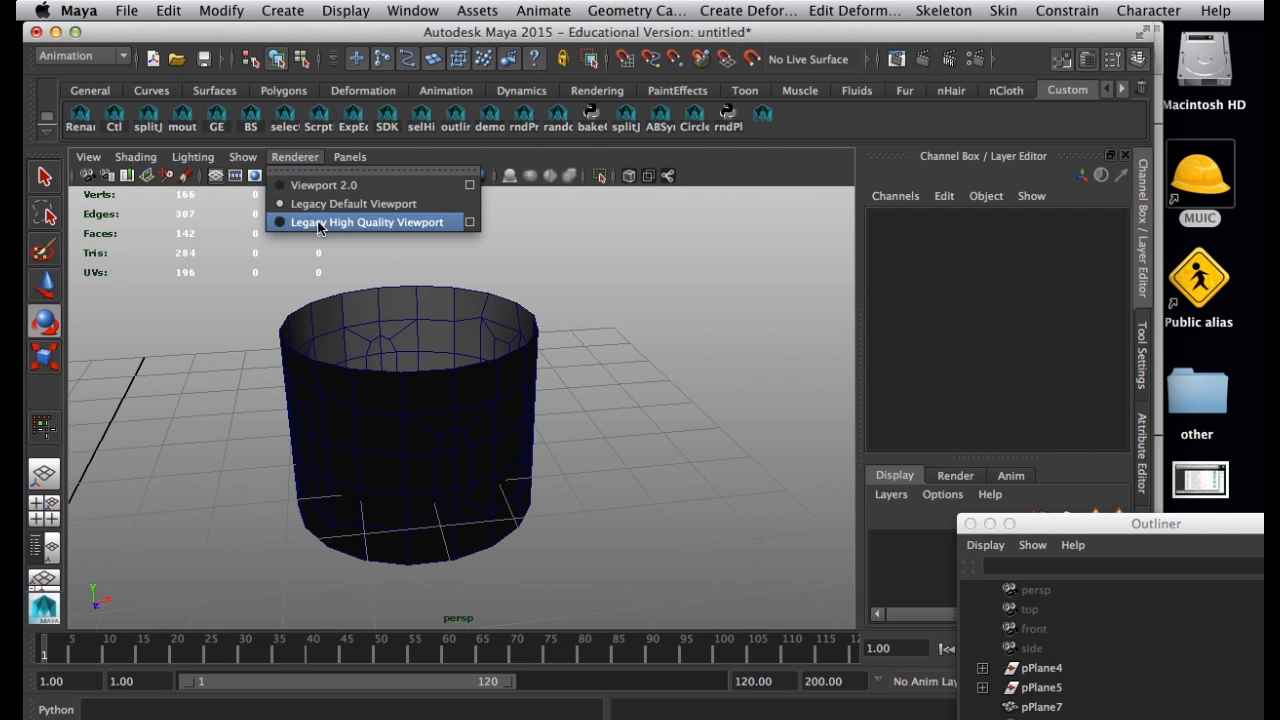
click(322, 221)
alt+drag(478, 469, 443, 441)
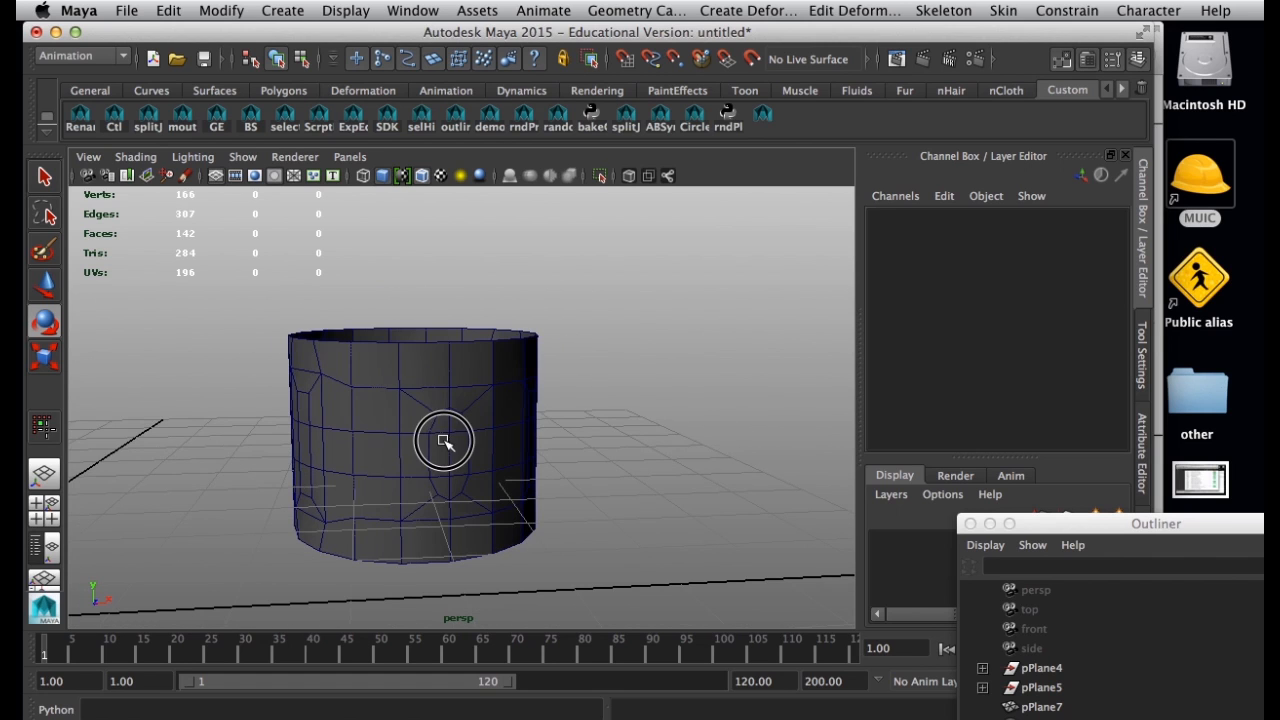
click(177, 158)
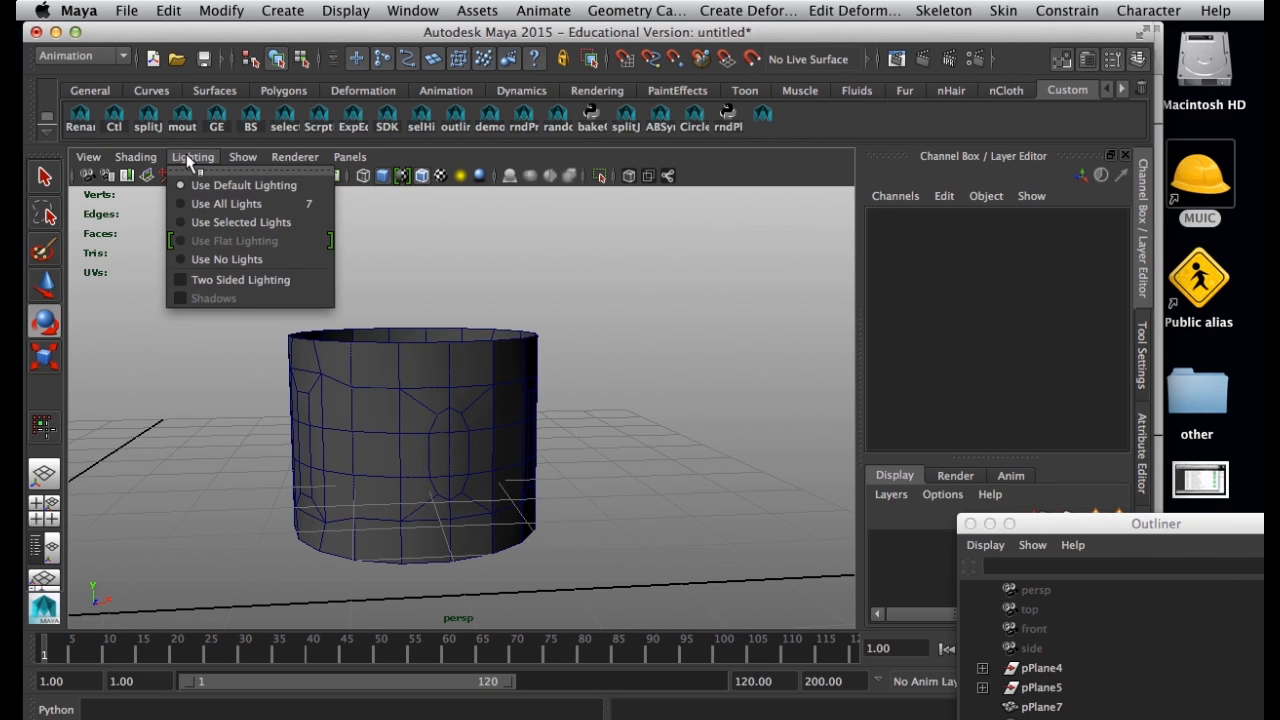
click(238, 262)
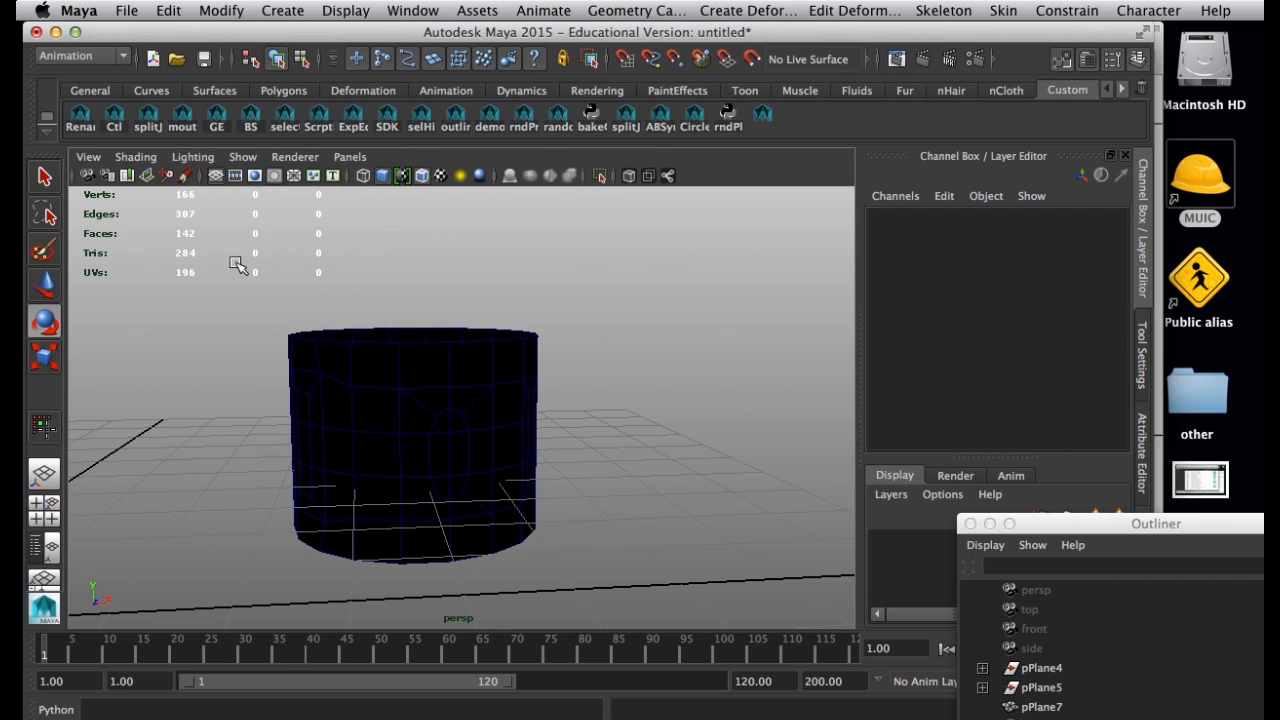
Switch the viewport renderer to Viewport 2.0 with flat lighting and look over the ring's surface and shading options.
click(215, 160)
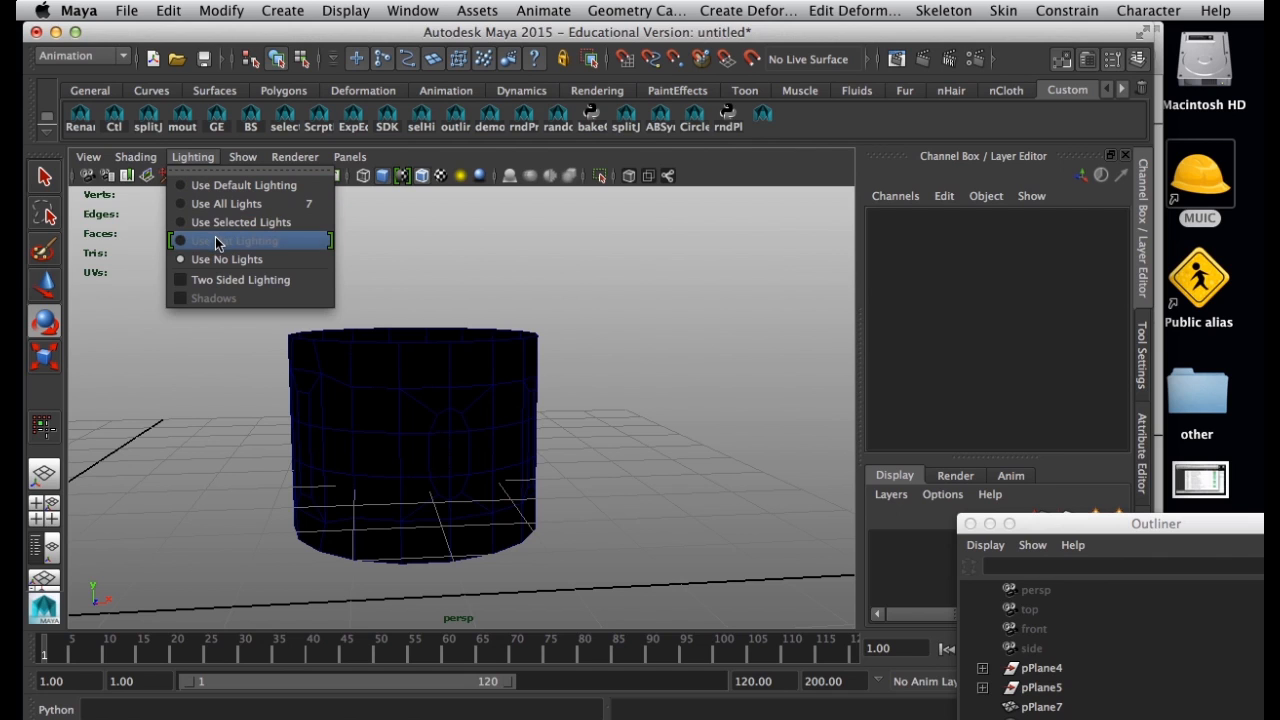
click(300, 163)
click(309, 162)
click(249, 164)
click(193, 158)
click(205, 242)
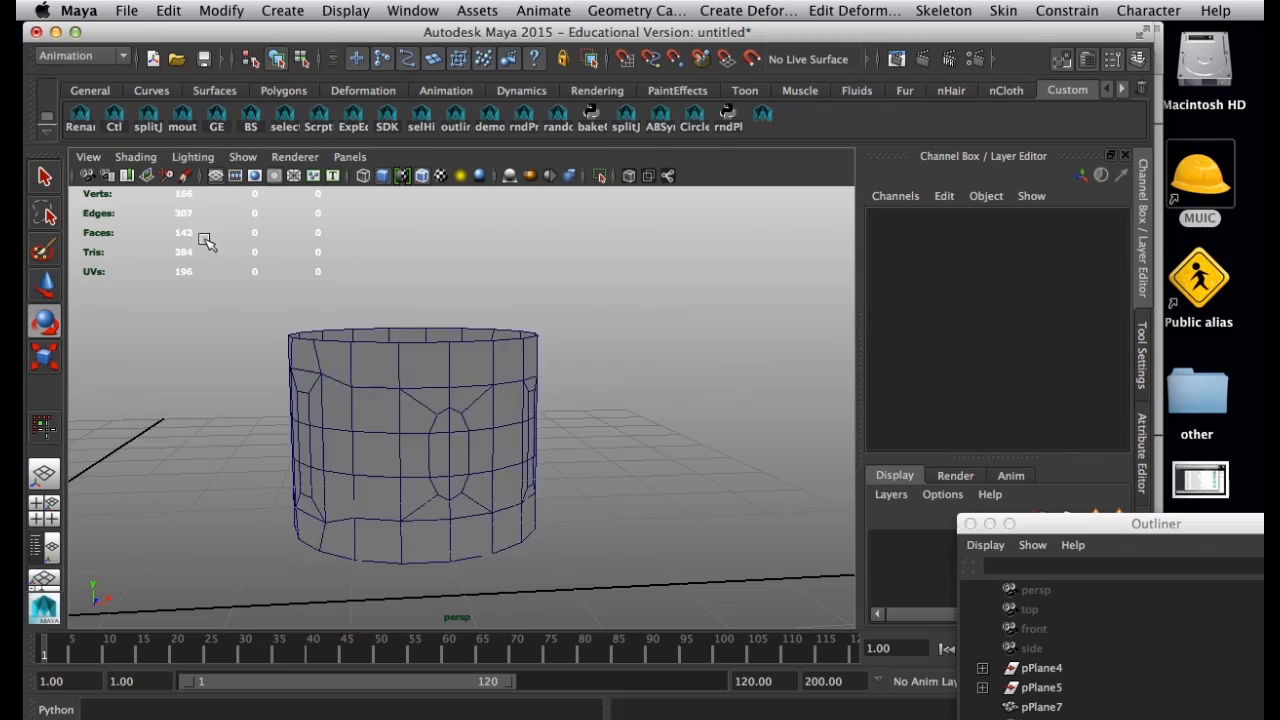
alt+drag(517, 441, 398, 320)
click(387, 345)
click(427, 300)
click(137, 157)
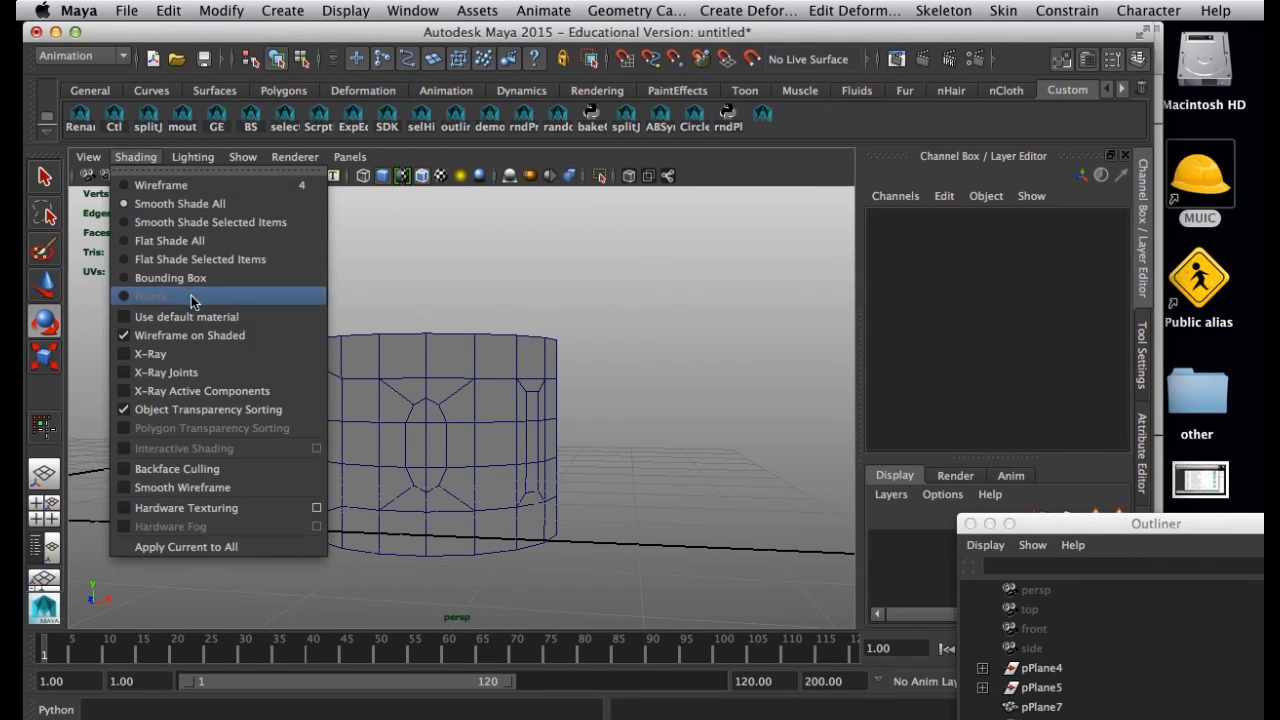
mouse_move(471, 286)
alt+mouse_down()
mouse_move(535, 455)
mouse_move(528, 420)
mouse_move(494, 466)
mouse_move(421, 414)
alt+mouse_up()
alt+right_drag(421, 414, 392, 197)
Restore default lighting in the viewport while keeping Viewport 2.0 as the renderer.
click(294, 158)
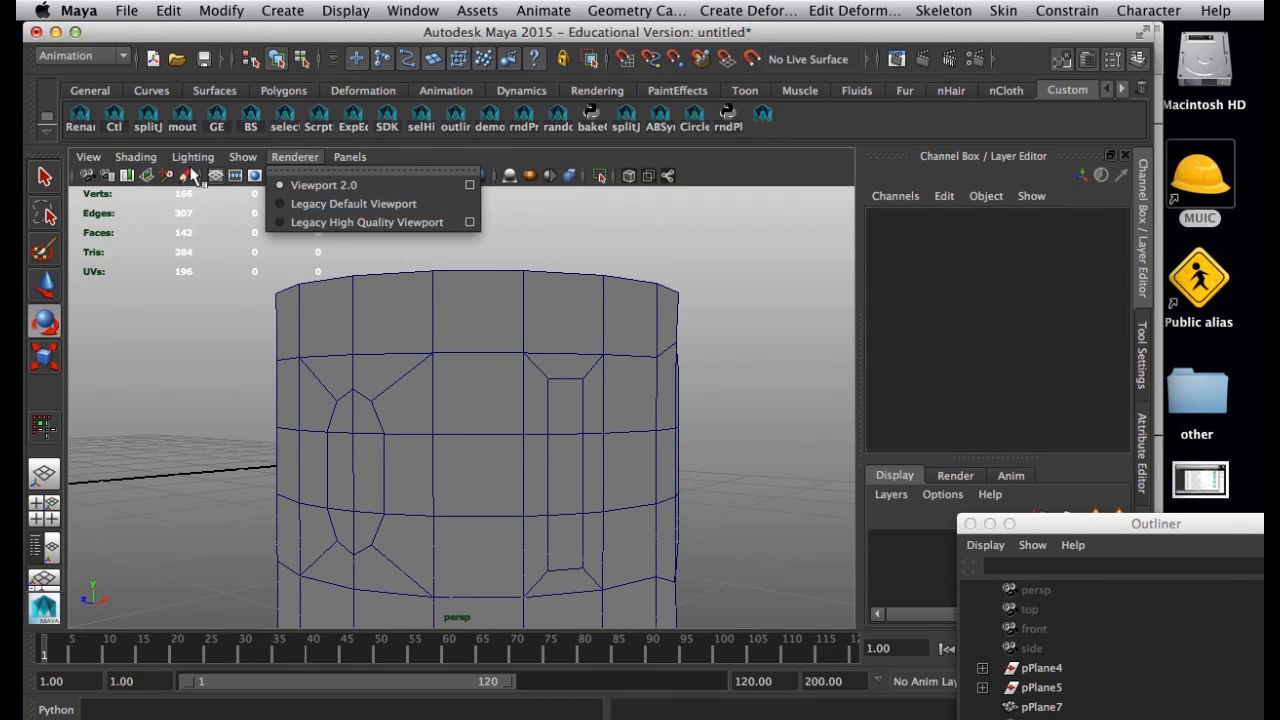
mouse_move(193, 157)
click(212, 187)
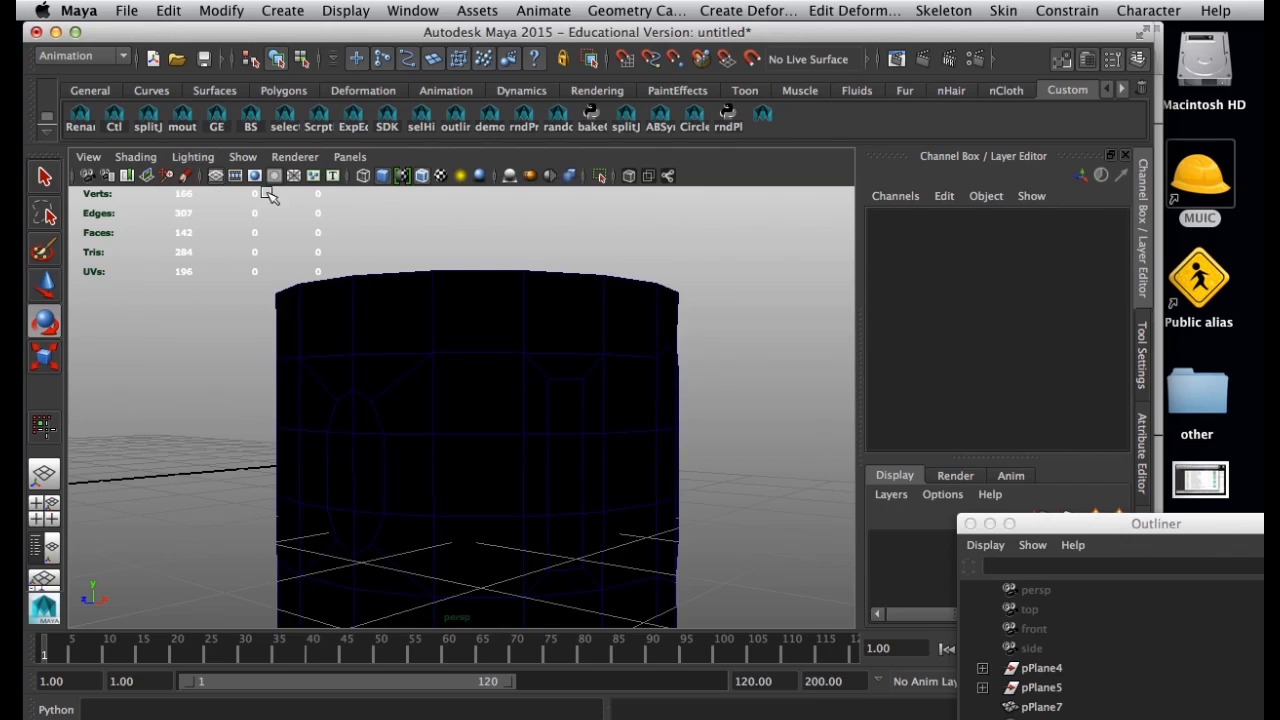
click(310, 160)
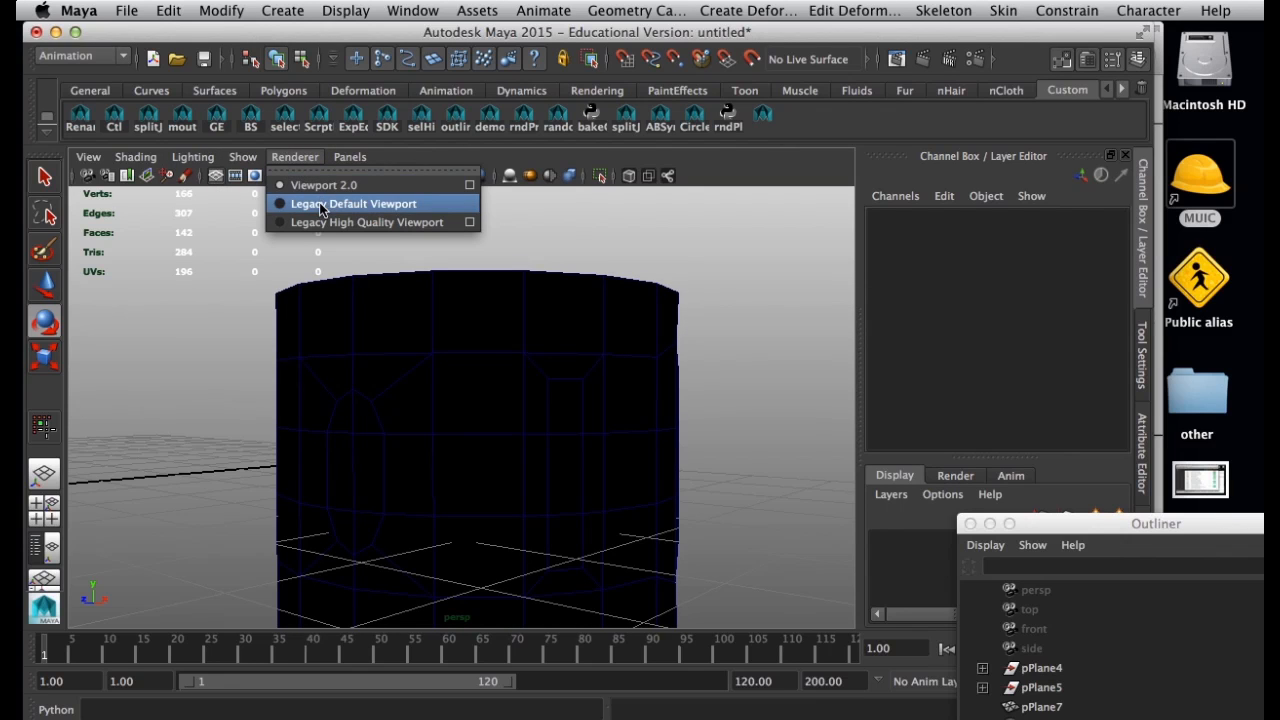
click(322, 186)
alt+drag(380, 309, 537, 396)
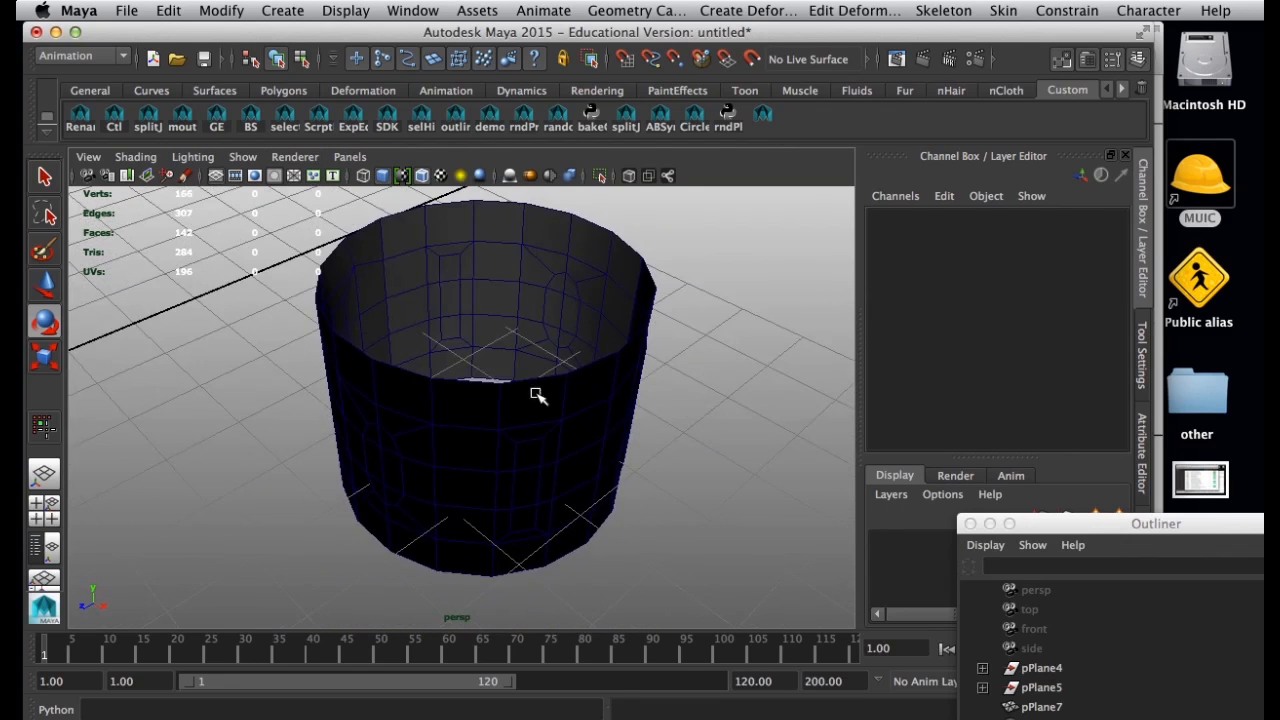
click(295, 157)
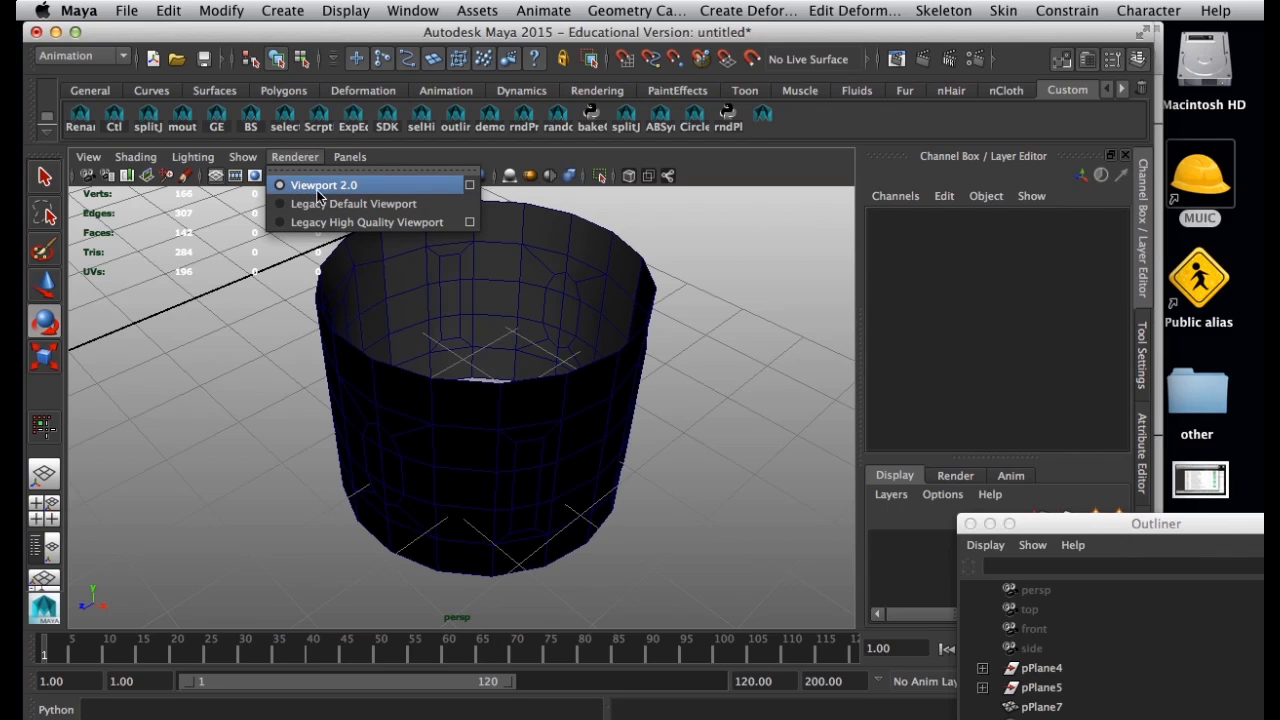
click(178, 157)
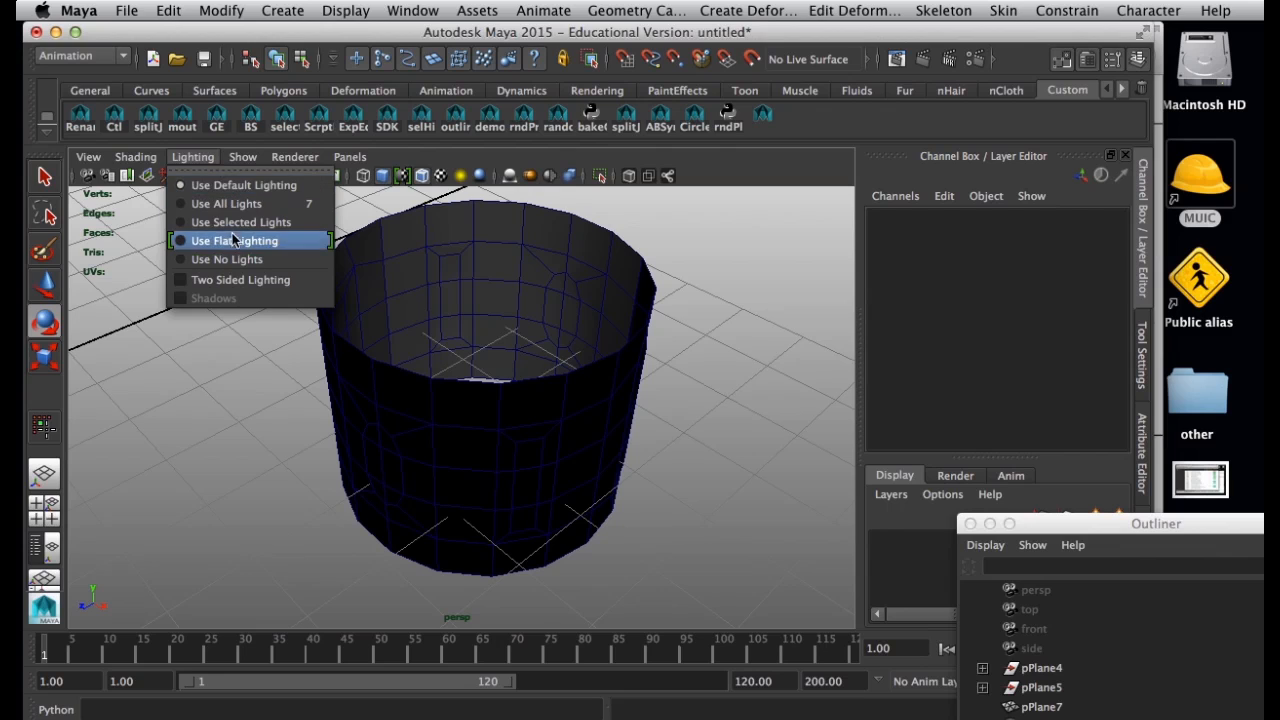
click(508, 262)
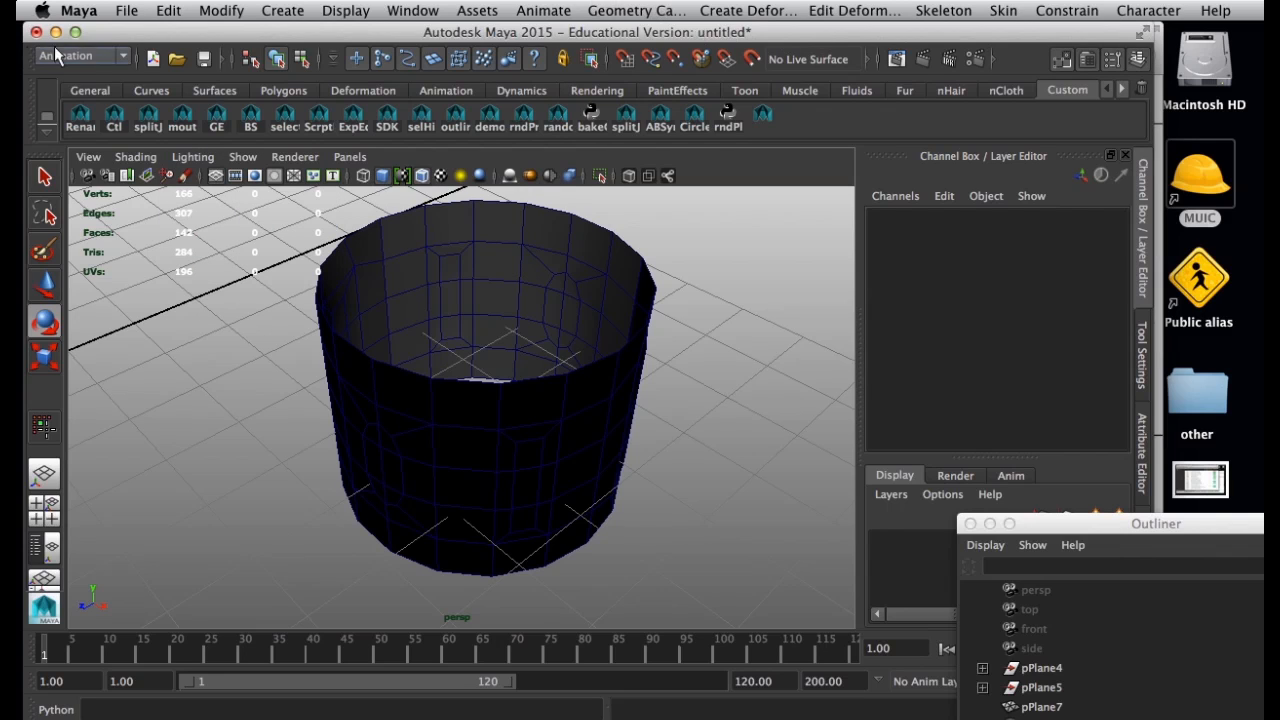
Switch to the Polygons menu set and reverse the ring's normals.
click(57, 55)
click(60, 85)
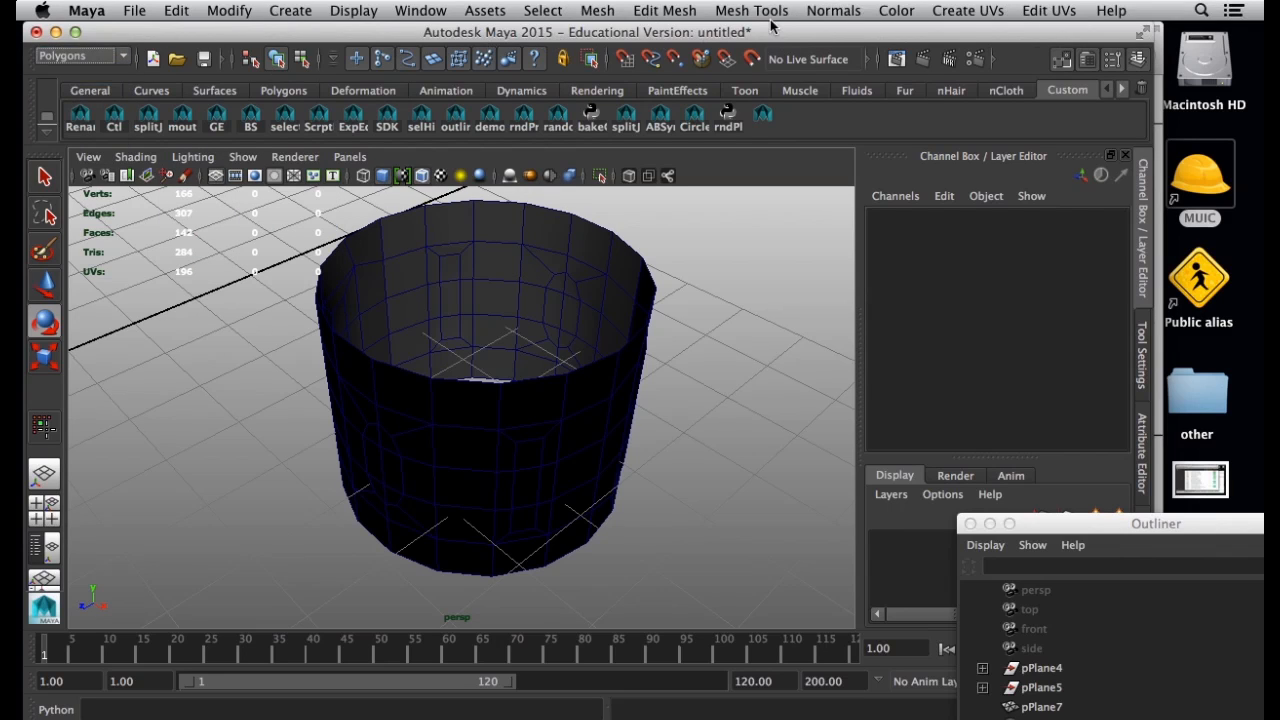
click(820, 12)
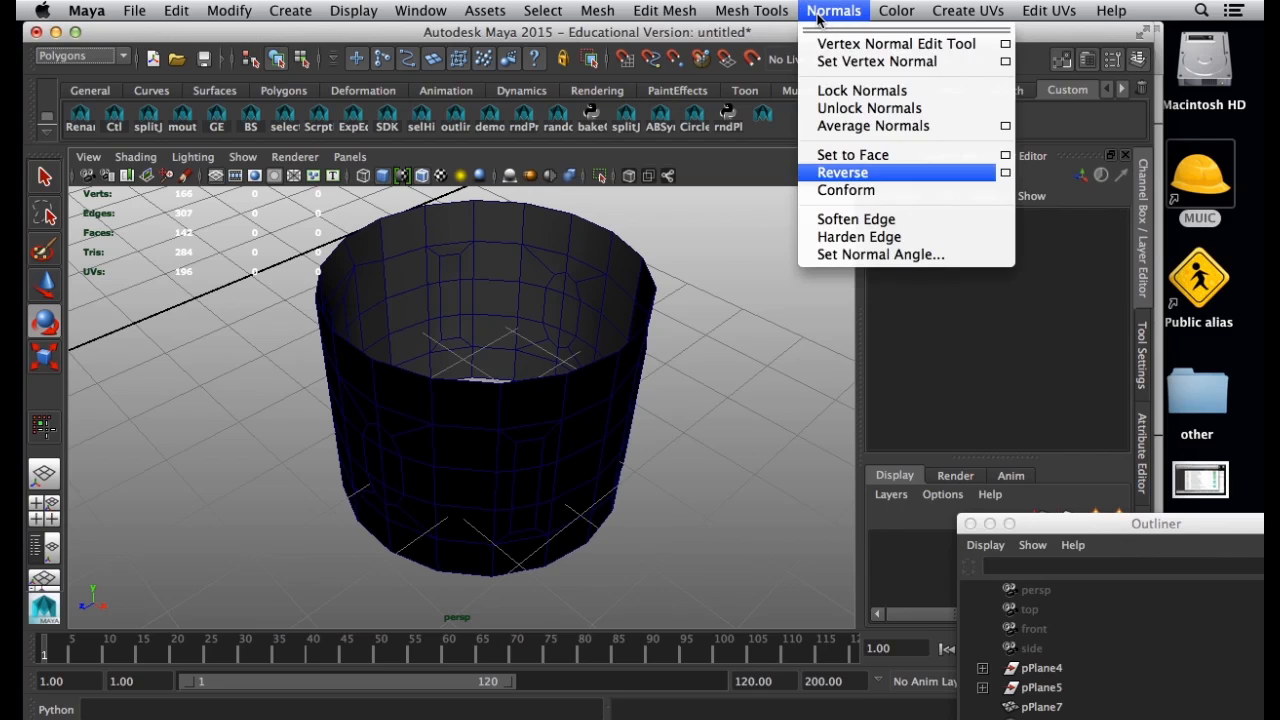
click(843, 173)
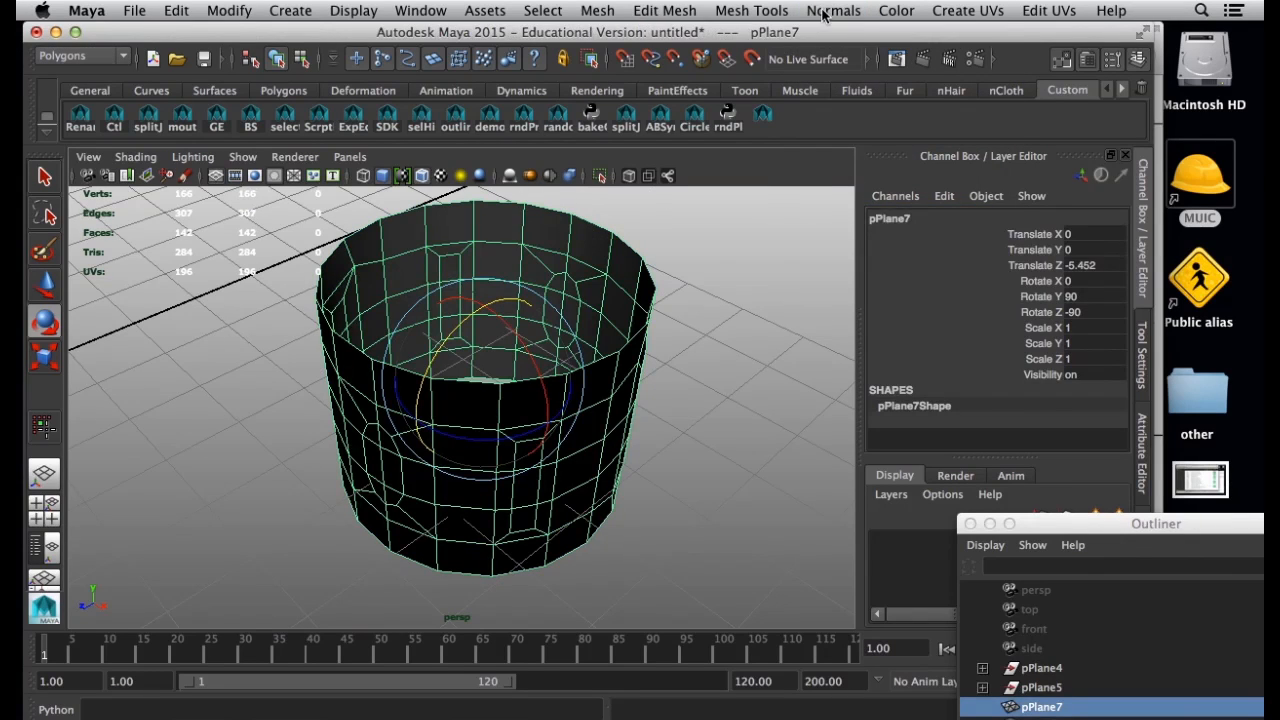
click(822, 12)
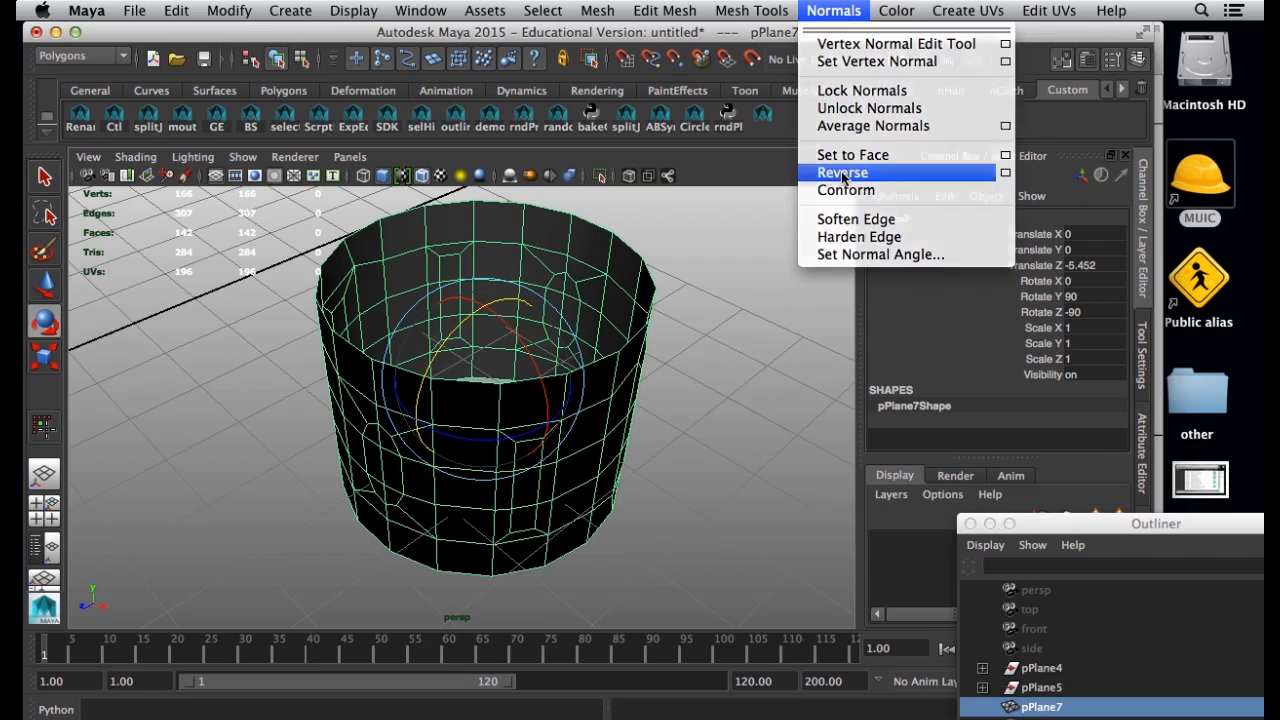
click(843, 173)
Examine the ring's outer and inner faces from several angles to check the reversed normals.
click(763, 289)
alt+drag(536, 287, 594, 500)
alt+drag(478, 315, 537, 371)
click(478, 393)
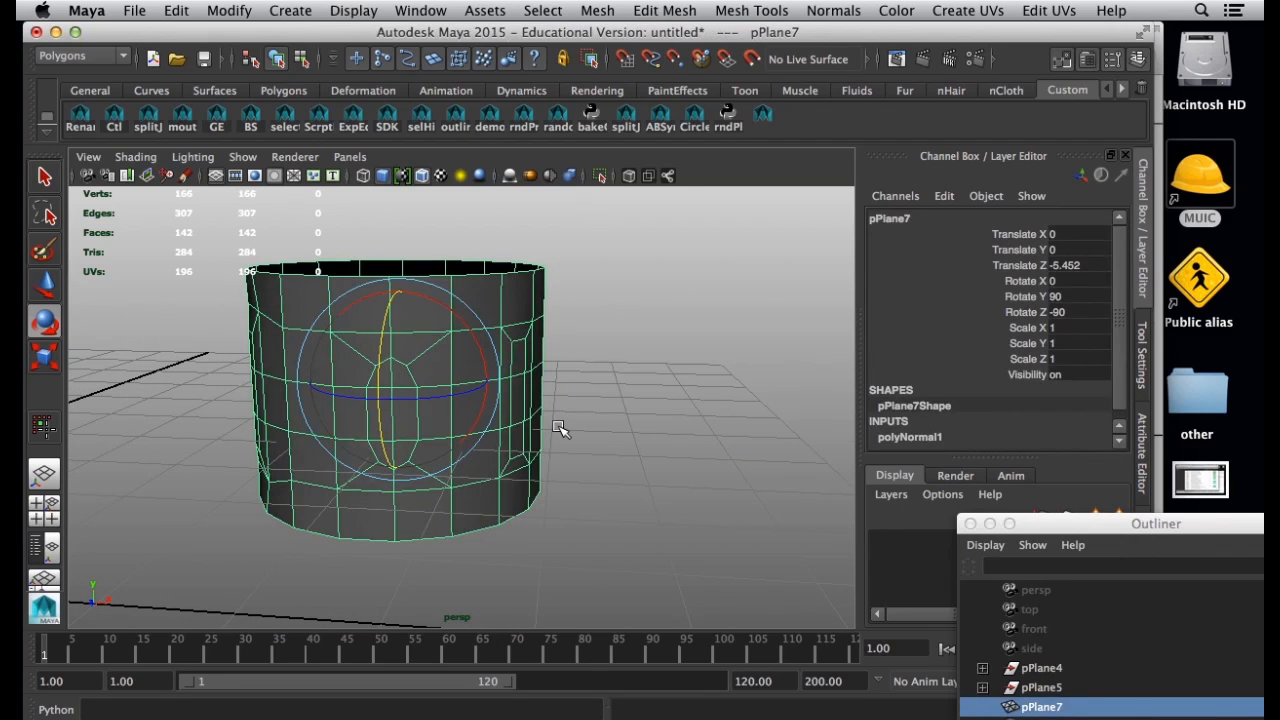
click(592, 437)
mouse_move(477, 443)
alt+mouse_down()
mouse_move(128, 410)
mouse_move(40, 457)
mouse_move(466, 446)
alt+mouse_up()
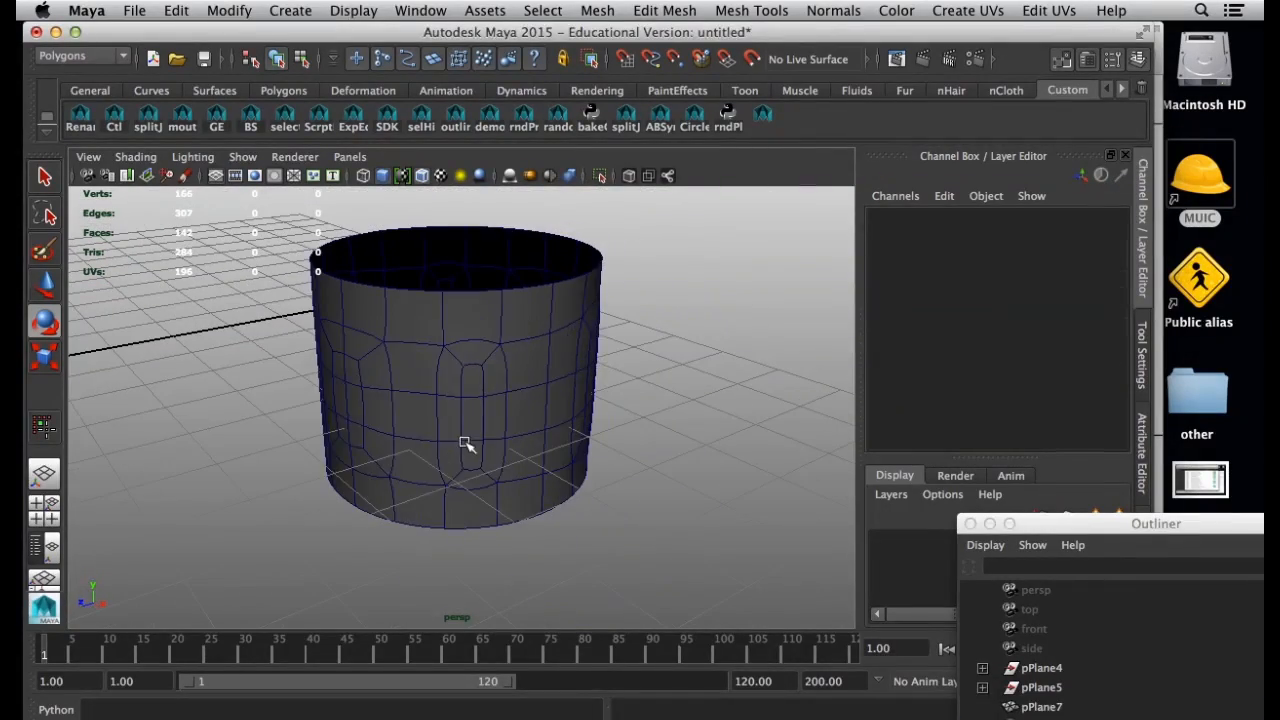
click(466, 447)
key(1)
alt+right_drag(374, 431, 543, 457)
alt+drag(543, 457, 450, 418)
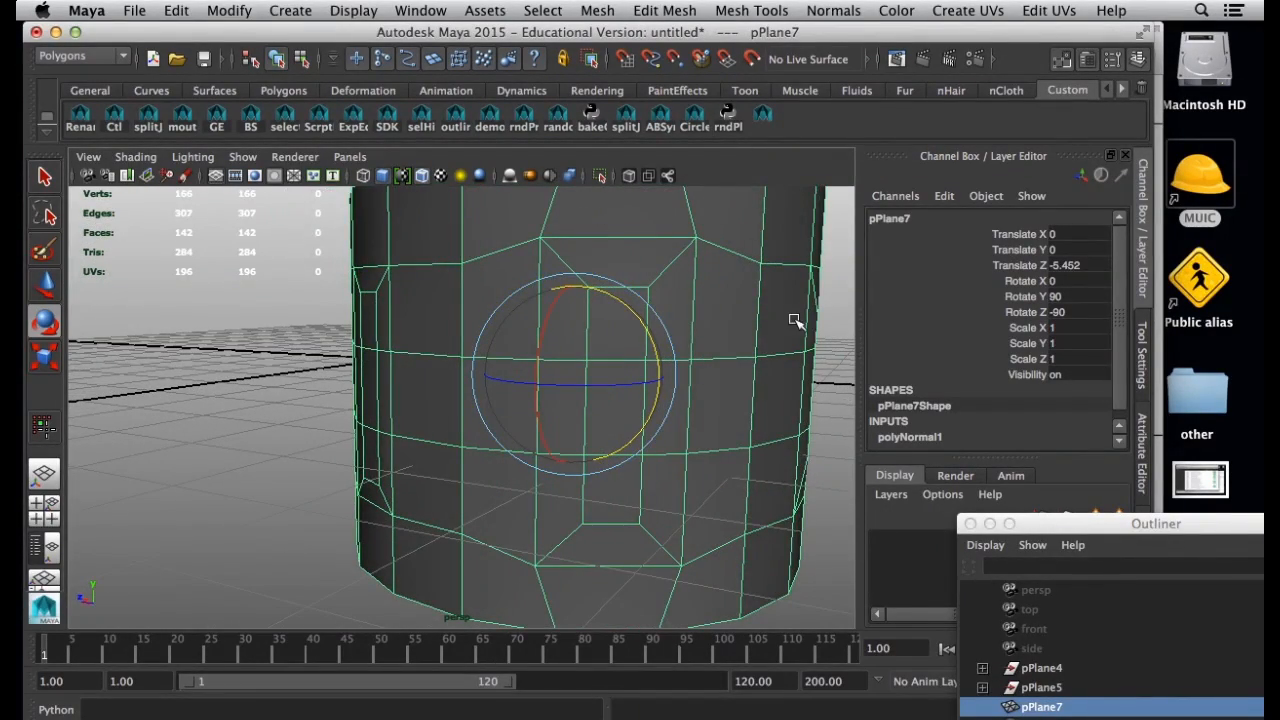
alt+middle_drag(780, 342, 680, 337)
alt+right_drag(680, 337, 592, 346)
click(703, 373)
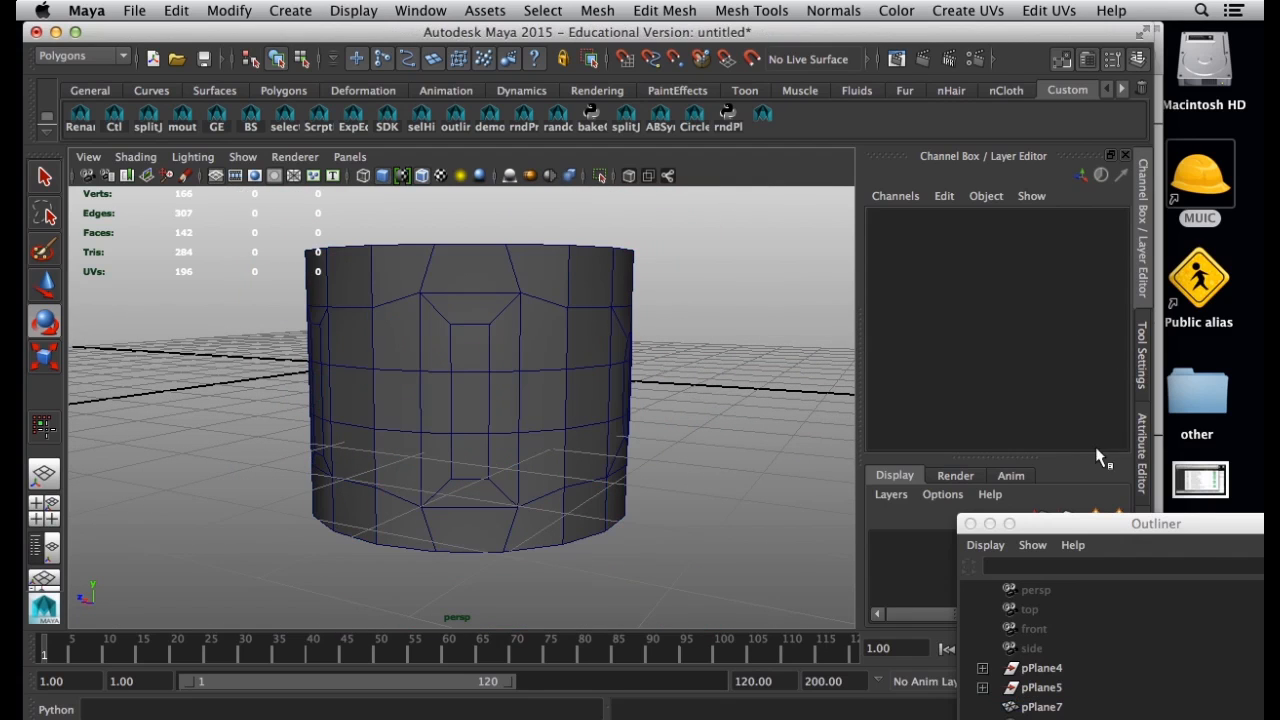
Show the Modeling Toolkit and select the three stacked faces inside a rectangular panel on the ring's outer wall.
drag(1089, 538, 1131, 628)
click(1145, 535)
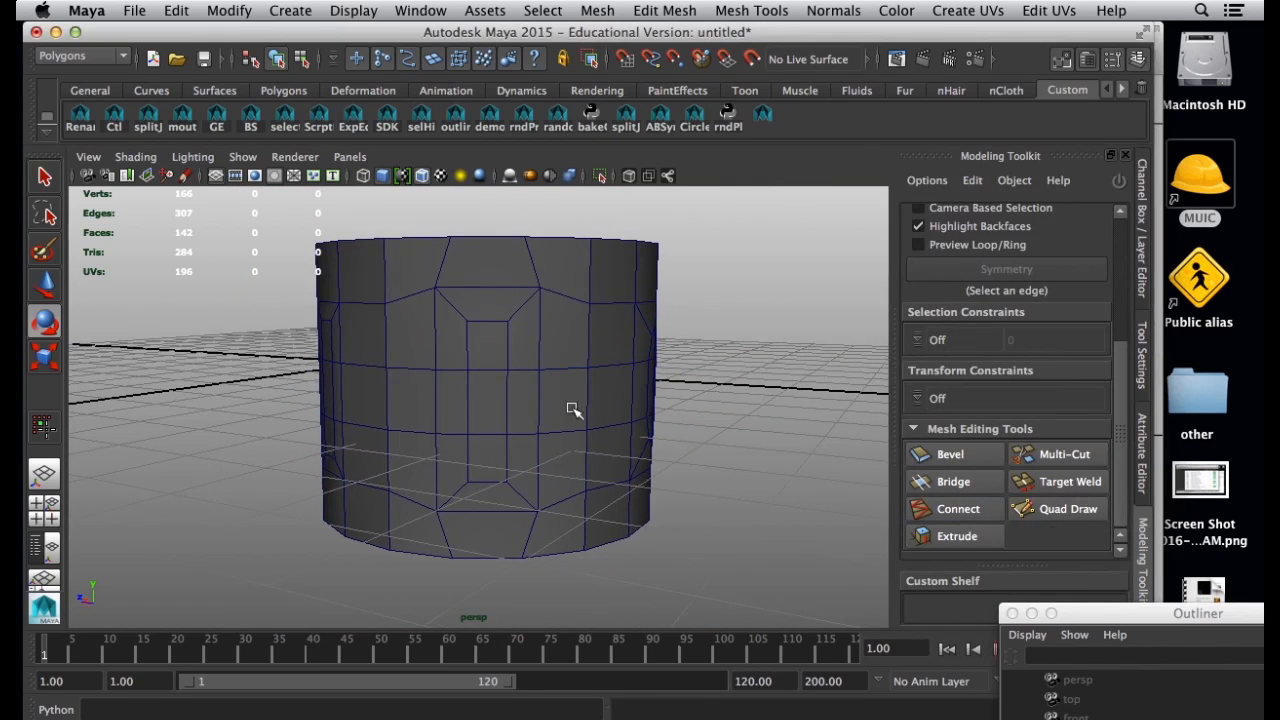
click(479, 405)
right_drag(473, 332, 469, 368)
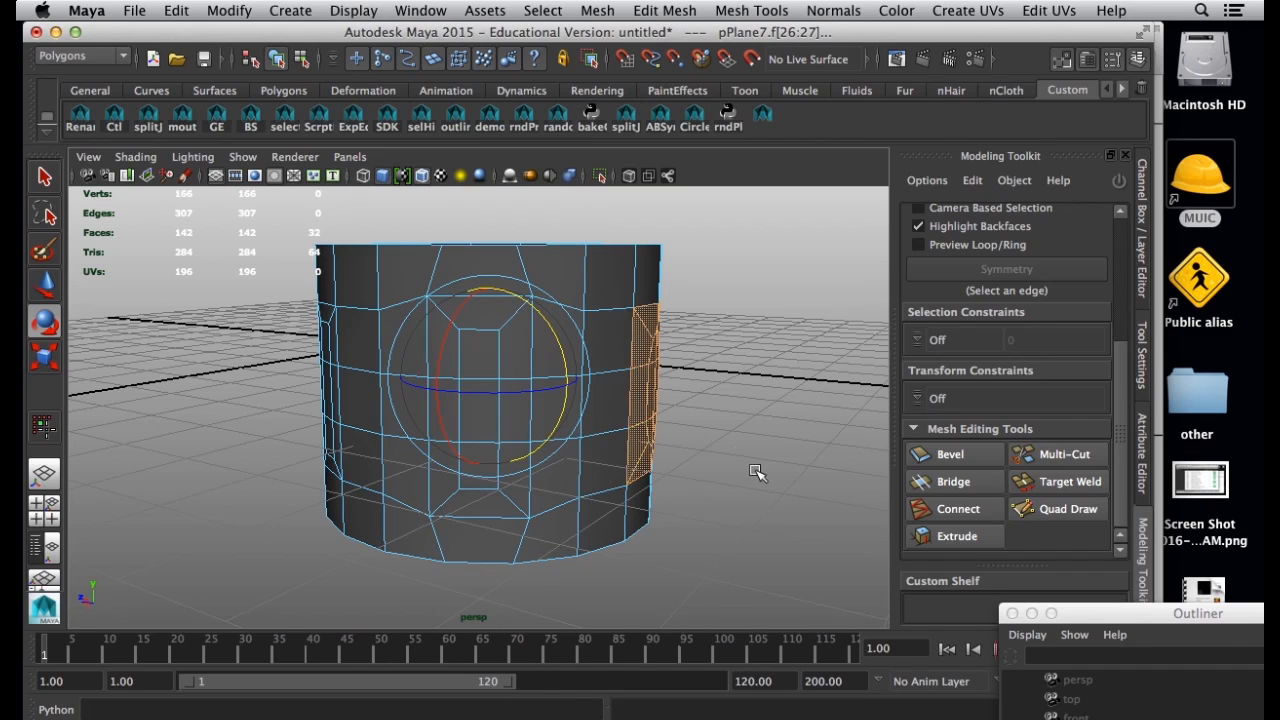
click(474, 354)
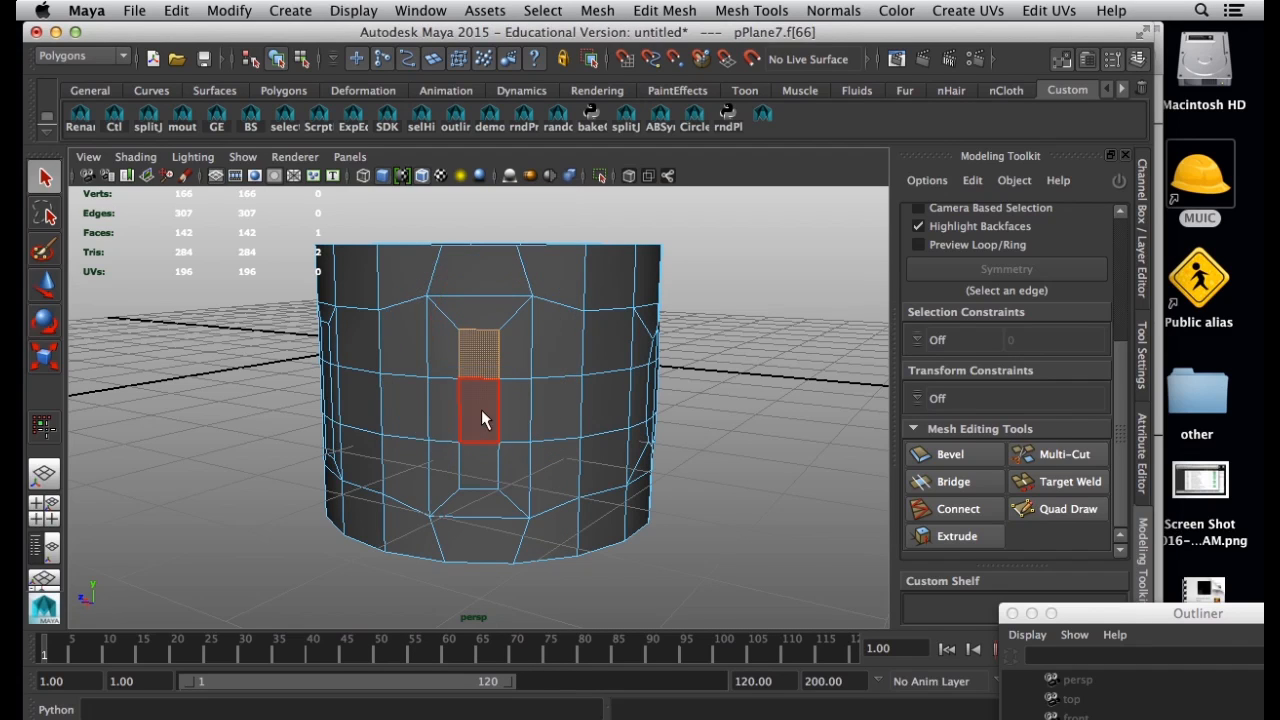
shift+click(481, 410)
shift+click(485, 455)
key(w)
alt+drag(700, 459, 630, 455)
alt+drag(445, 402, 675, 443)
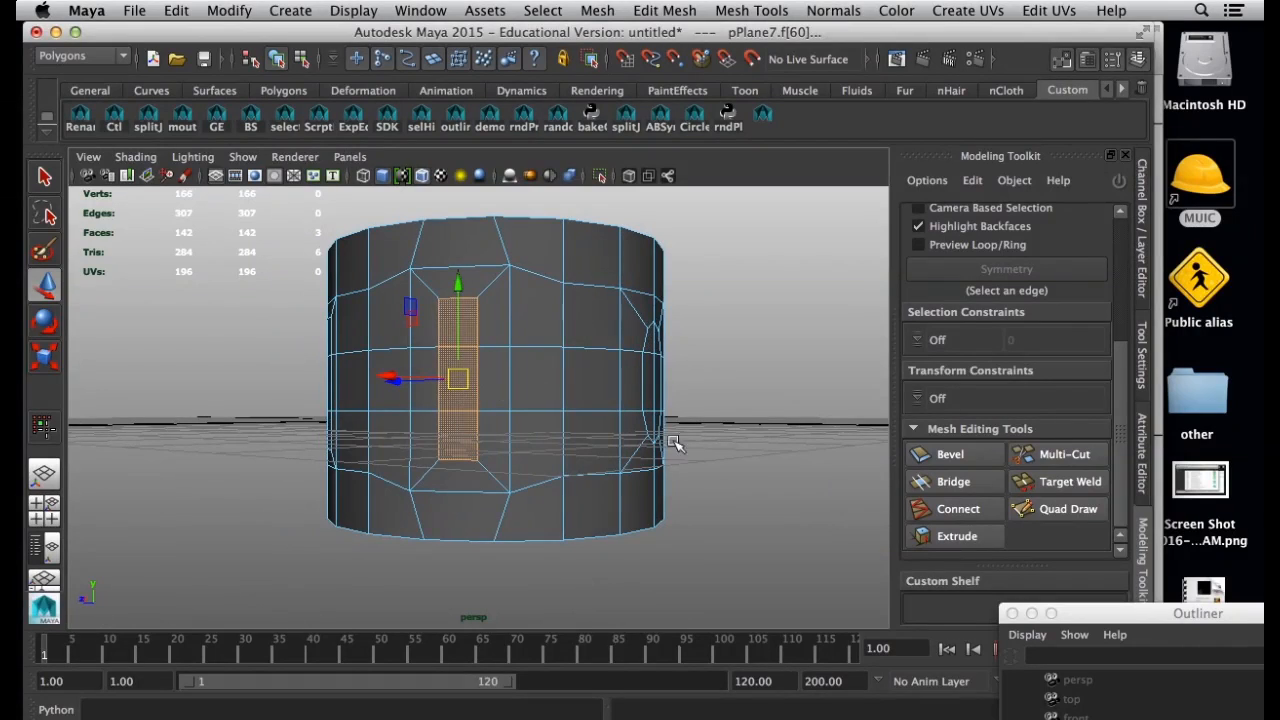
alt+drag(660, 360, 566, 399)
alt+drag(435, 393, 512, 343)
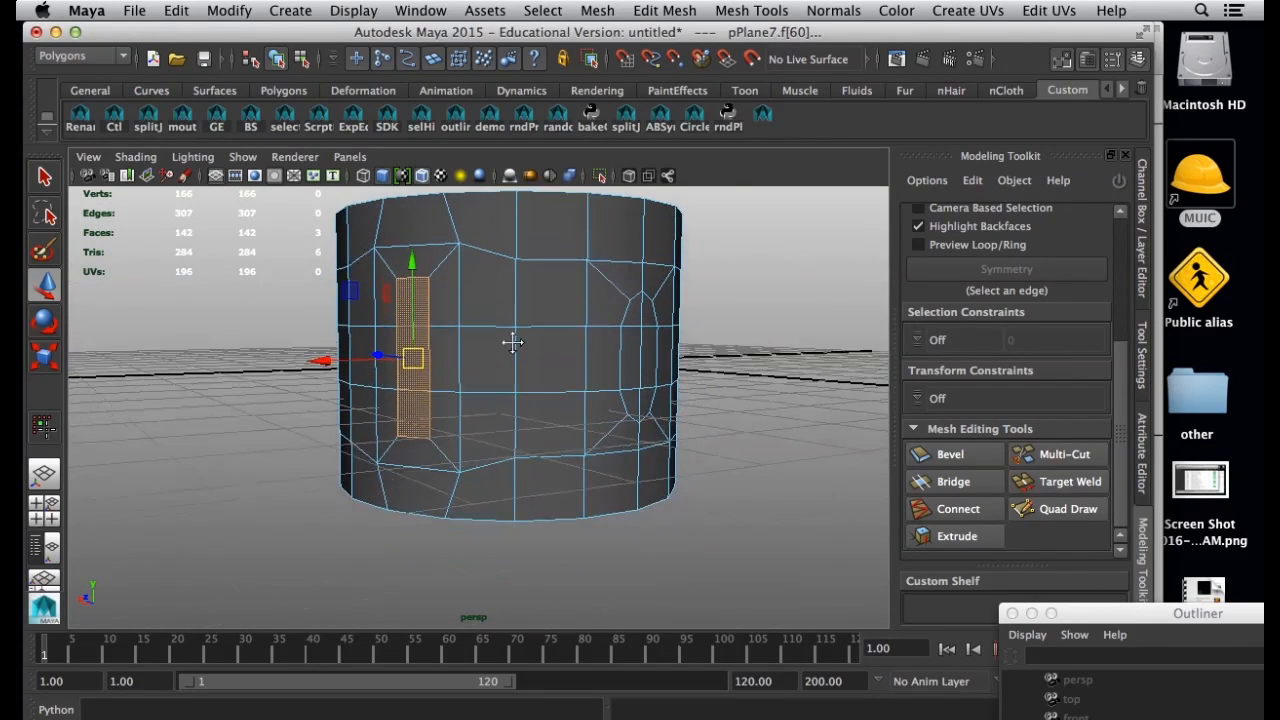
Extrude the three selected faces inward to a Local Z of about -0.58, with the extrude settings reset first.
click(984, 536)
scroll(1117, 456, down, 3)
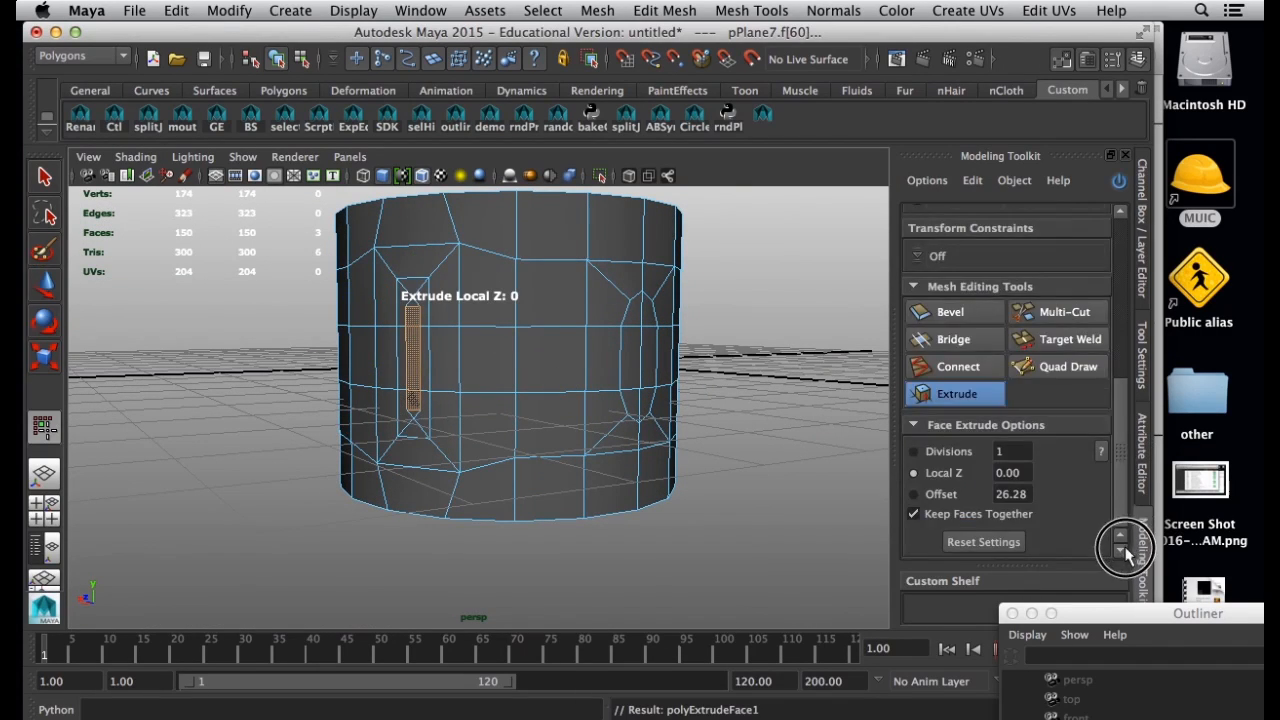
click(980, 543)
click(961, 471)
drag(632, 498, 591, 525)
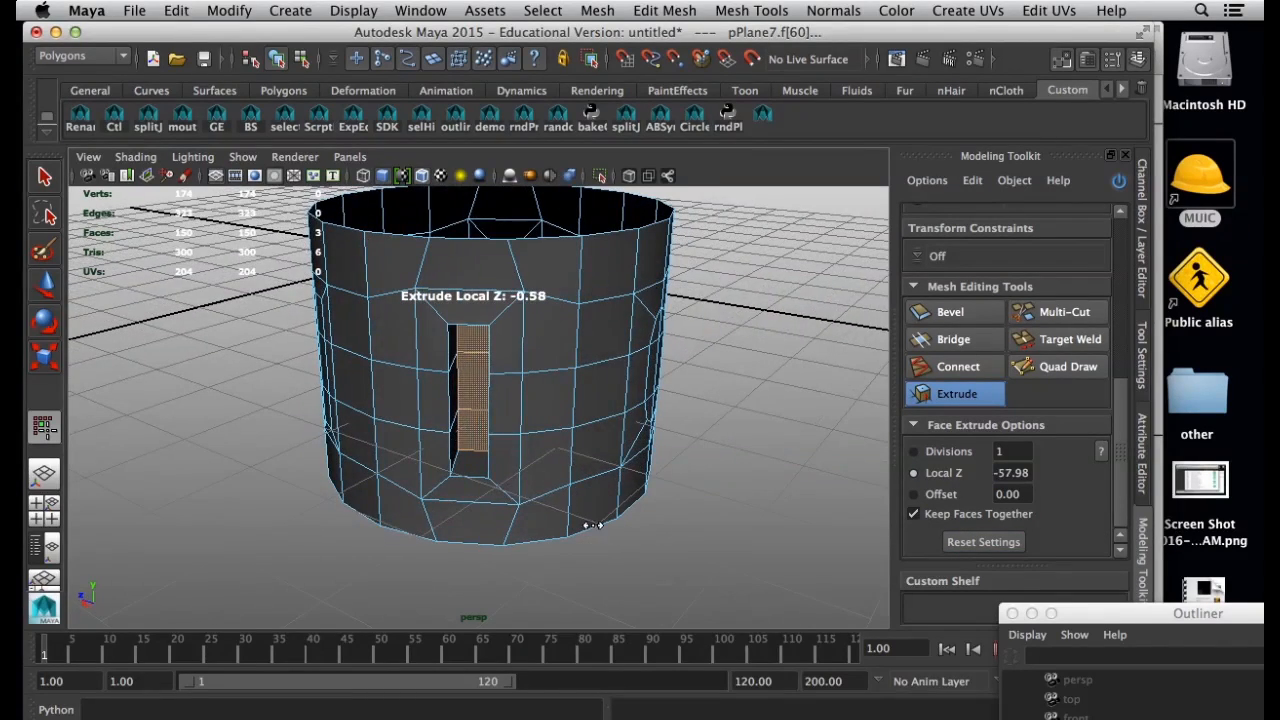
Finish the inward extrusion, return the ring to object mode and display it with smooth mesh preview.
mouse_move(580, 450)
alt+mouse_down()
mouse_move(386, 457)
mouse_move(289, 491)
mouse_move(590, 466)
mouse_move(551, 417)
mouse_move(577, 432)
alt+mouse_up()
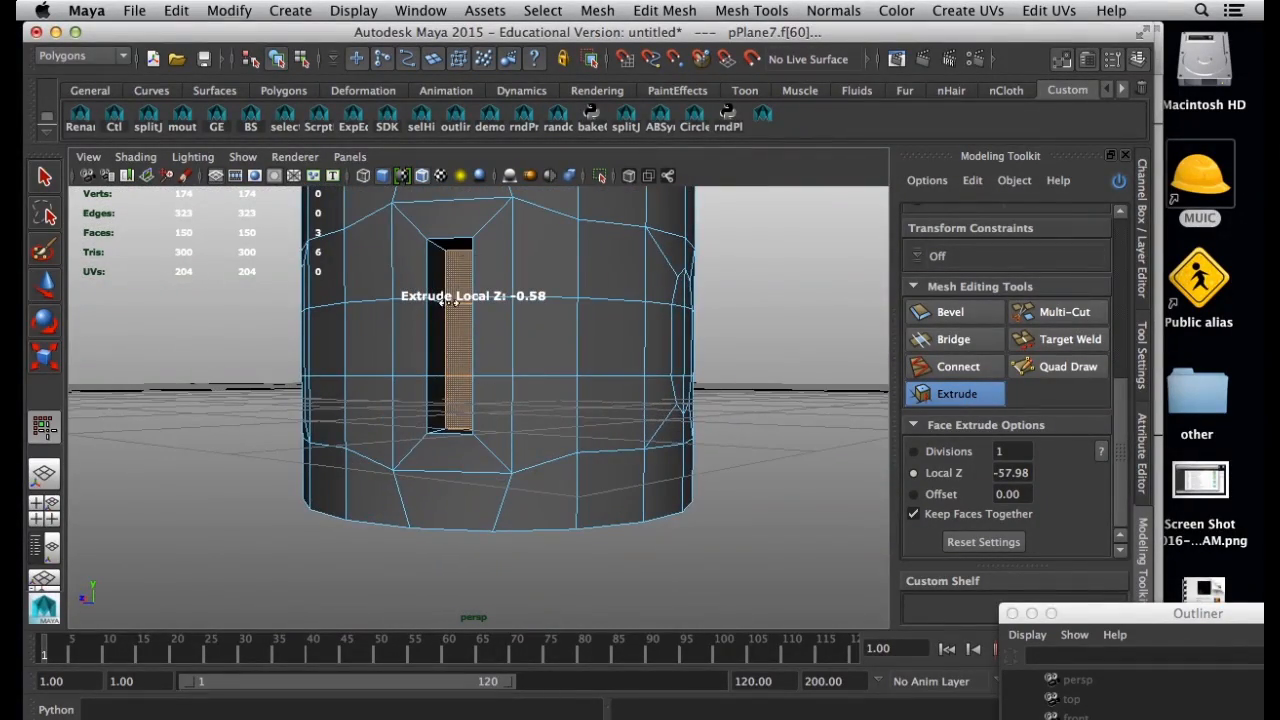
alt+drag(452, 342, 462, 375)
mouse_move(470, 371)
right_down()
mouse_move(458, 372)
mouse_move(462, 360)
right_up()
key(w)
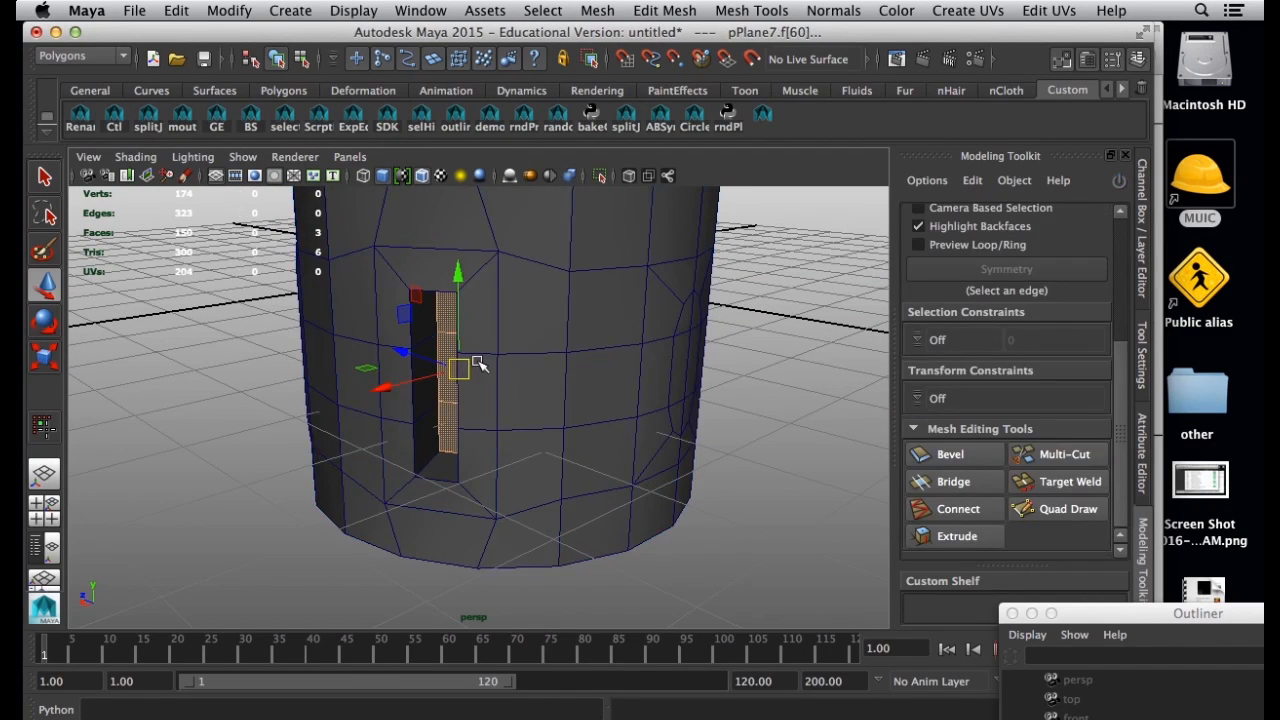
key(F8)
key(3)
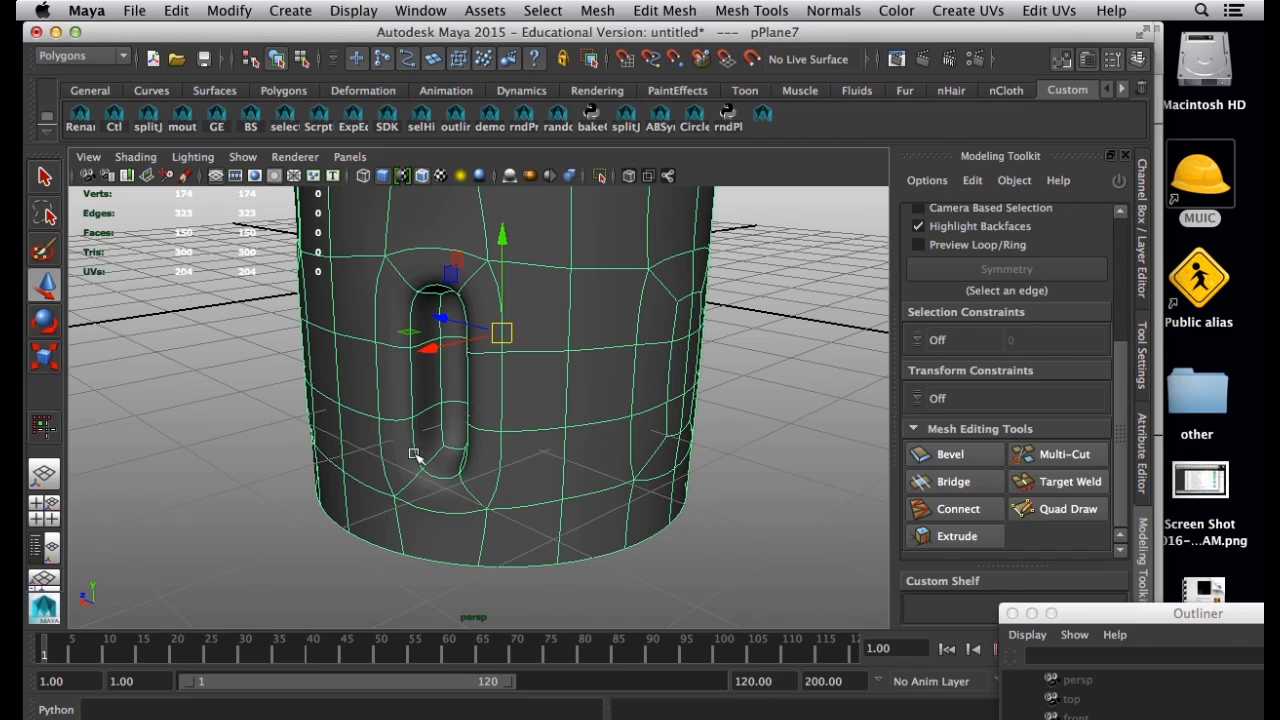
Turn off Wireframe on Shaded and examine the soft edges of the smoothed recess, ending in unsmoothed display.
click(803, 485)
mouse_move(803, 485)
alt+mouse_down()
mouse_move(609, 457)
mouse_move(420, 330)
alt+mouse_up()
click(135, 157)
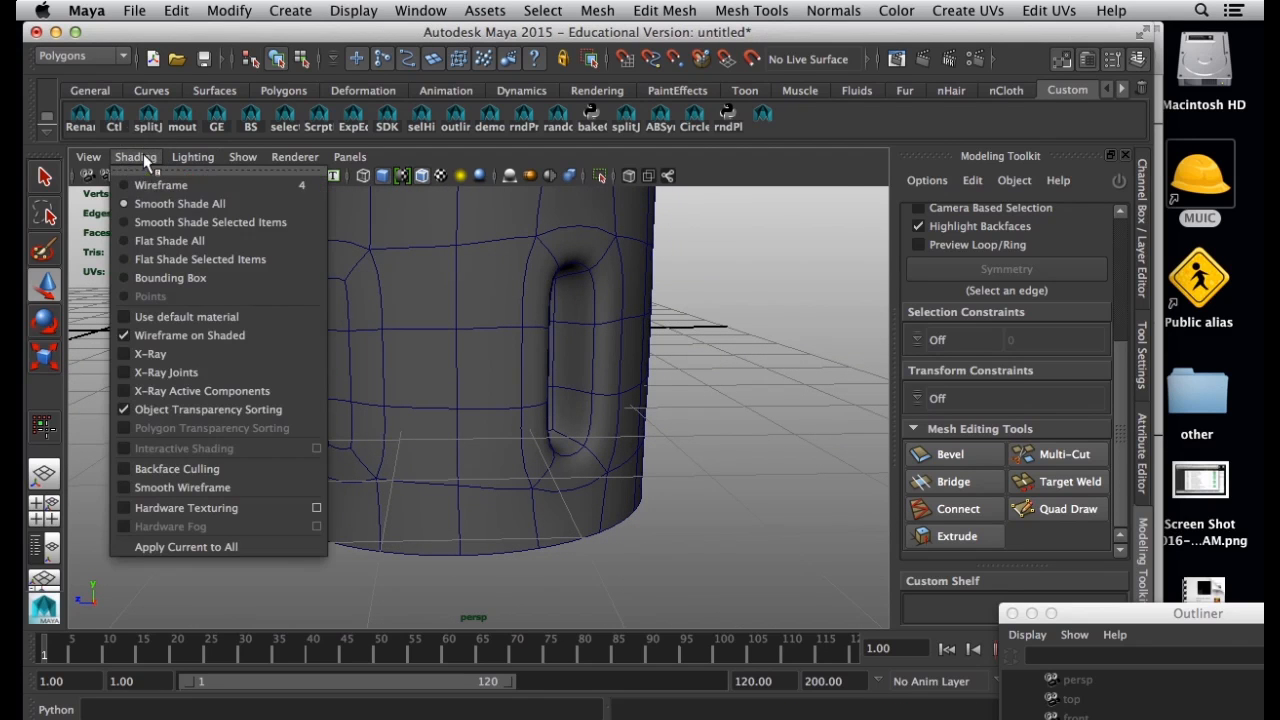
click(250, 335)
alt+drag(562, 402, 443, 391)
alt+drag(521, 379, 553, 232)
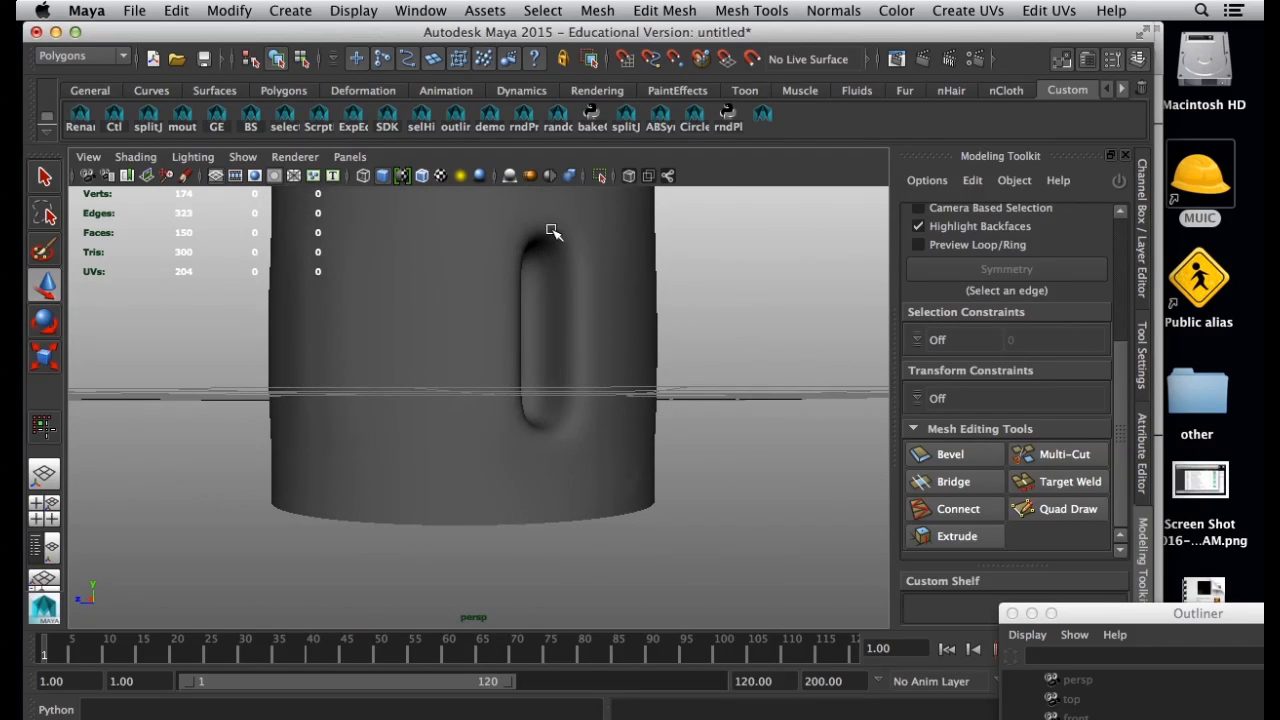
alt+drag(604, 279, 537, 283)
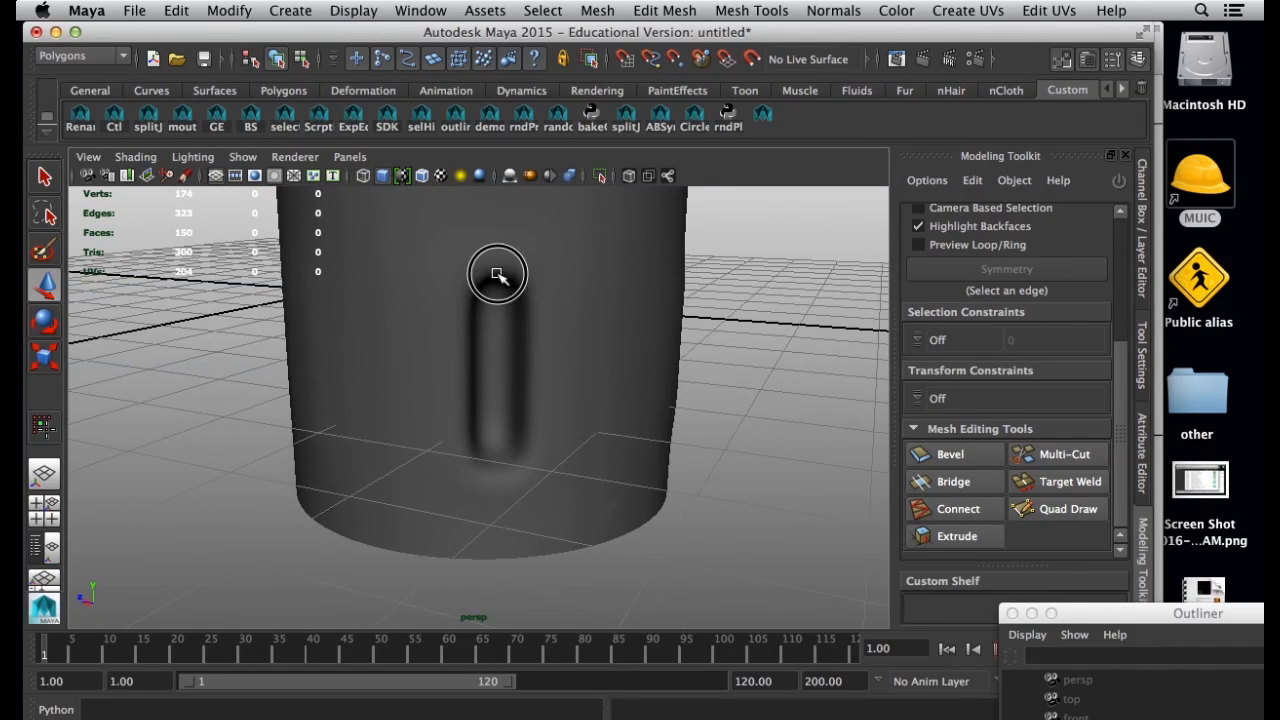
click(497, 273)
alt+drag(614, 306, 410, 349)
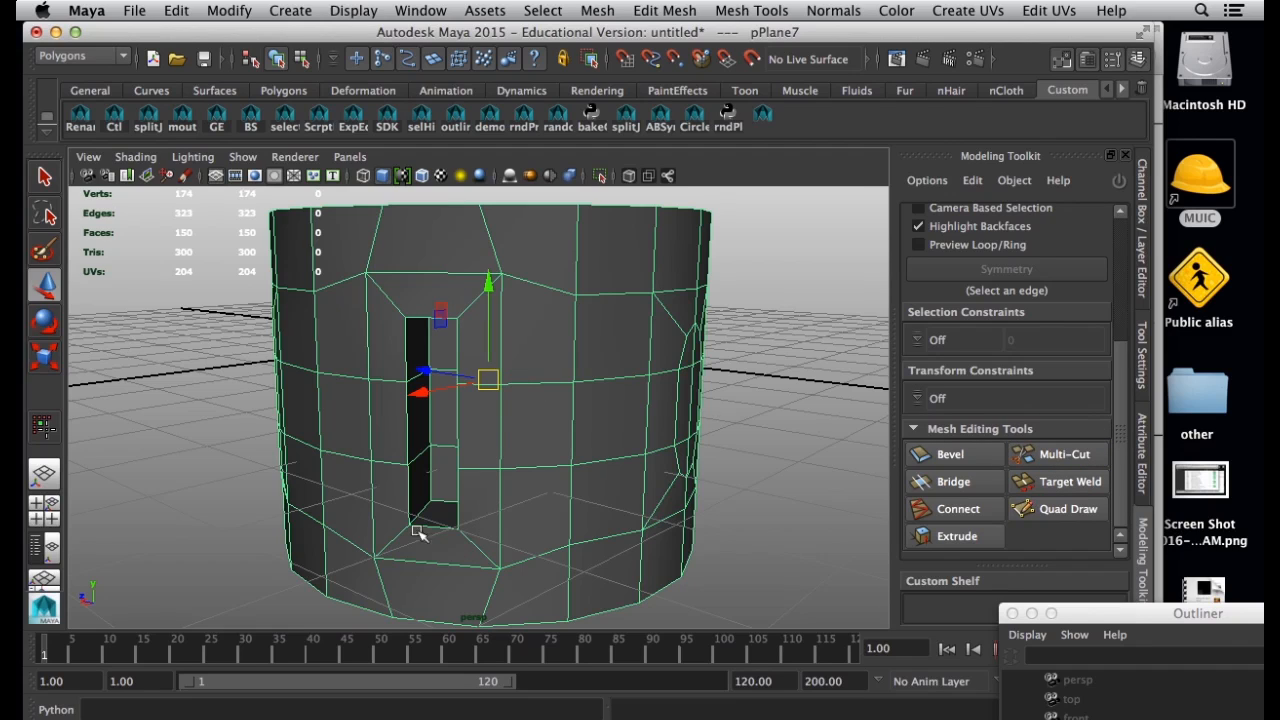
Activate the Multi-Cut tool on the ring and bring its options into view.
click(1079, 457)
mouse_move(1120, 386)
mouse_down()
mouse_move(1127, 478)
mouse_move(1124, 408)
mouse_up()
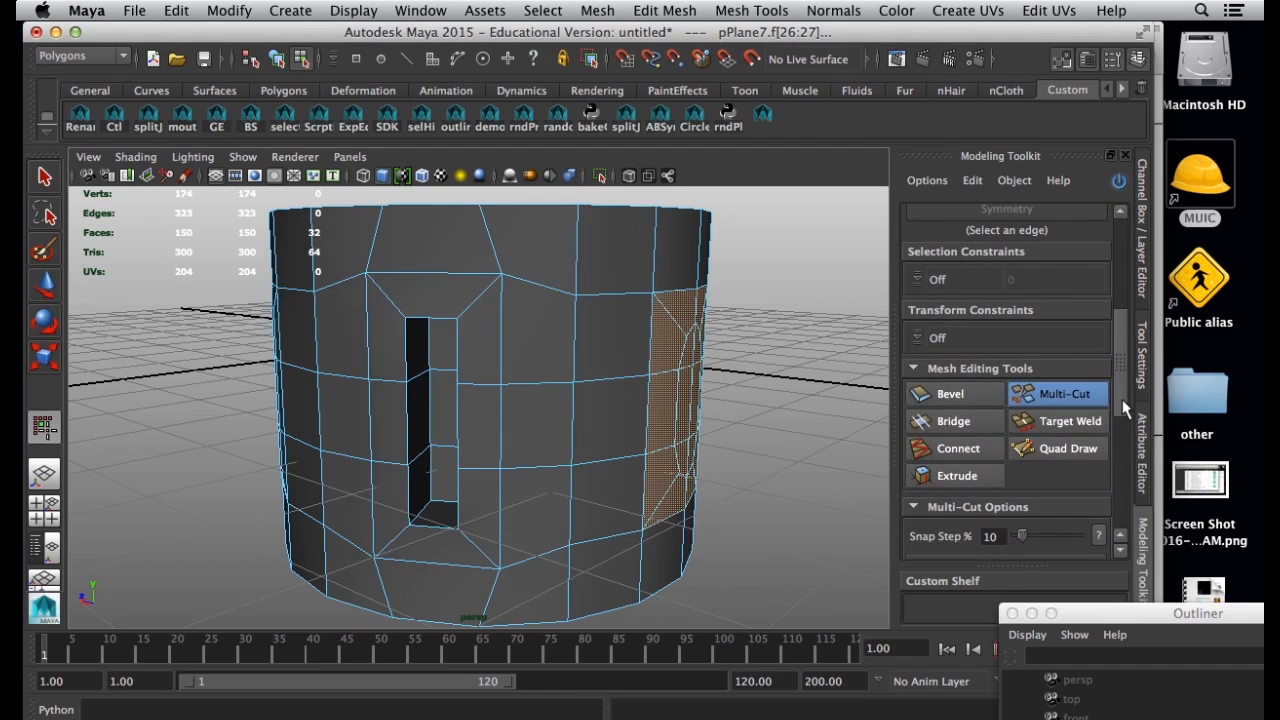
Try a freehand polygonal Multi-Cut across the faces beside the recess, and undo it.
click(540, 285)
click(609, 244)
click(639, 293)
click(602, 361)
click(501, 352)
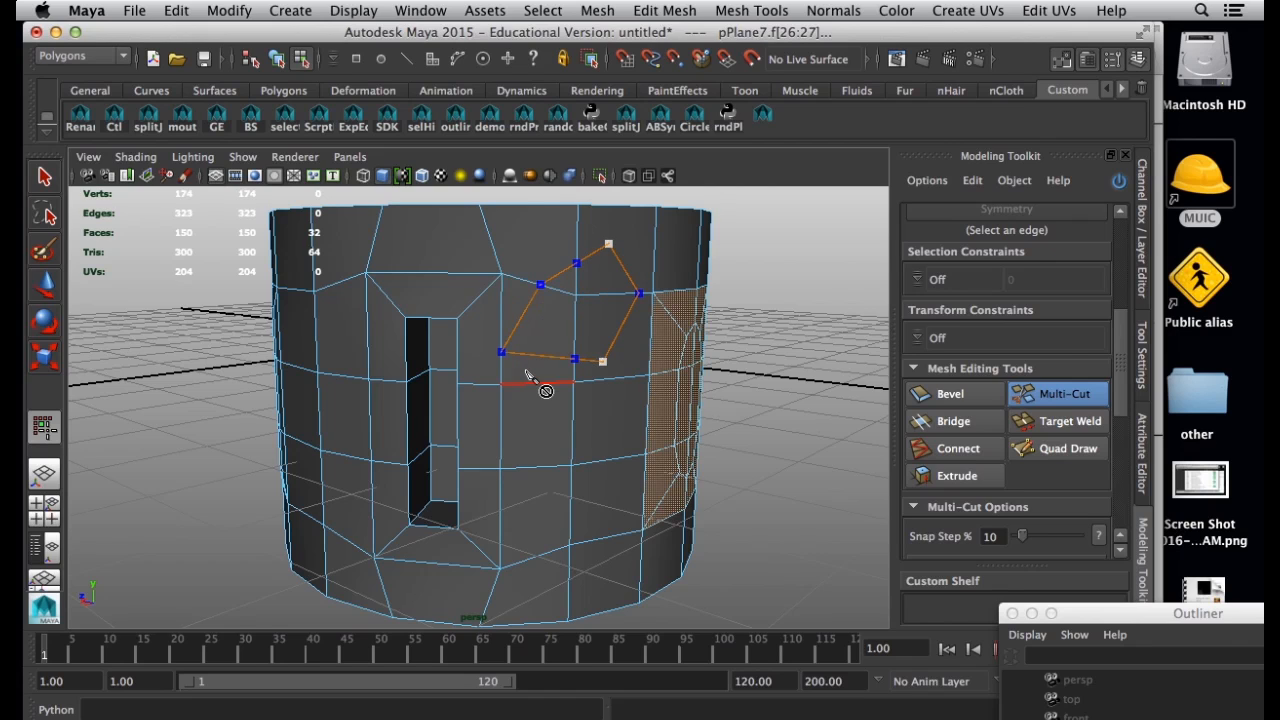
right_click(541, 414)
key(ctrl+z)
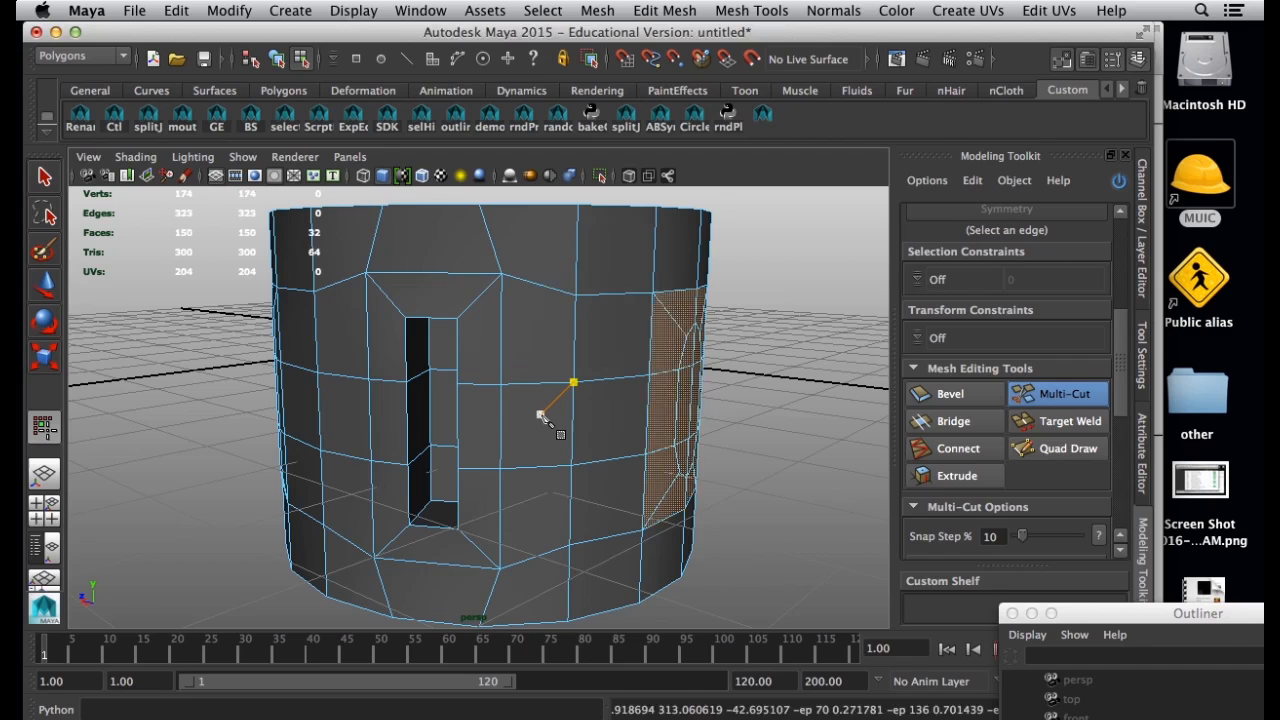
Insert an edge loop on the outer wall close around the recess's opening with Multi-Cut and preview the ring smoothed.
alt+drag(514, 440, 470, 313)
ctrl+click(479, 298)
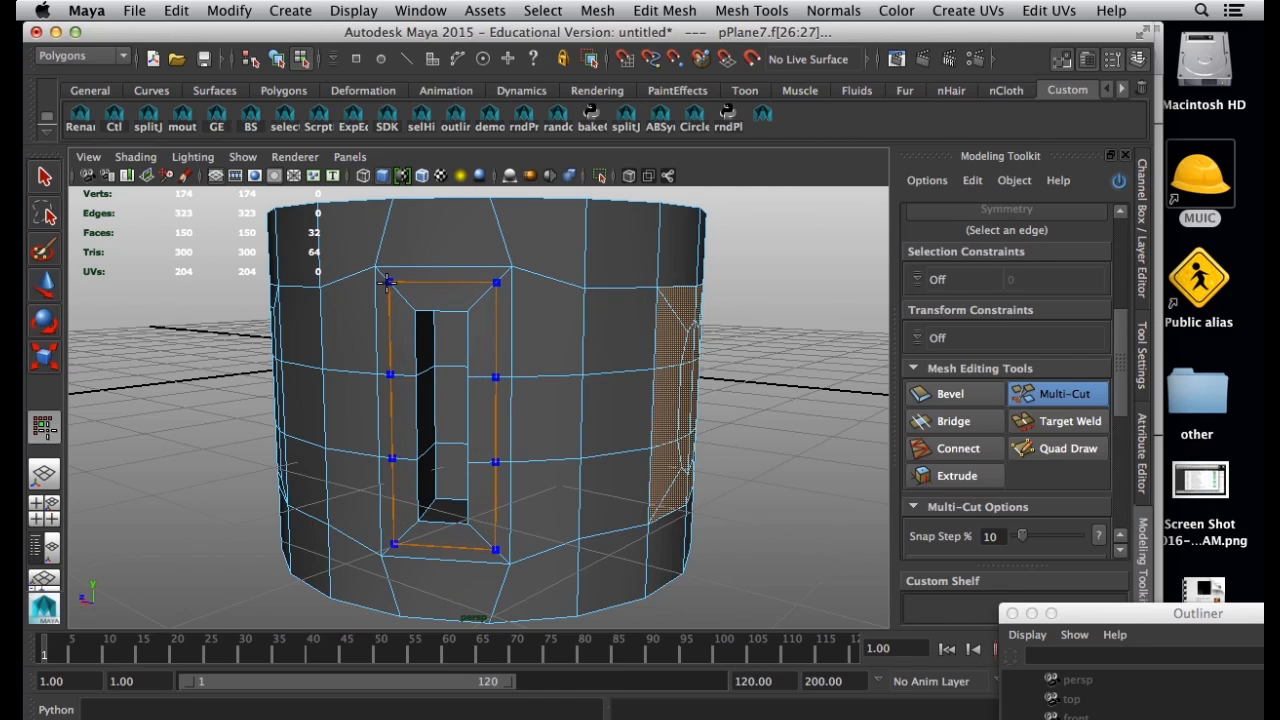
ctrl+click(415, 312)
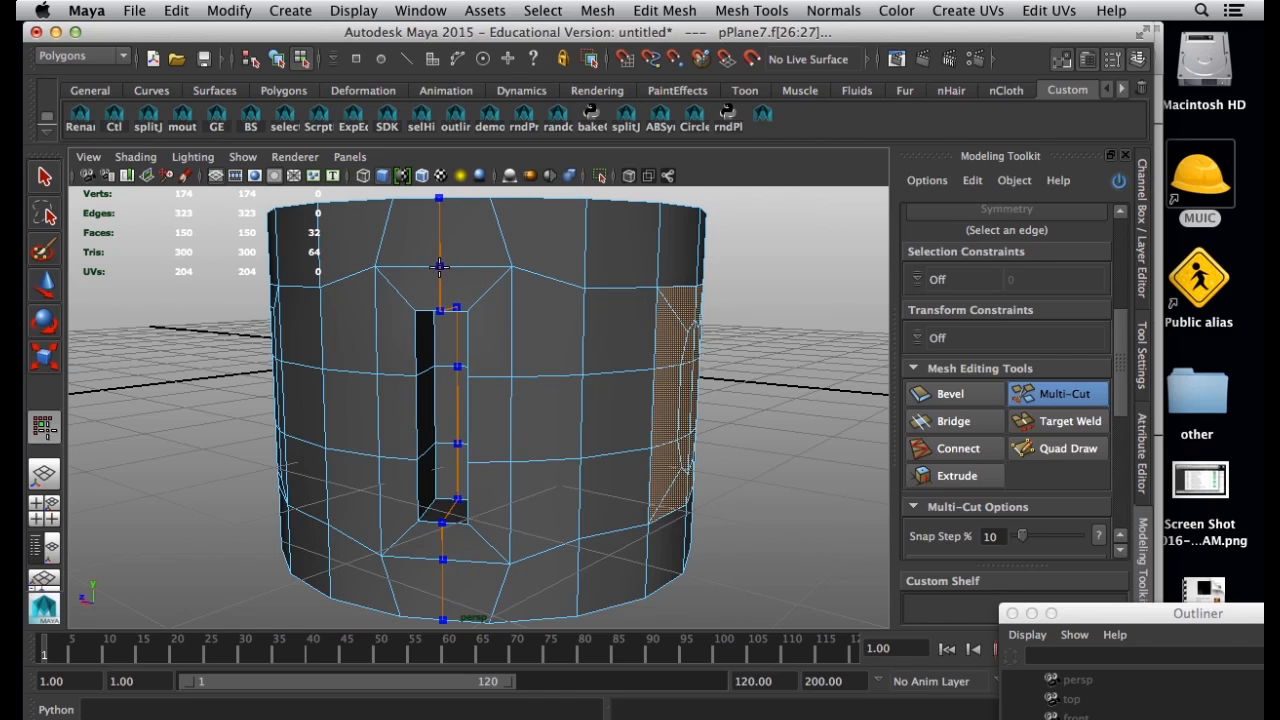
ctrl+click(473, 302)
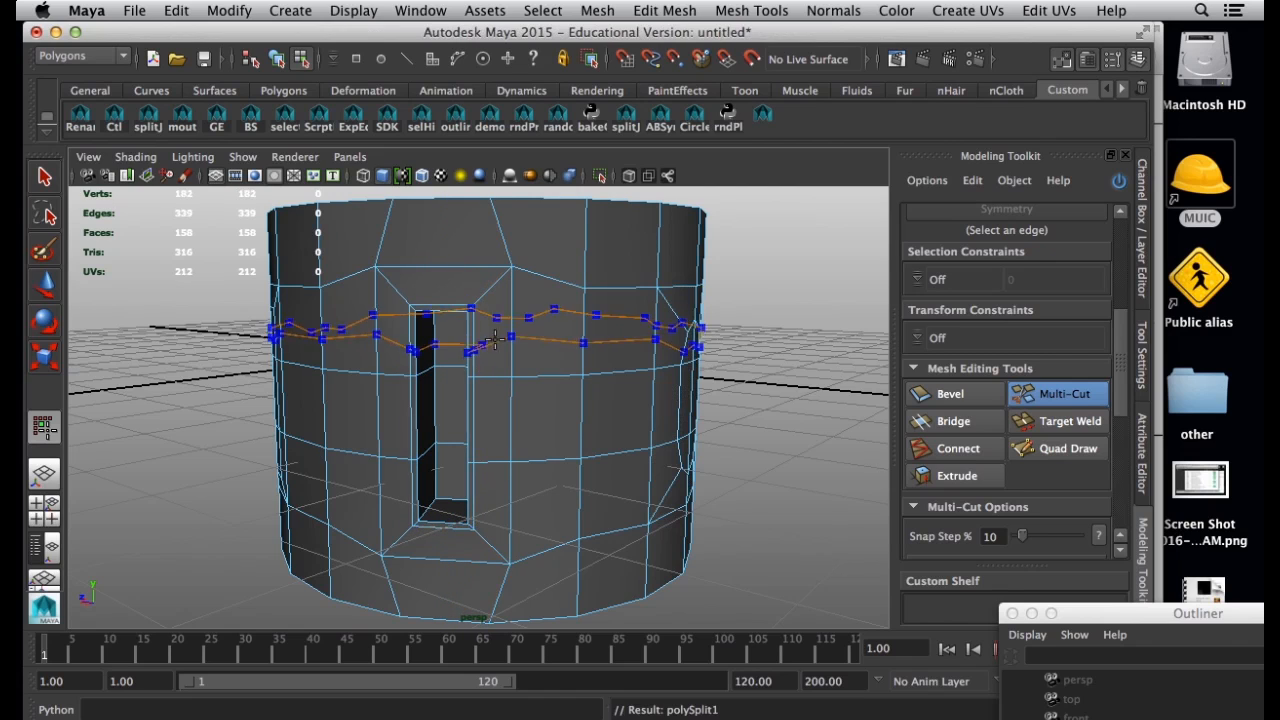
key(3)
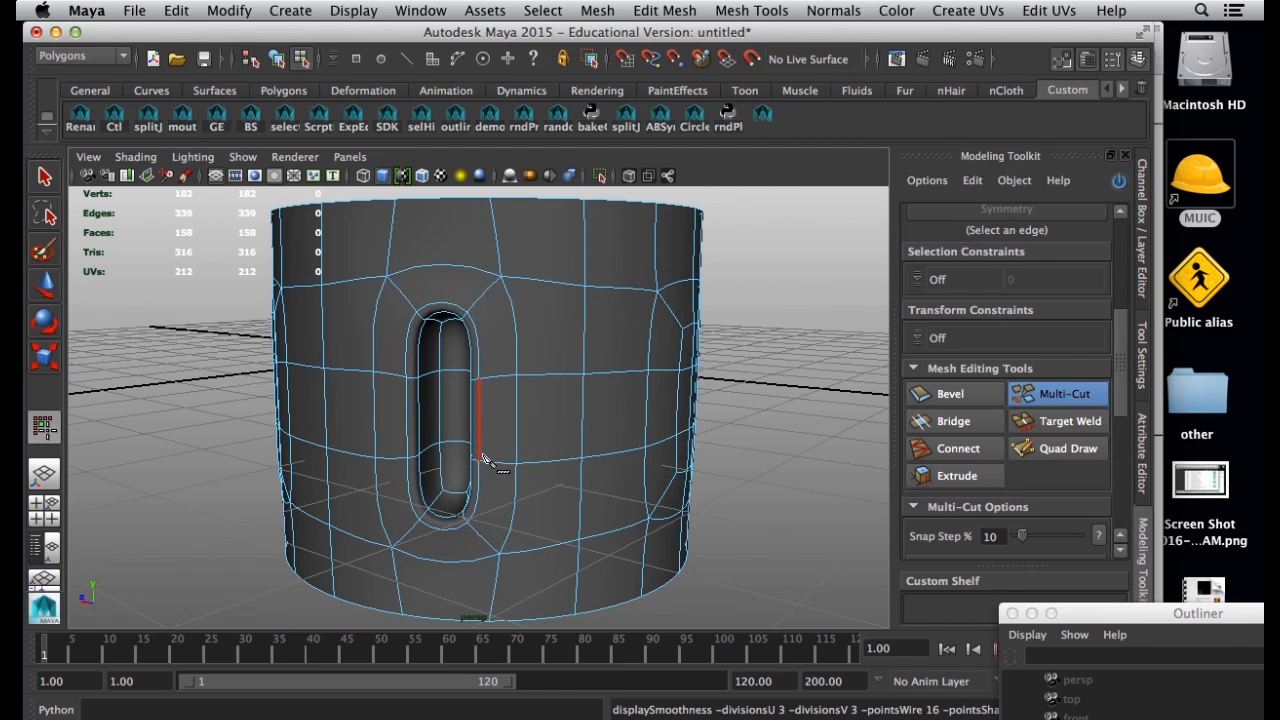
ctrl+click(579, 465)
key(ctrl+z)
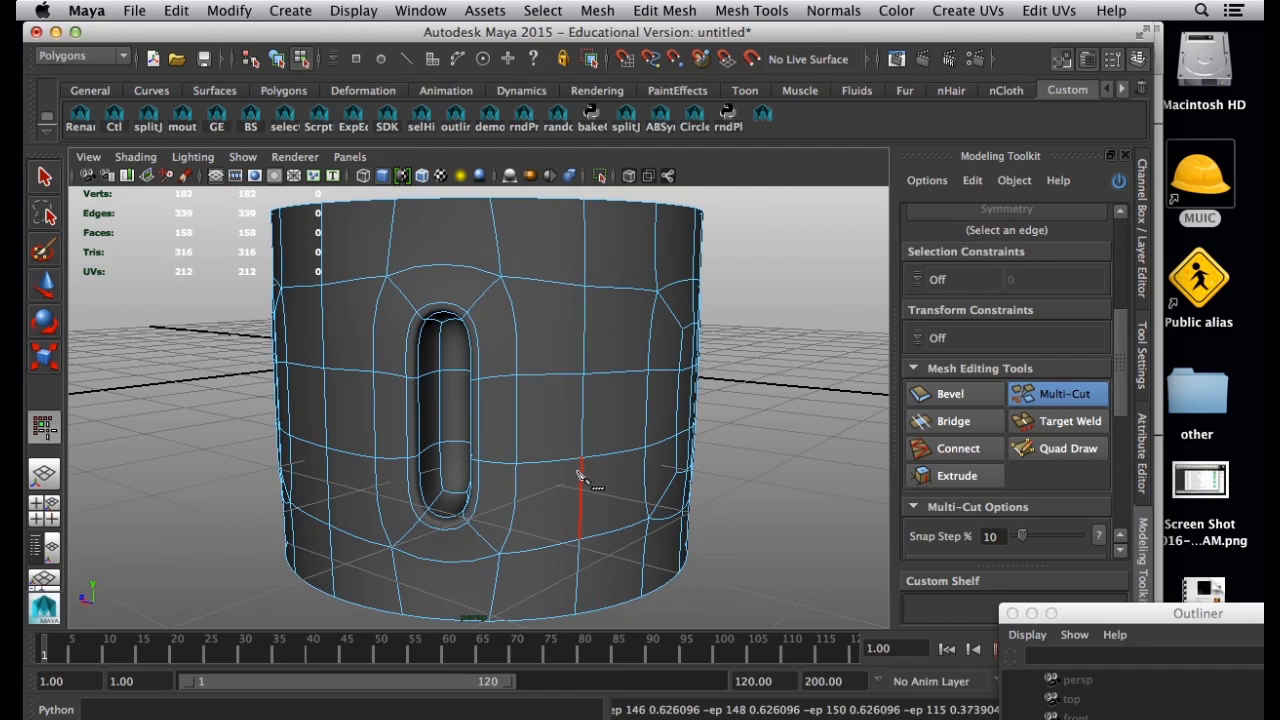
Insert a second edge loop along the recess's inner walls near the opening and preview the smoothed result.
alt+drag(563, 470, 623, 449)
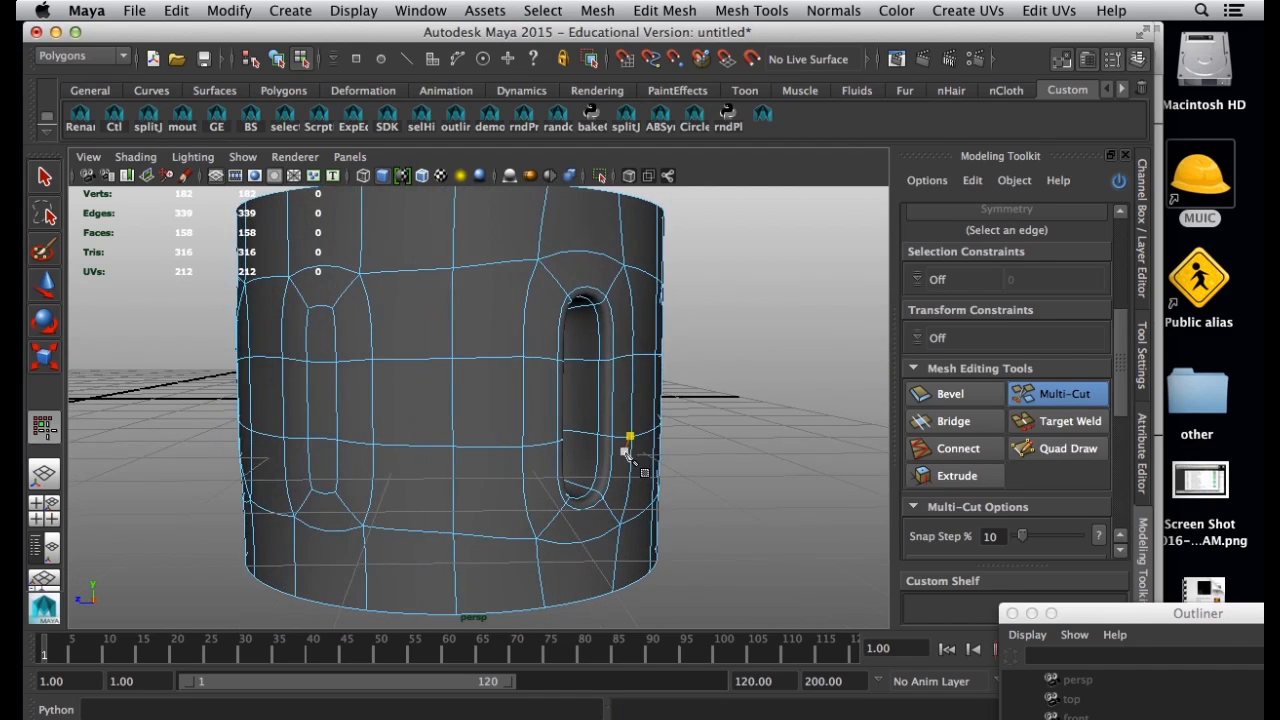
key(1)
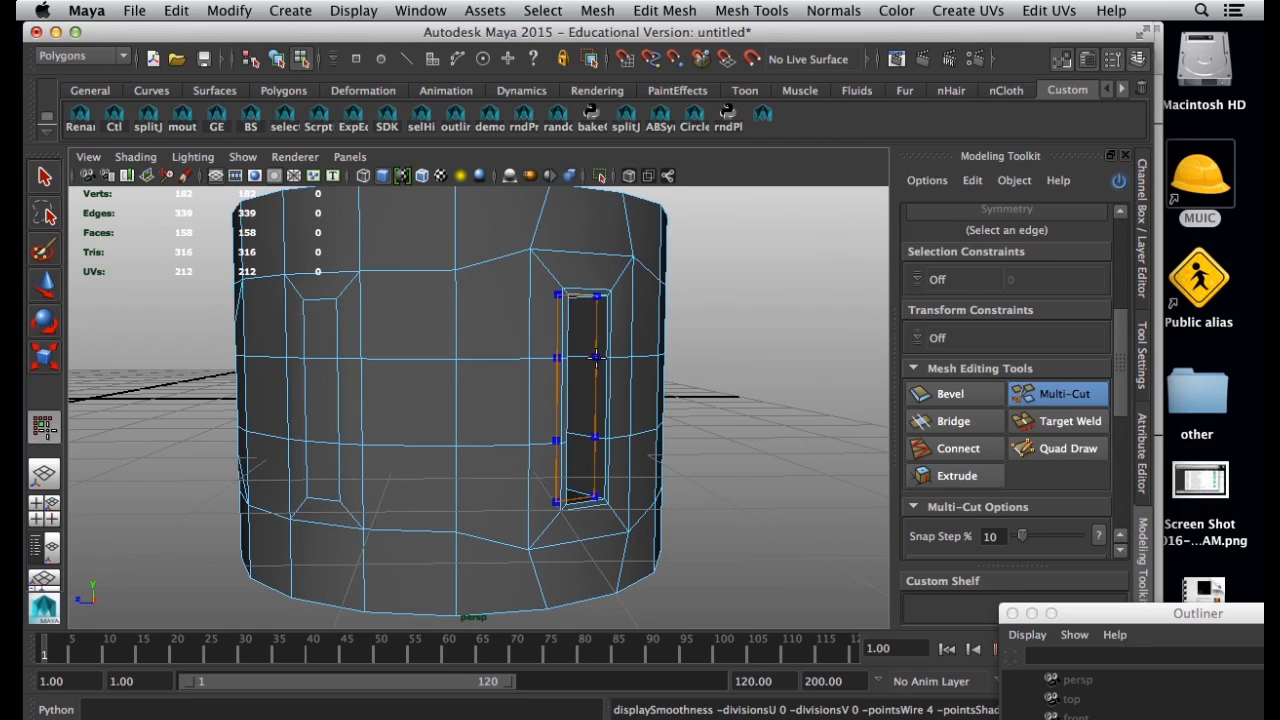
ctrl+click(600, 357)
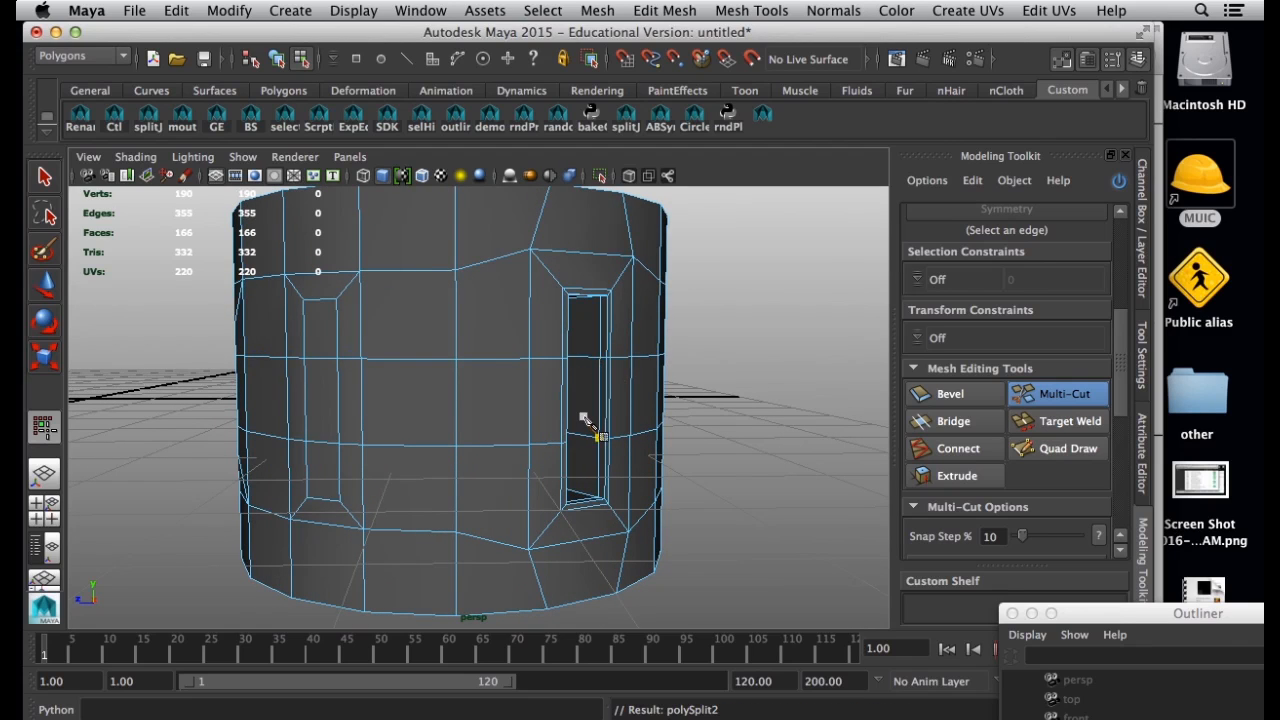
key(3)
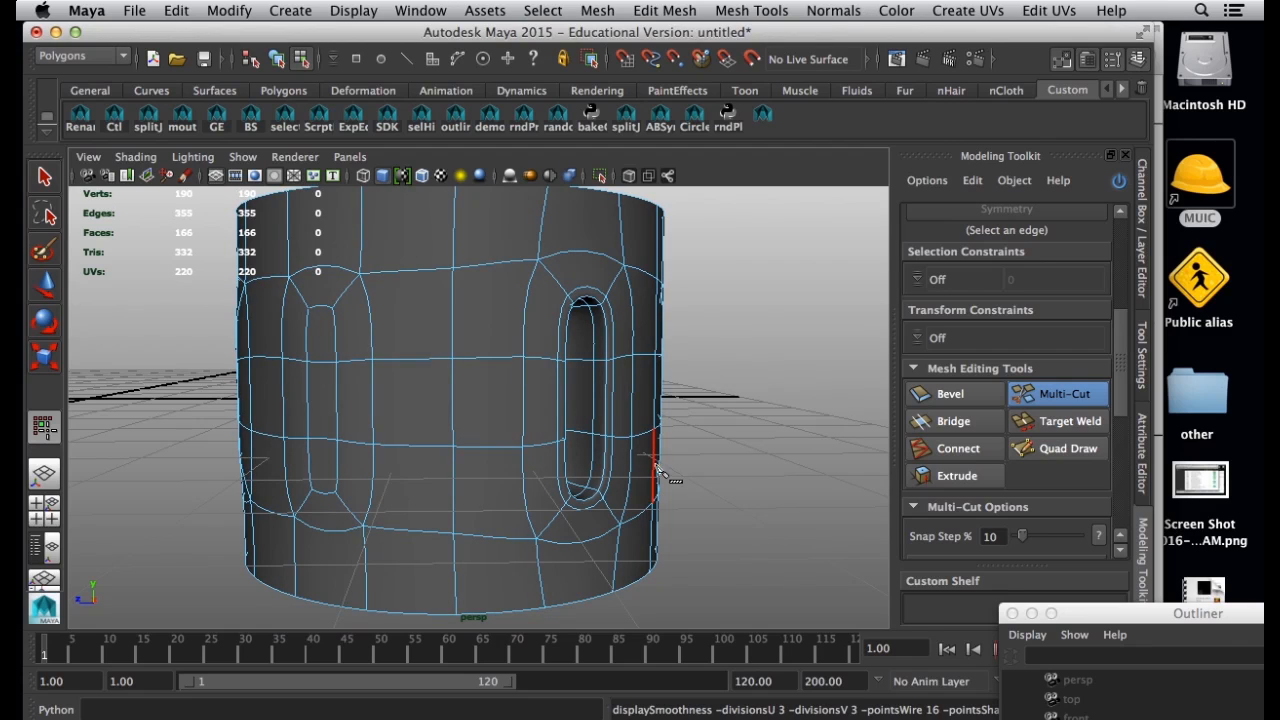
Return to object mode and examine the smoothed ring and its tightened recess from several sides, with and without selection.
right_drag(530, 410, 609, 306)
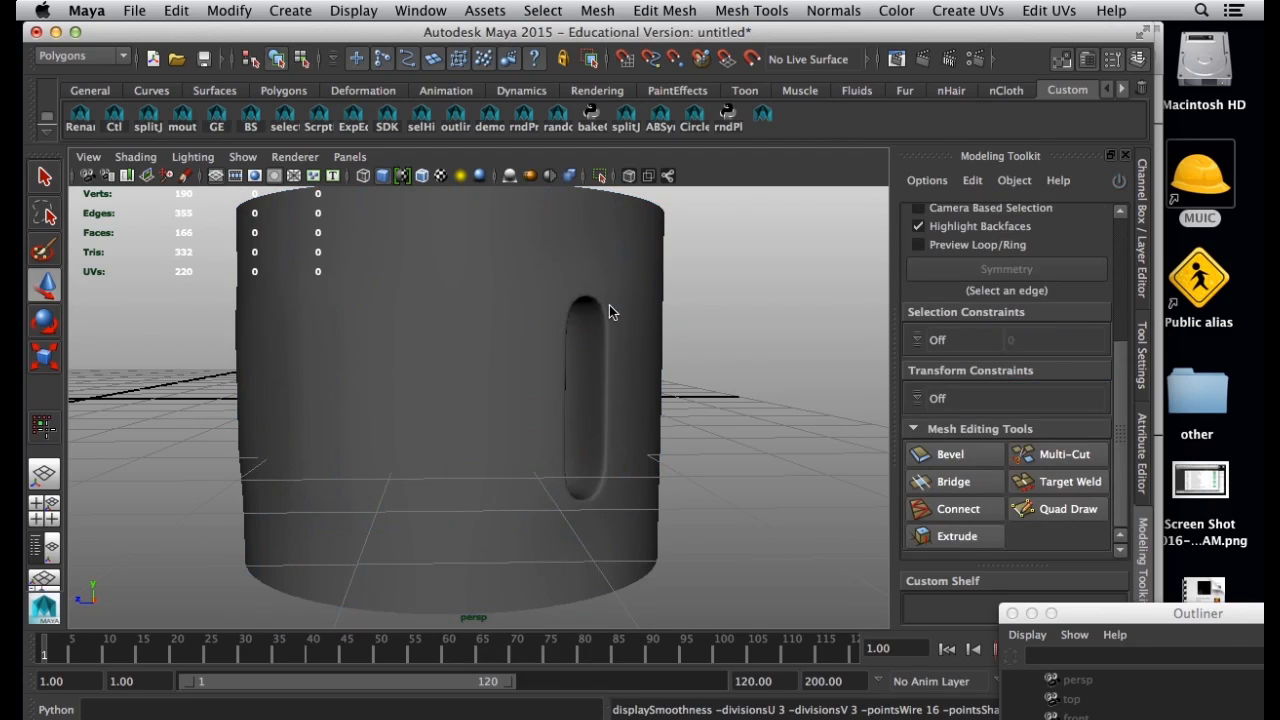
click(612, 345)
alt+drag(682, 370, 520, 425)
click(852, 410)
click(605, 412)
click(740, 430)
mouse_move(700, 432)
alt+mouse_down()
mouse_move(592, 438)
mouse_move(860, 437)
mouse_move(563, 434)
mouse_move(714, 431)
mouse_move(695, 429)
alt+mouse_up()
click(609, 417)
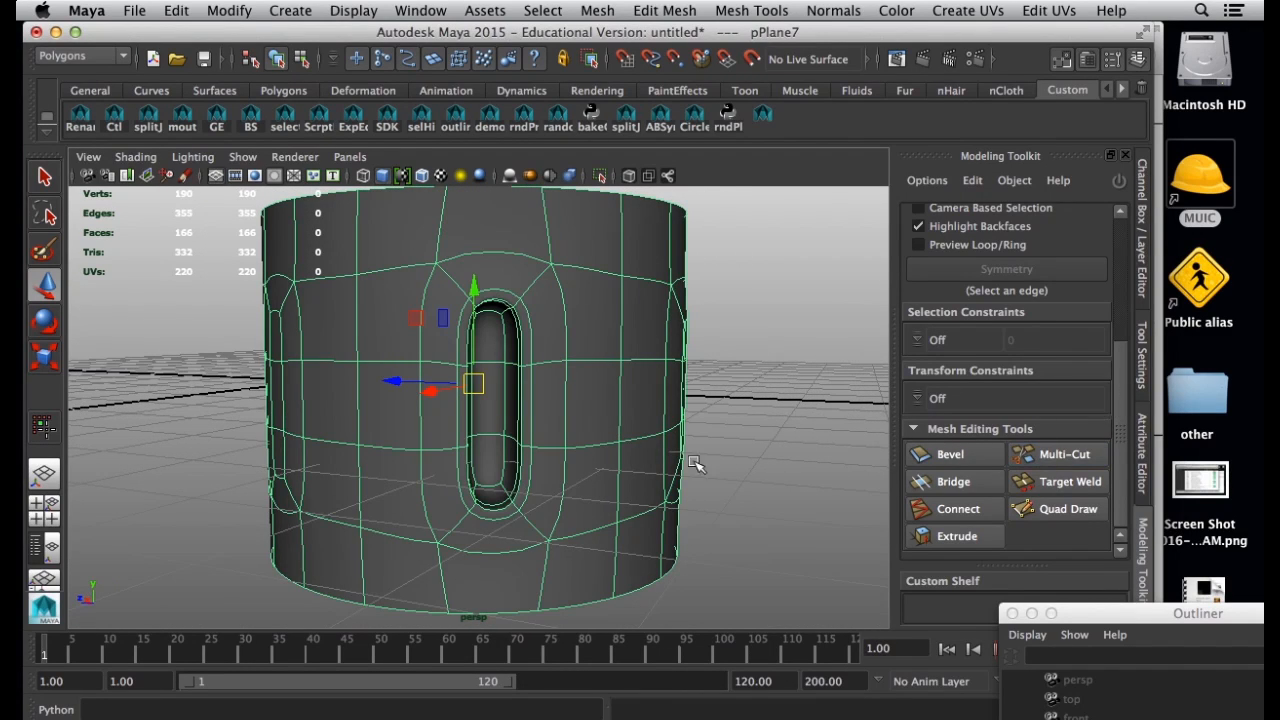
alt+drag(686, 357, 584, 313)
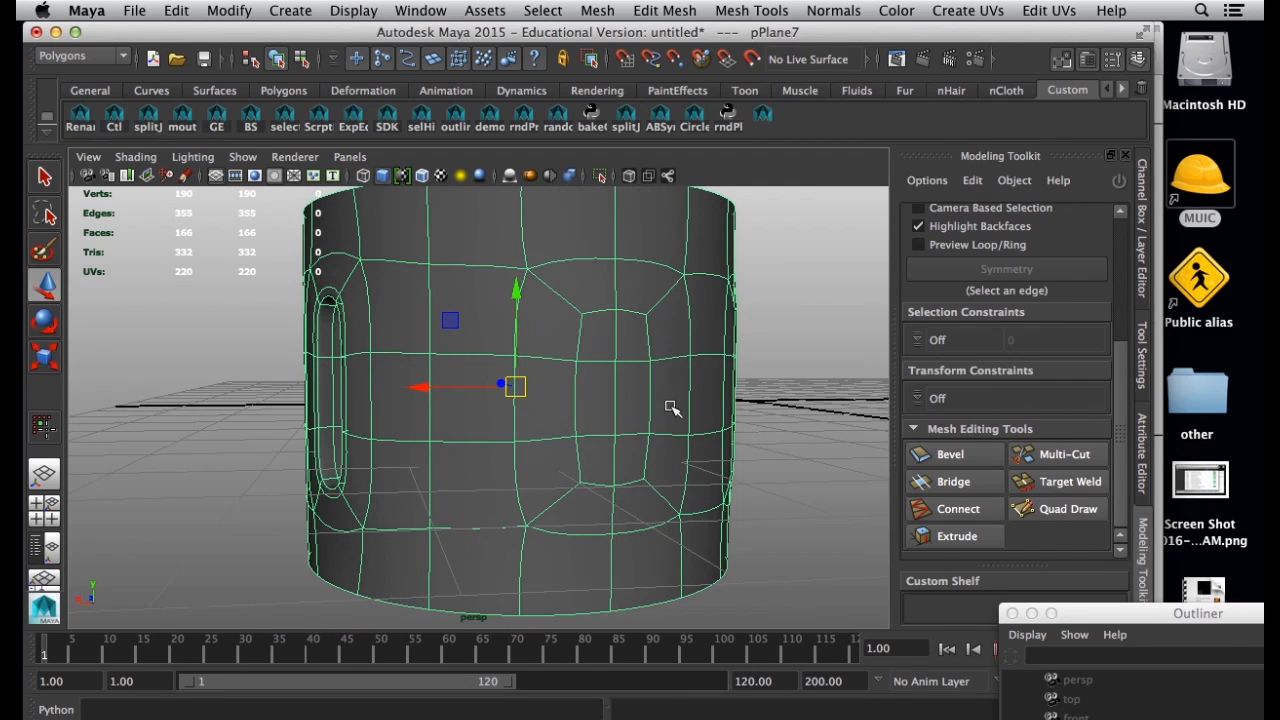
alt+drag(641, 381, 480, 340)
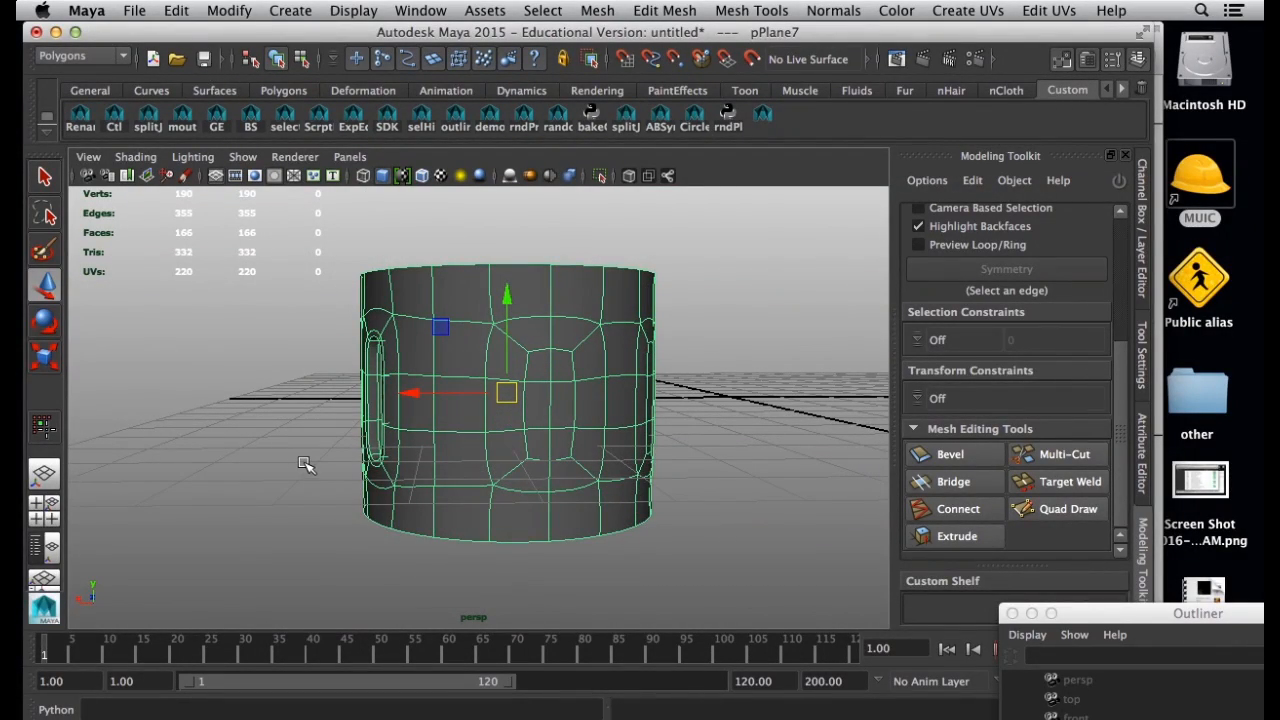
click(691, 712)
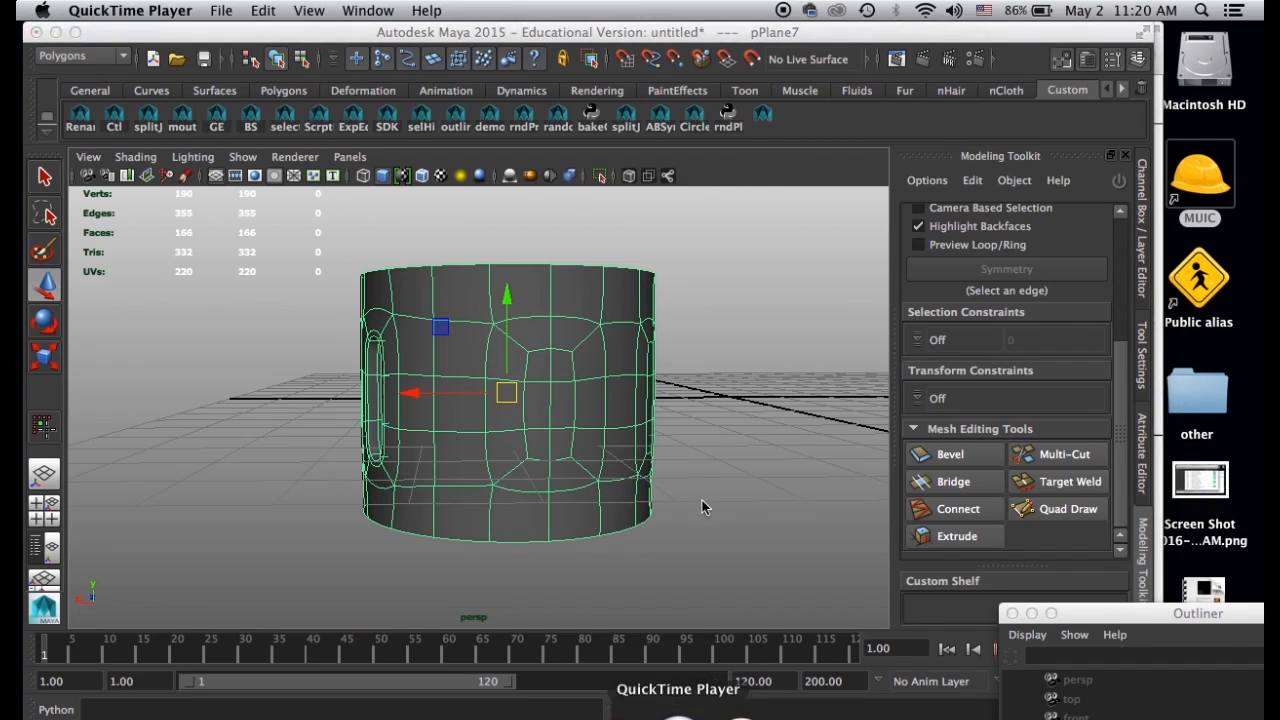